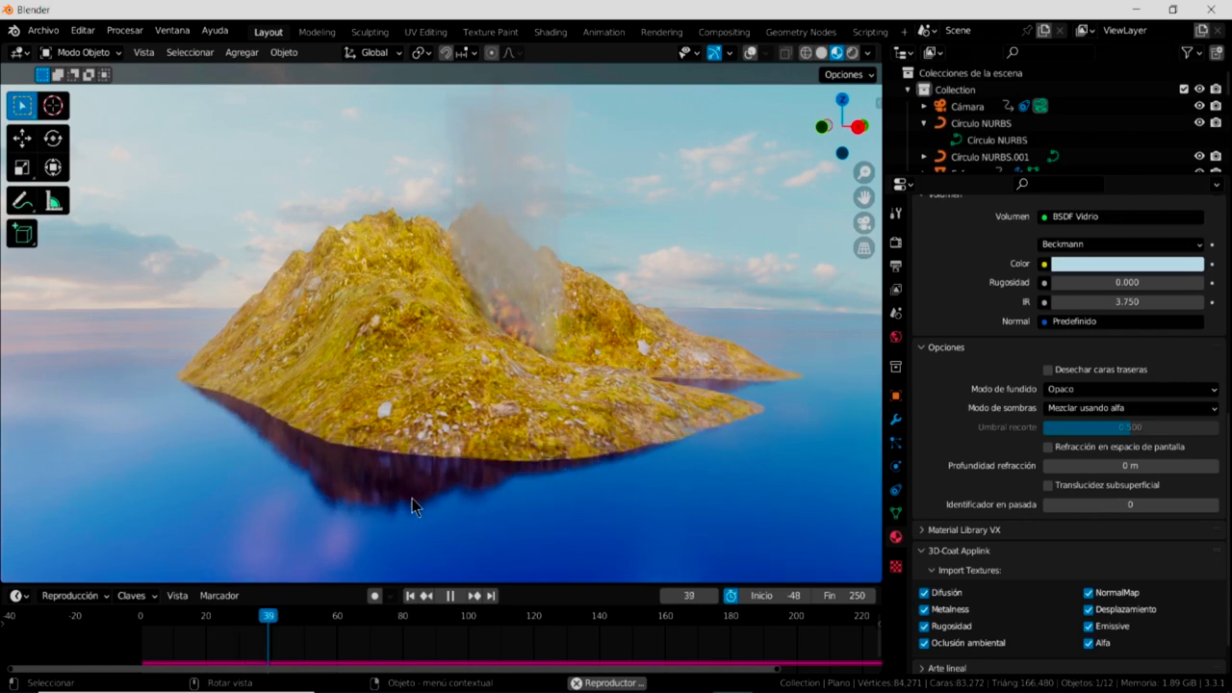
Orbit and zoom around the island to inspect the volcano slope from several sides.
{"action": "mouse_move", "coordinate": [435, 503]}
{"action": "middle_mouse_down"}
{"action": "mouse_move", "coordinate": [579, 524]}
{"action": "mouse_move", "coordinate": [357, 470]}
{"action": "mouse_move", "coordinate": [406, 518]}
{"action": "mouse_move", "coordinate": [512, 523]}
{"action": "mouse_move", "coordinate": [460, 492]}
{"action": "middle_mouse_up"}
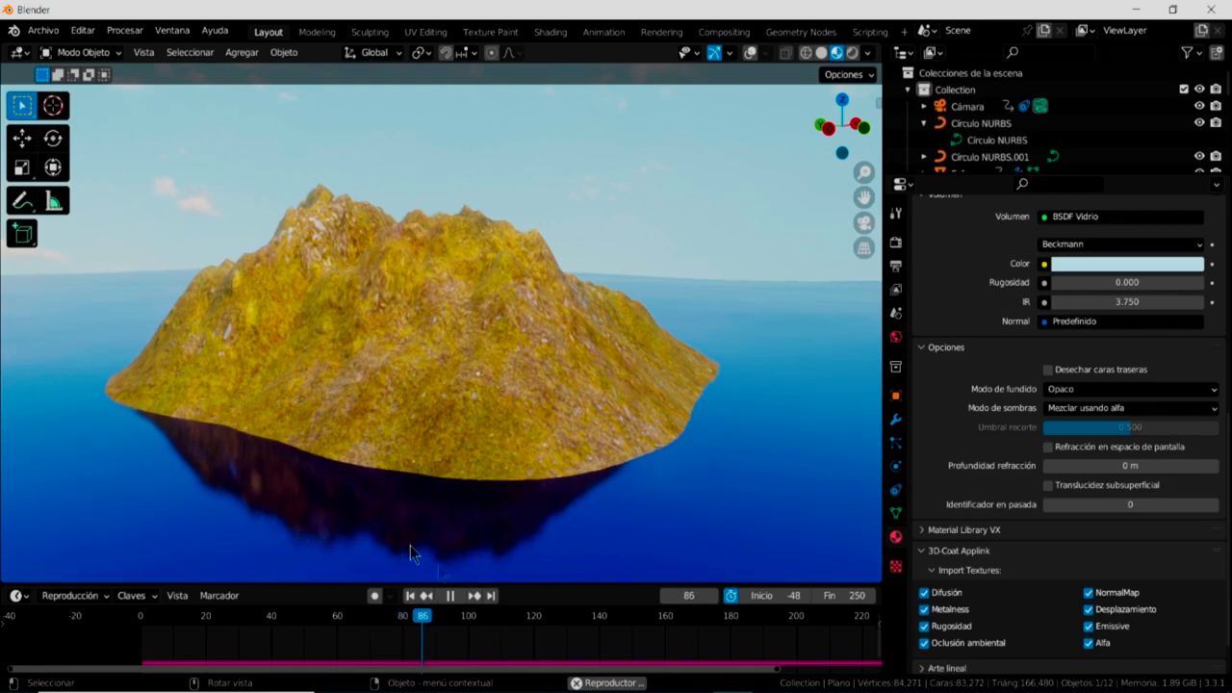
{"action": "mouse_move", "coordinate": [481, 507]}
{"action": "middle_mouse_down"}
{"action": "mouse_move", "coordinate": [528, 493]}
{"action": "mouse_move", "coordinate": [603, 508]}
{"action": "mouse_move", "coordinate": [451, 387]}
{"action": "middle_mouse_up"}
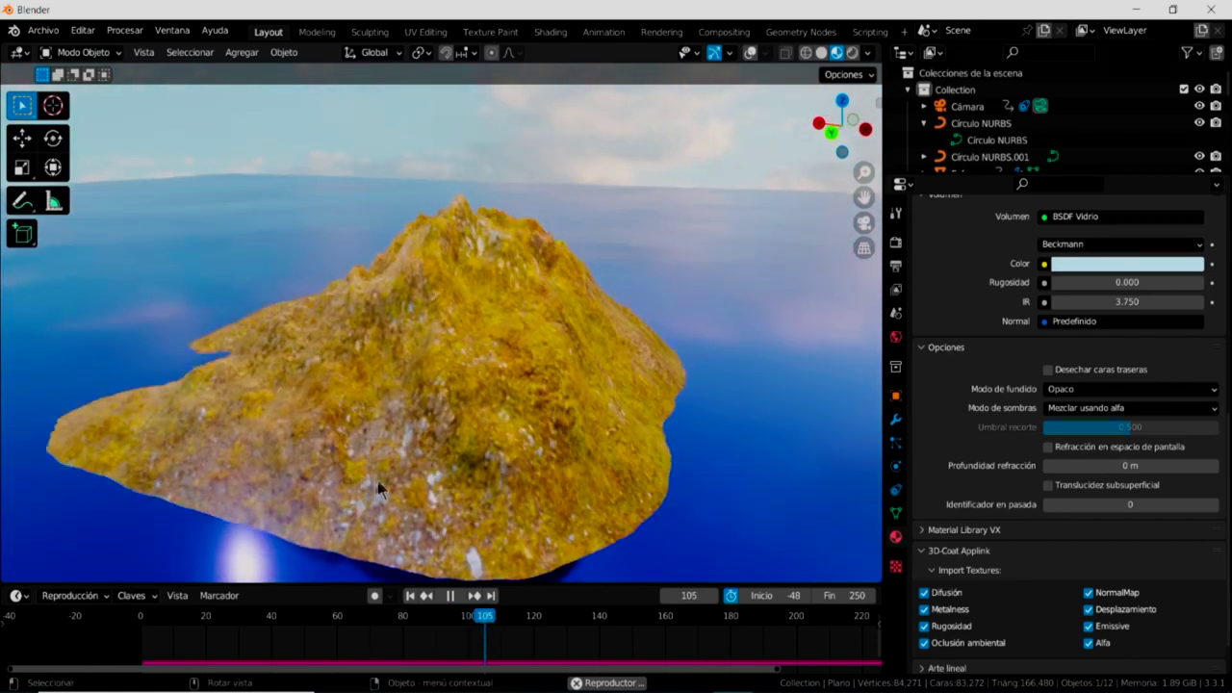
{"action": "mouse_move", "coordinate": [398, 481]}
{"action": "middle_mouse_down"}
{"action": "mouse_move", "coordinate": [500, 487]}
{"action": "mouse_move", "coordinate": [535, 471]}
{"action": "middle_mouse_up"}
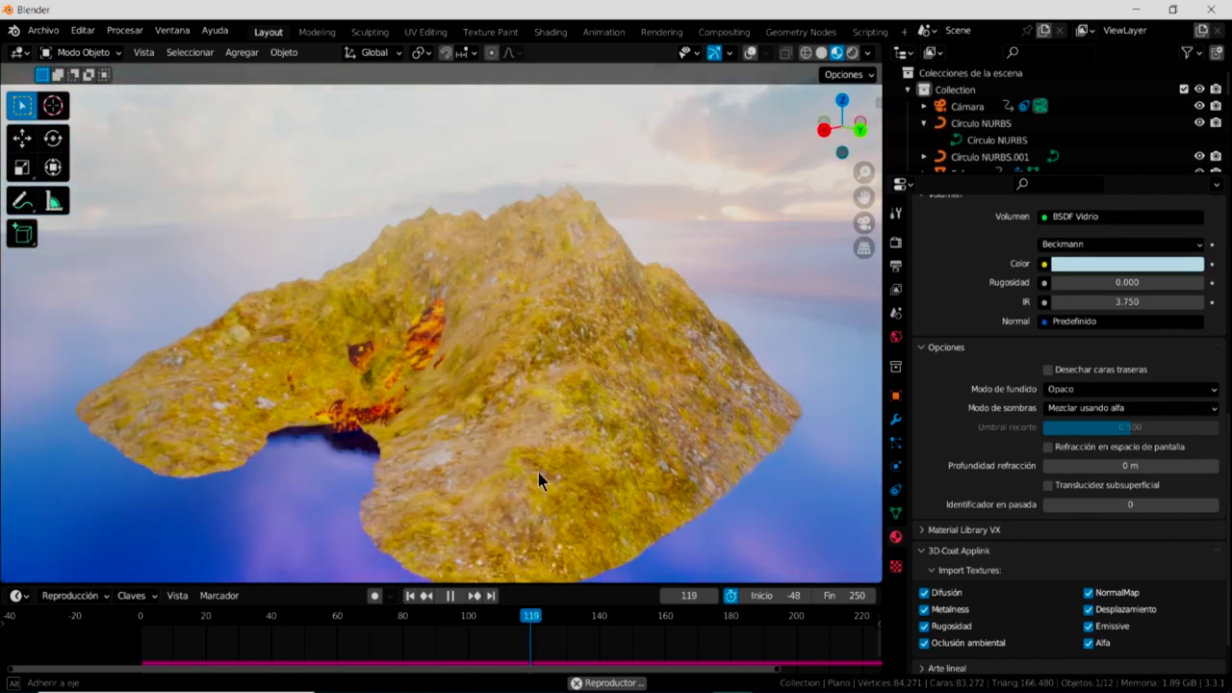
{"action": "scroll", "coordinate": [423, 338], "scroll_direction": "up", "scroll_amount": 4}
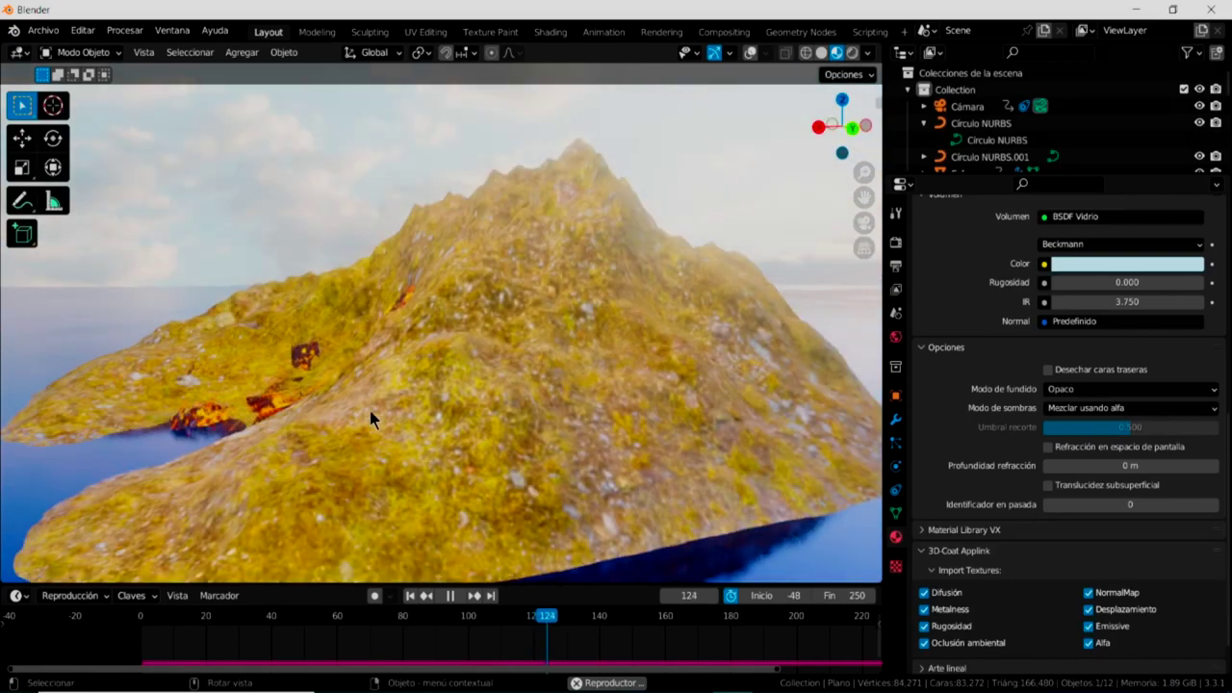
{"action": "middle_click_drag", "start_coordinate": [453, 426], "coordinate": [505, 433]}
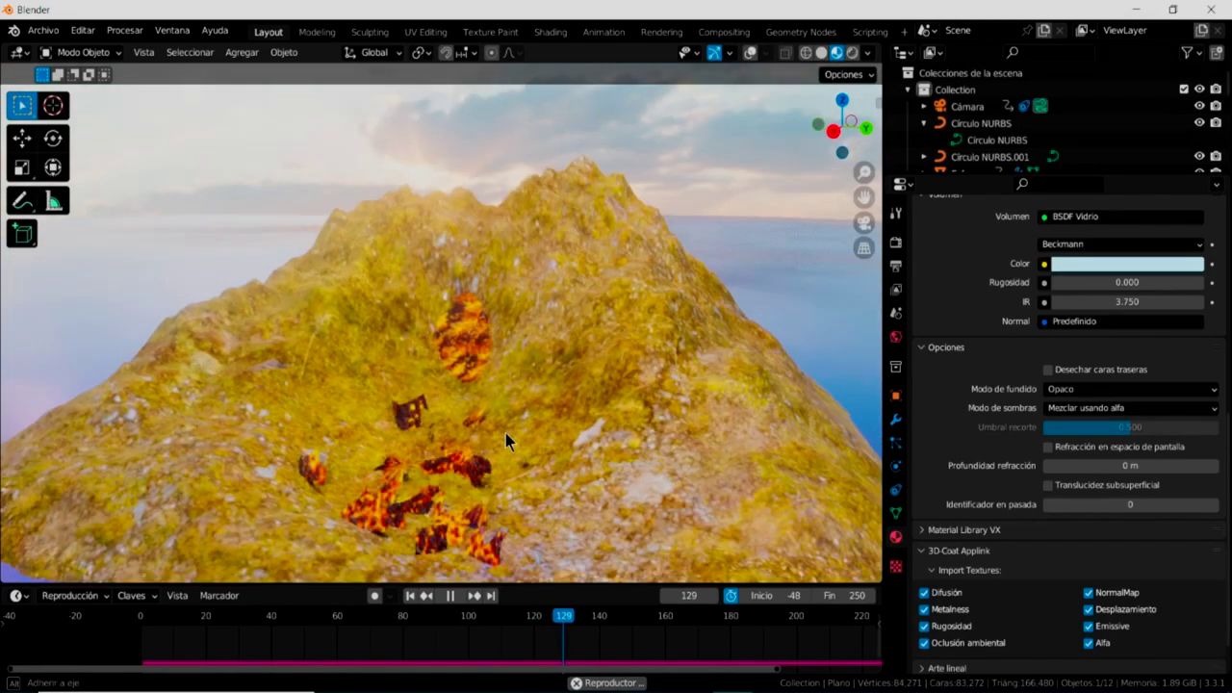
{"action": "scroll", "coordinate": [506, 434], "scroll_direction": "up", "scroll_amount": 2}
{"action": "scroll", "coordinate": [486, 363], "scroll_direction": "up", "scroll_amount": 2}
{"action": "scroll", "coordinate": [487, 363], "scroll_direction": "up", "scroll_amount": 2}
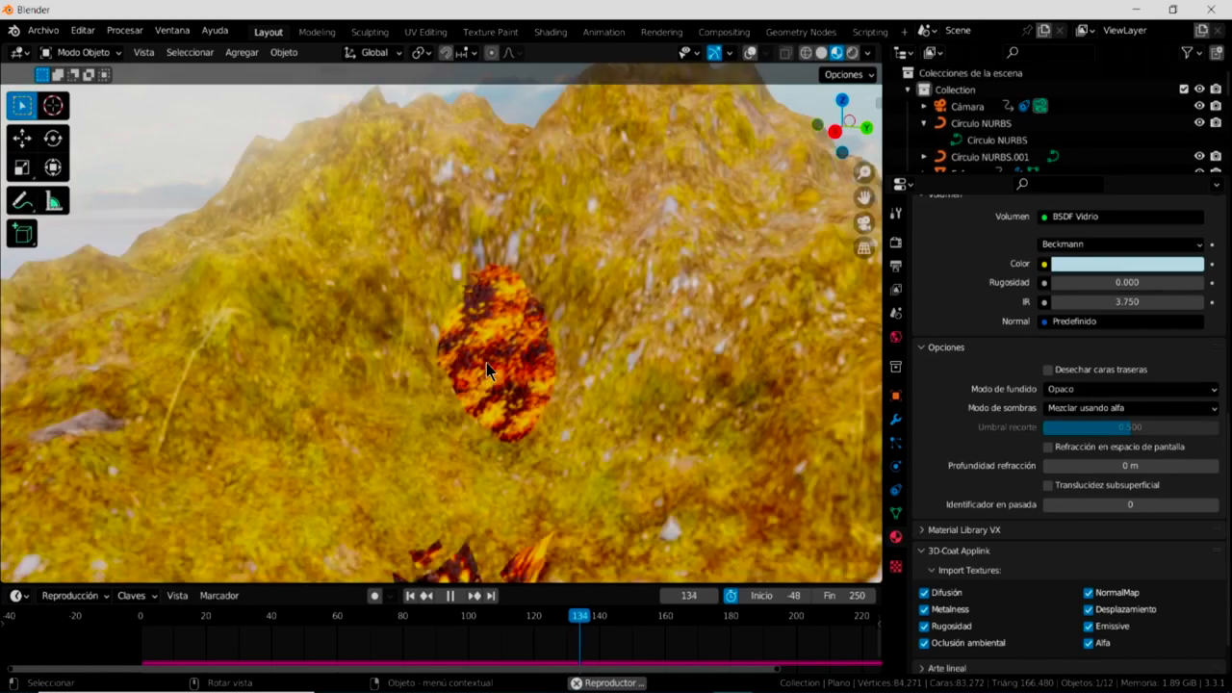
{"action": "scroll", "coordinate": [489, 371], "scroll_direction": "up", "scroll_amount": 2}
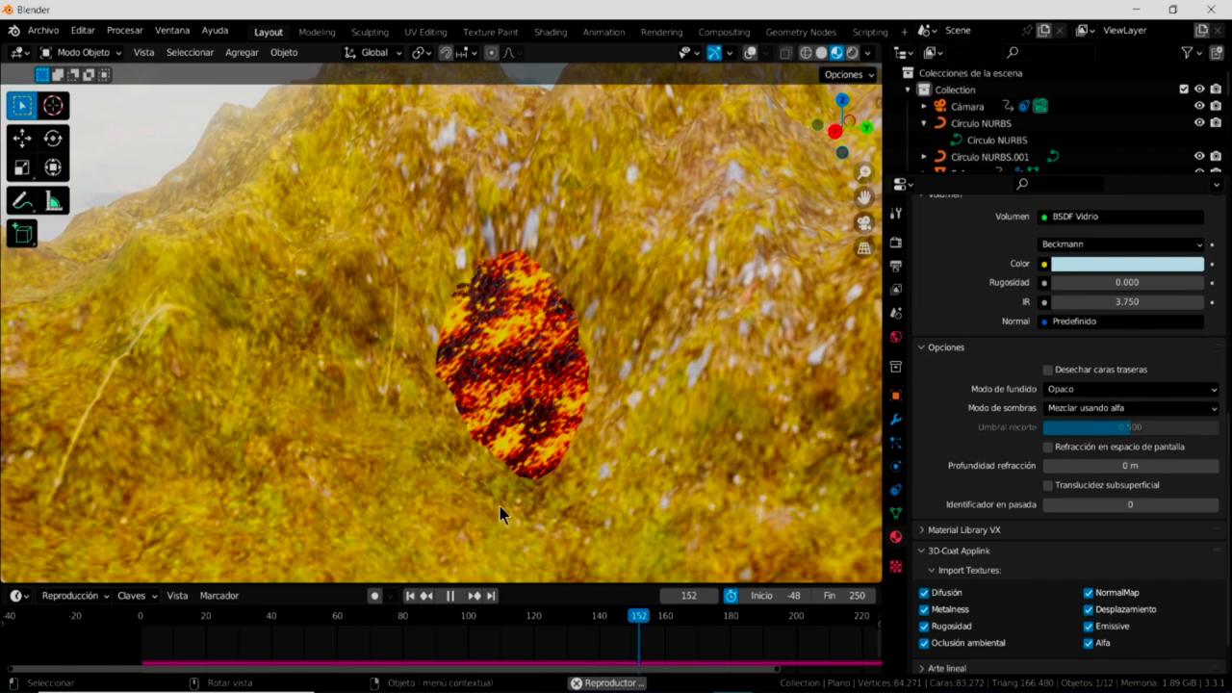
{"action": "scroll", "coordinate": [498, 504], "scroll_direction": "down", "scroll_amount": 2}
{"action": "scroll", "coordinate": [494, 494], "scroll_direction": "down", "scroll_amount": 2}
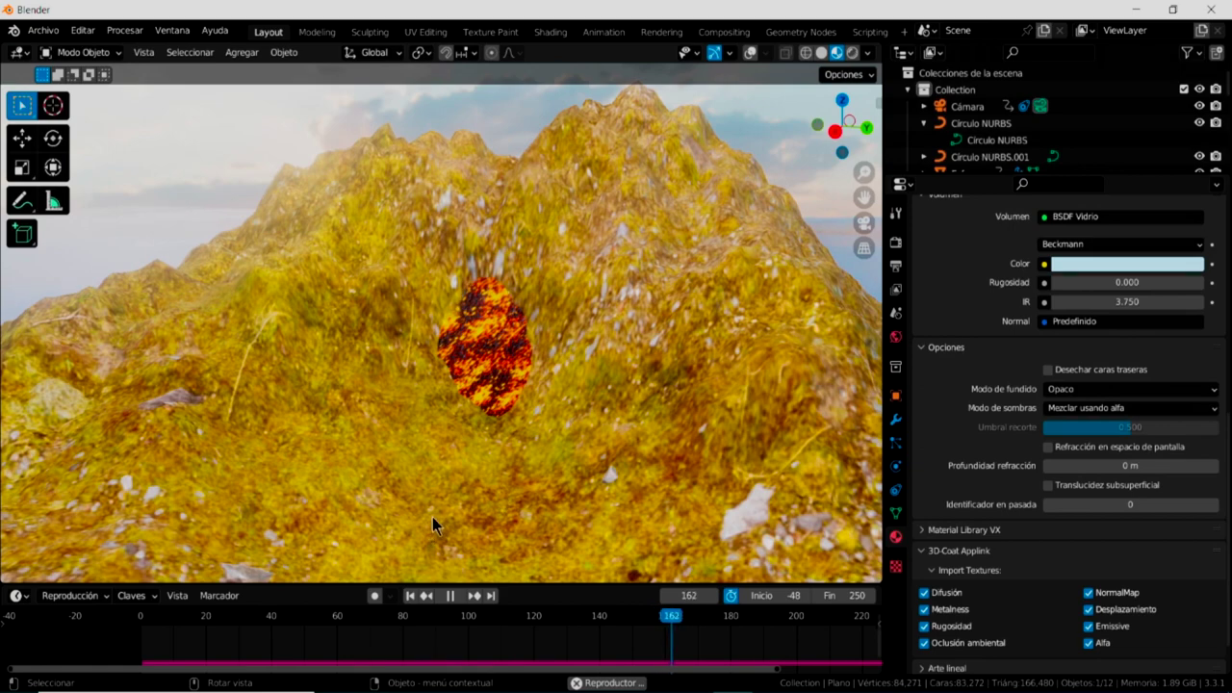
{"action": "scroll", "coordinate": [431, 500], "scroll_direction": "down", "scroll_amount": 2}
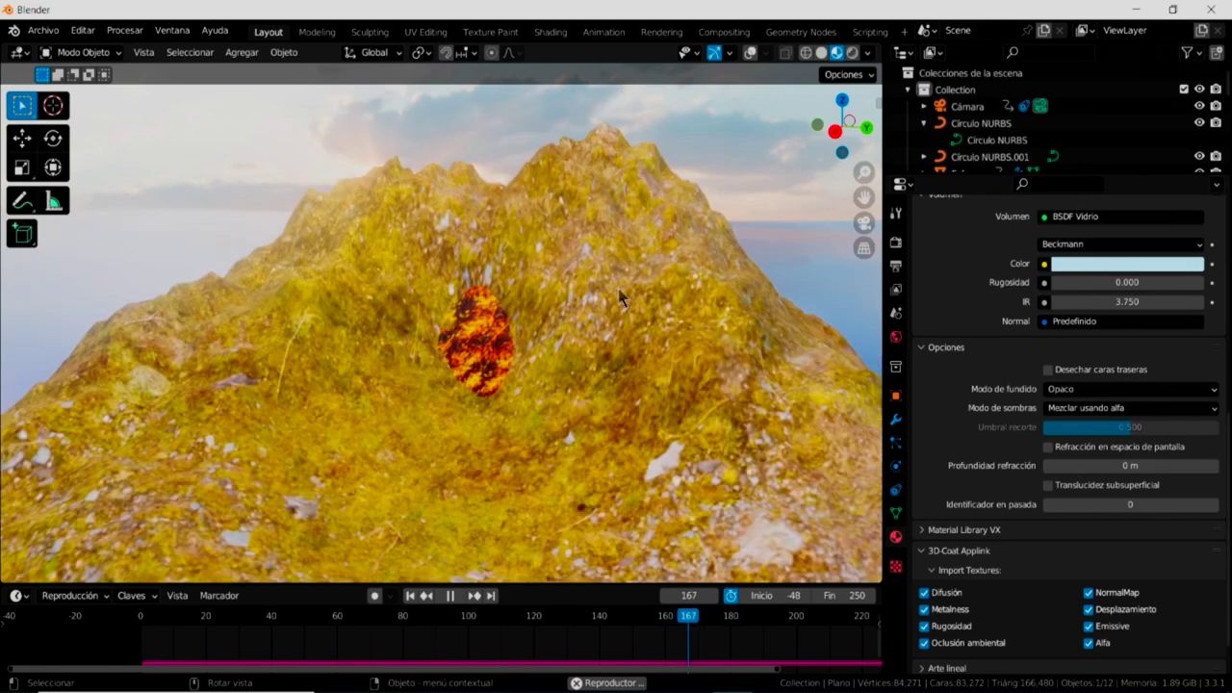
Show the scene as a wireframe and orbit around the lava patch.
{"action": "left_click", "coordinate": [806, 54]}
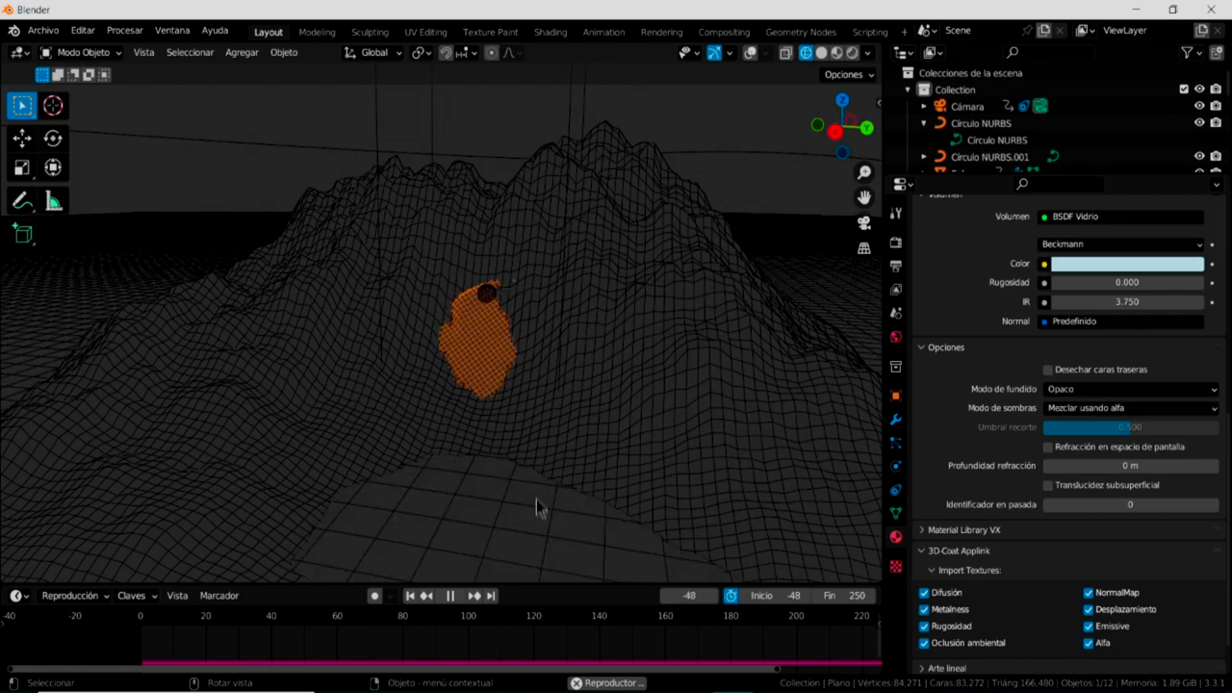
{"action": "middle_click_drag", "start_coordinate": [558, 496], "coordinate": [566, 478]}
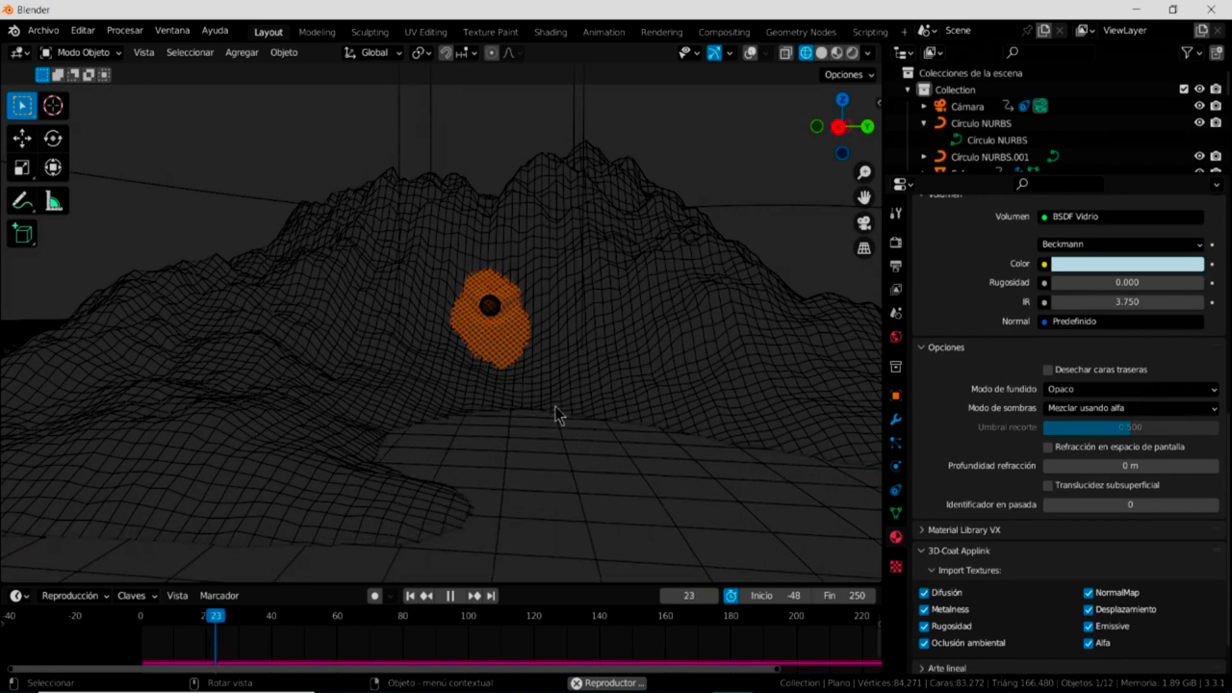
{"action": "middle_click_drag", "start_coordinate": [555, 442], "coordinate": [549, 441]}
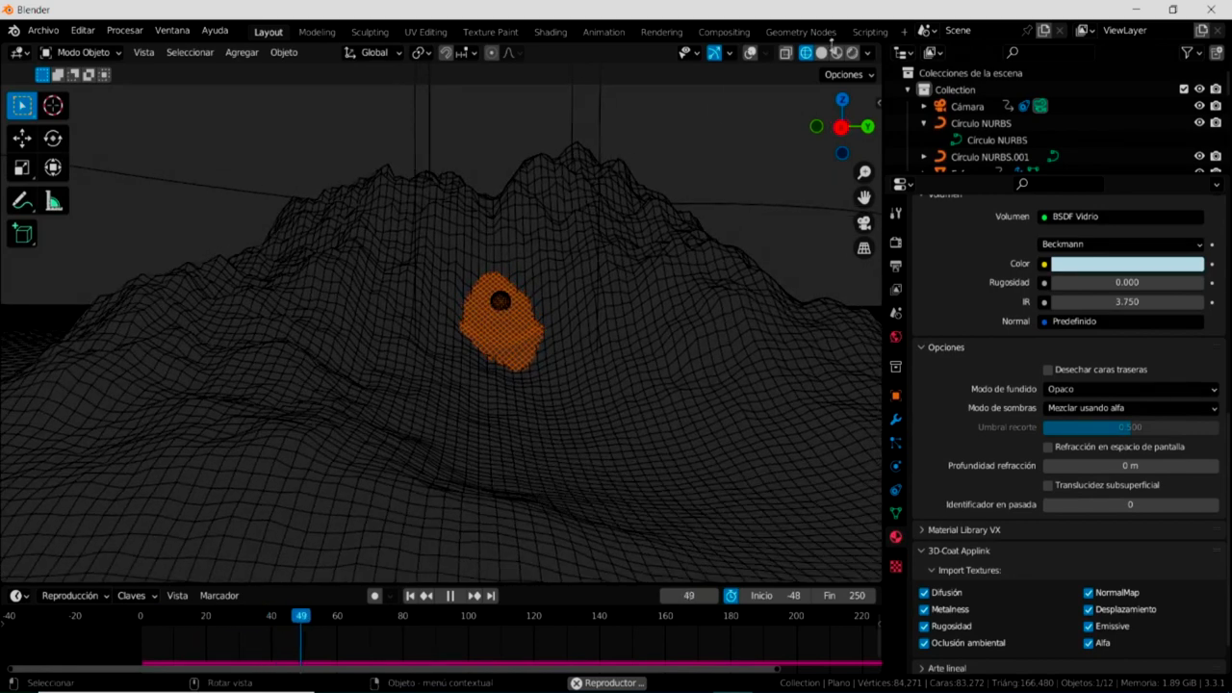
View the terrain in plain Solid shading, then return to Material Preview.
{"action": "left_click", "coordinate": [821, 52]}
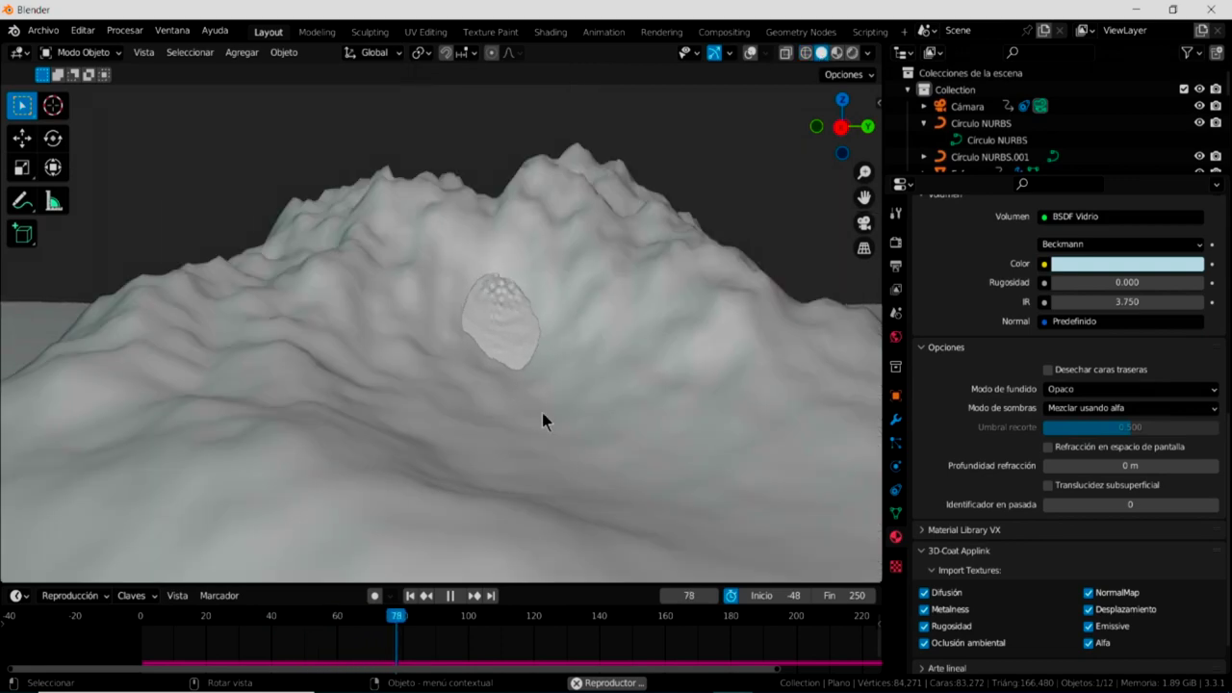
{"action": "mouse_move", "coordinate": [502, 453]}
{"action": "middle_mouse_down"}
{"action": "mouse_move", "coordinate": [522, 460]}
{"action": "mouse_move", "coordinate": [516, 442]}
{"action": "middle_mouse_up"}
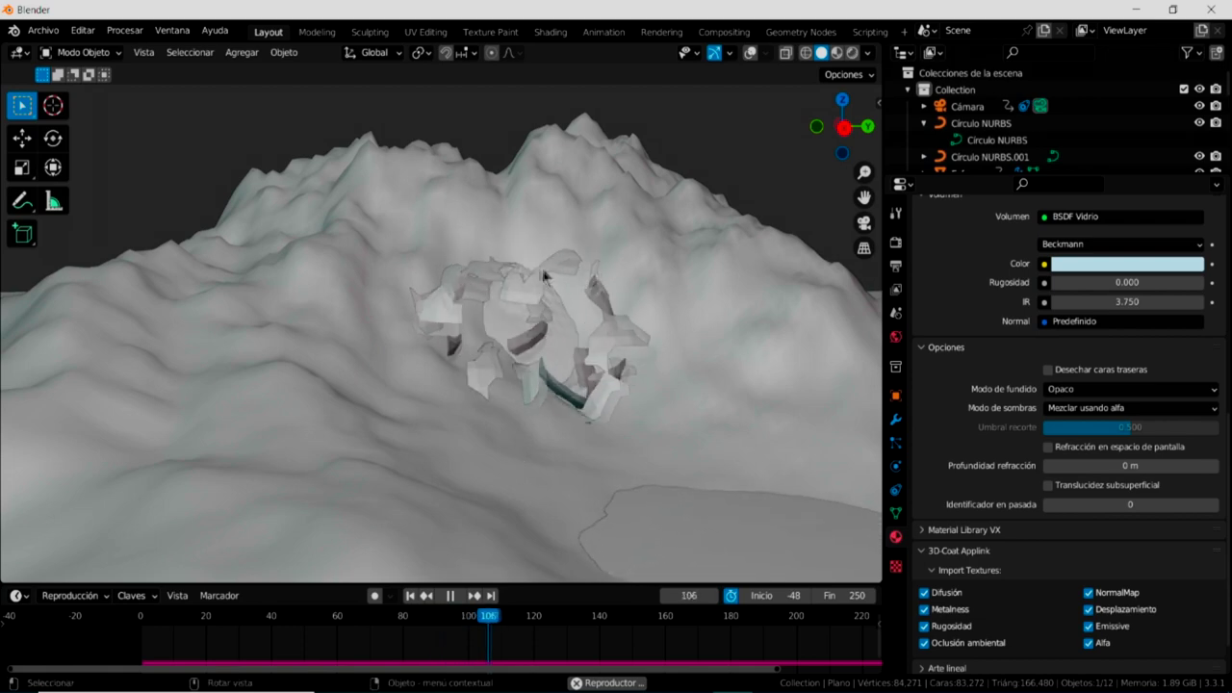
{"action": "scroll", "coordinate": [589, 491], "scroll_direction": "up", "scroll_amount": 3}
{"action": "scroll", "coordinate": [592, 486], "scroll_direction": "down", "scroll_amount": 2}
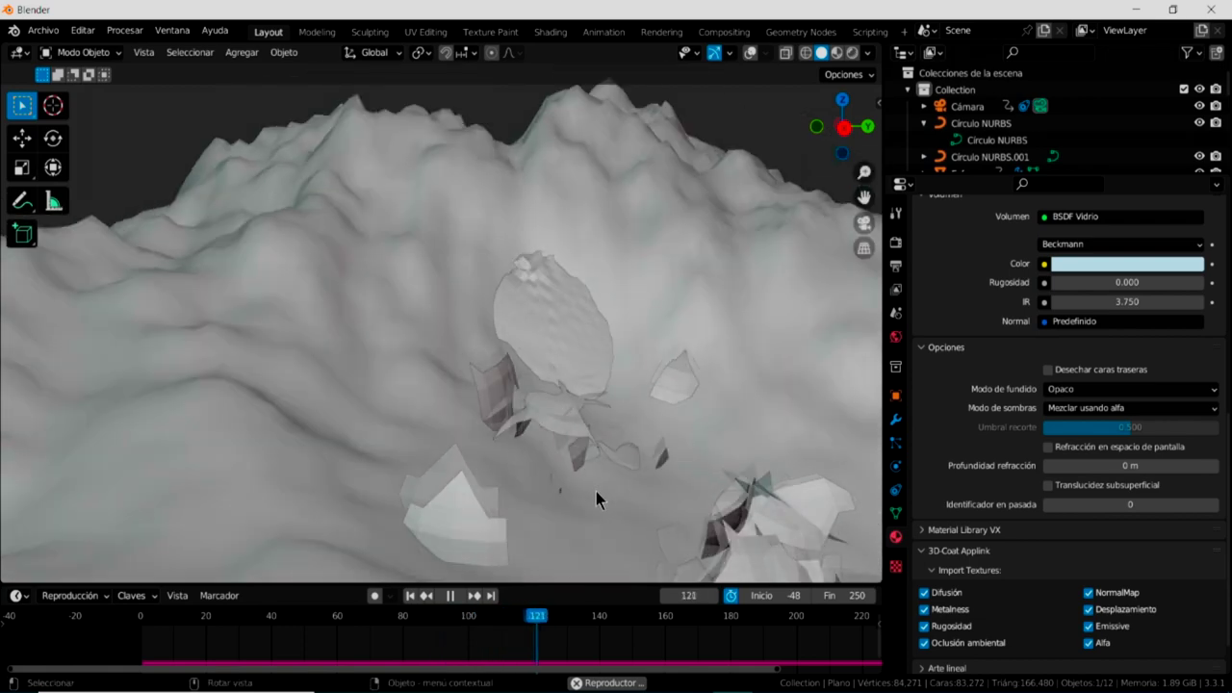
{"action": "scroll", "coordinate": [596, 491], "scroll_direction": "down", "scroll_amount": 2}
{"action": "scroll", "coordinate": [595, 492], "scroll_direction": "down", "scroll_amount": 2}
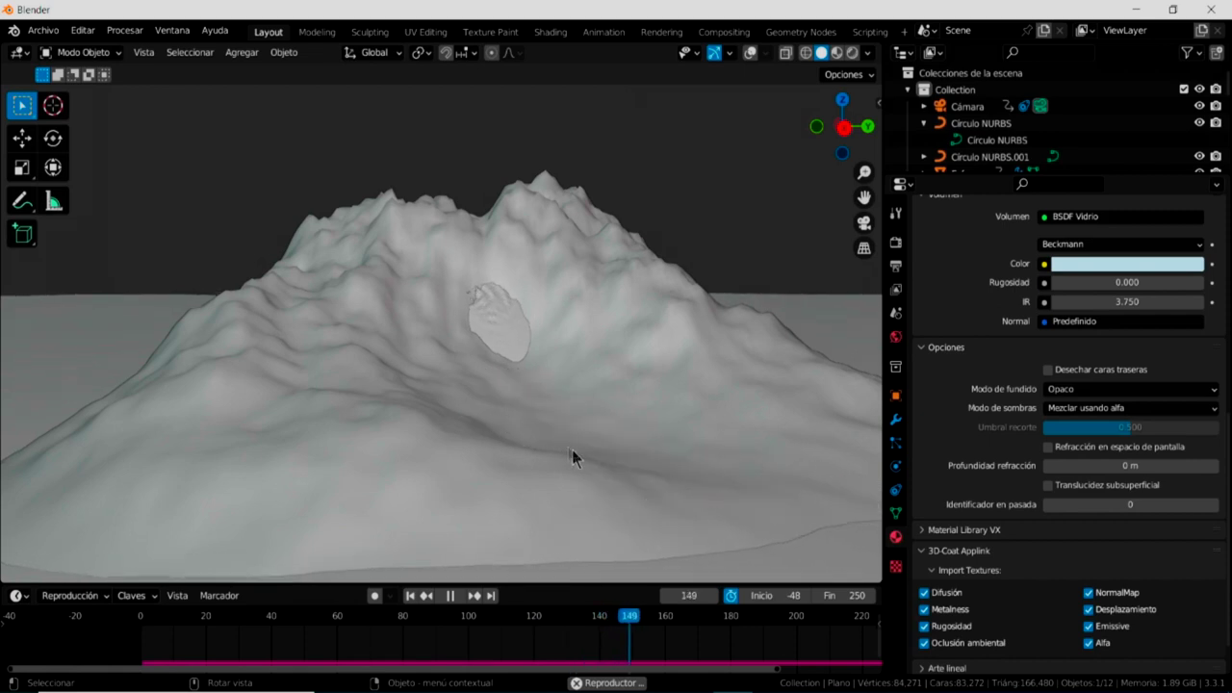
{"action": "left_click", "coordinate": [836, 52]}
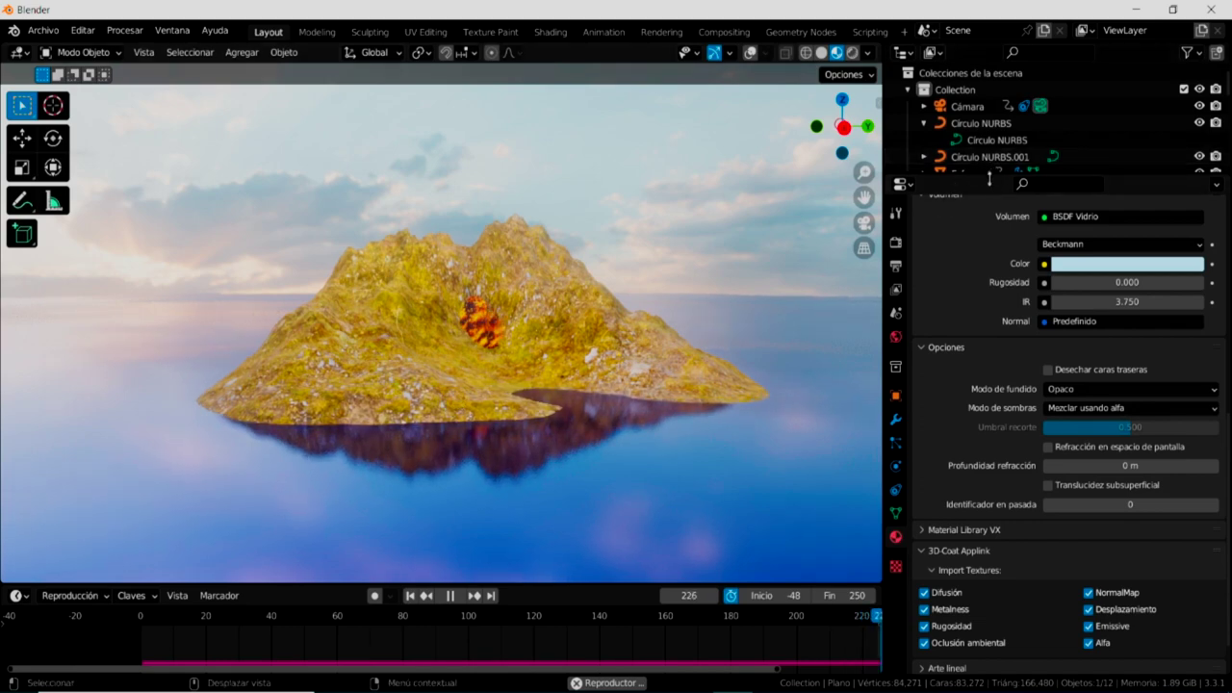
Resize the outliner so every scene object down to Plano is listed, then select the camera.
{"action": "mouse_move", "coordinate": [994, 245]}
{"action": "left_mouse_down"}
{"action": "mouse_move", "coordinate": [1007, 568]}
{"action": "mouse_move", "coordinate": [1009, 304]}
{"action": "left_mouse_up"}
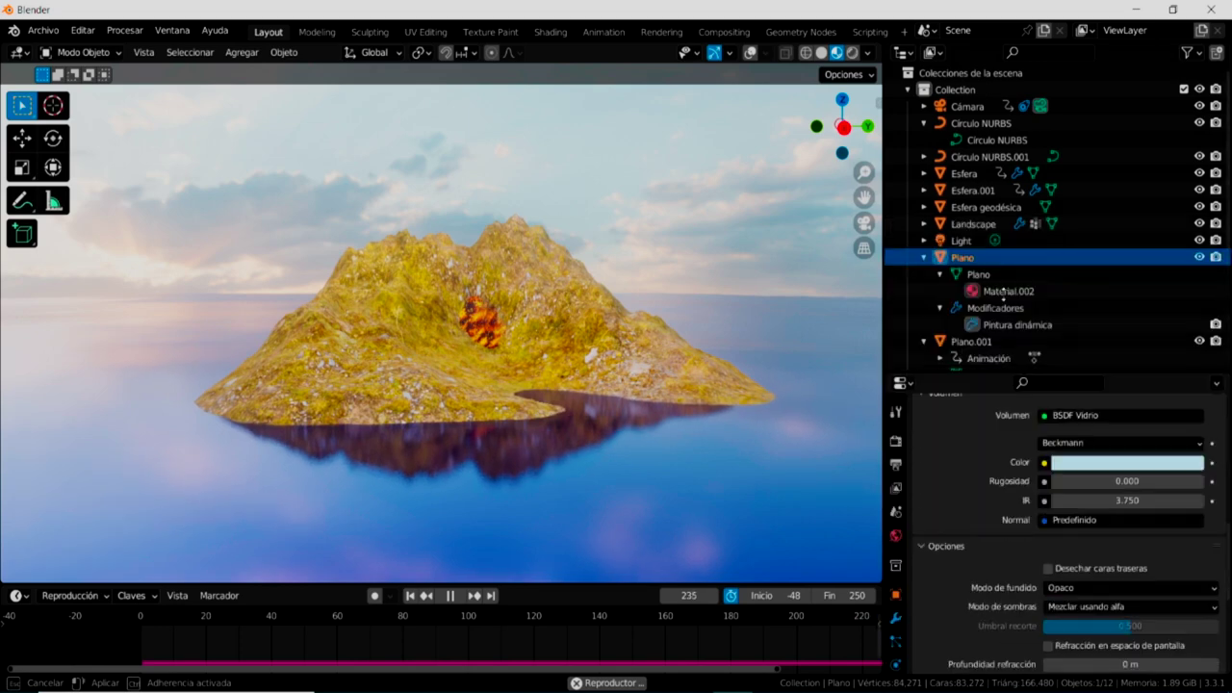
{"action": "left_click_drag", "start_coordinate": [1009, 304], "coordinate": [1010, 318]}
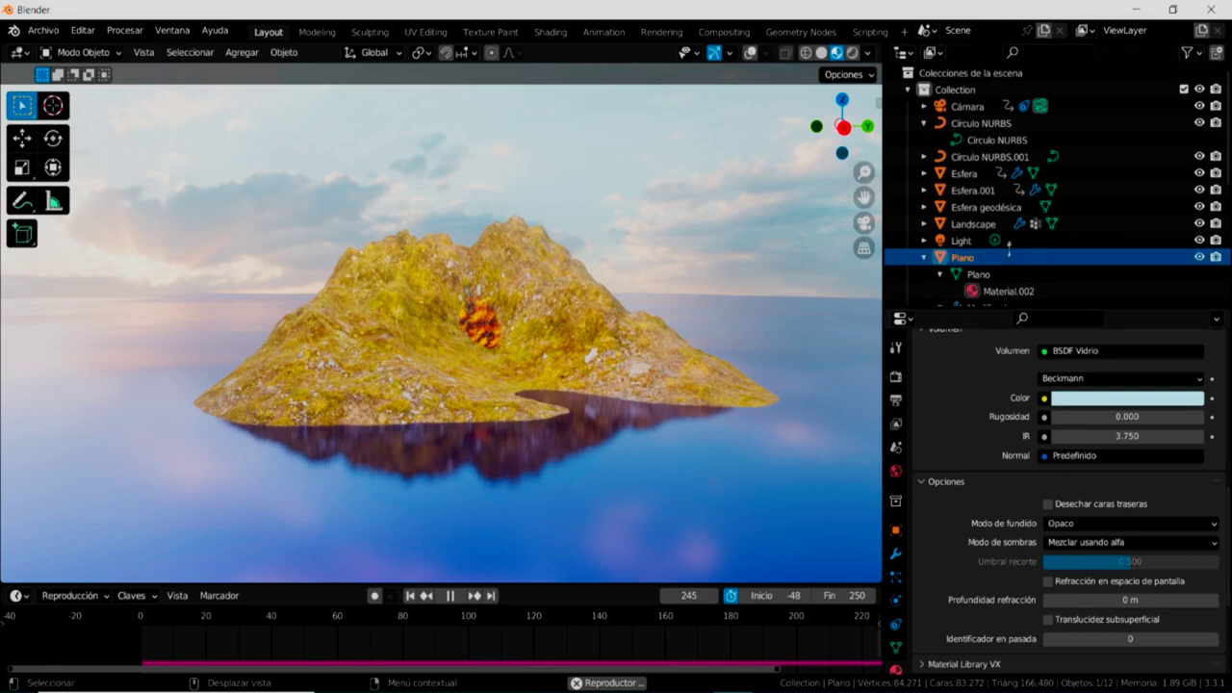
{"action": "left_click_drag", "start_coordinate": [1009, 246], "coordinate": [1006, 197]}
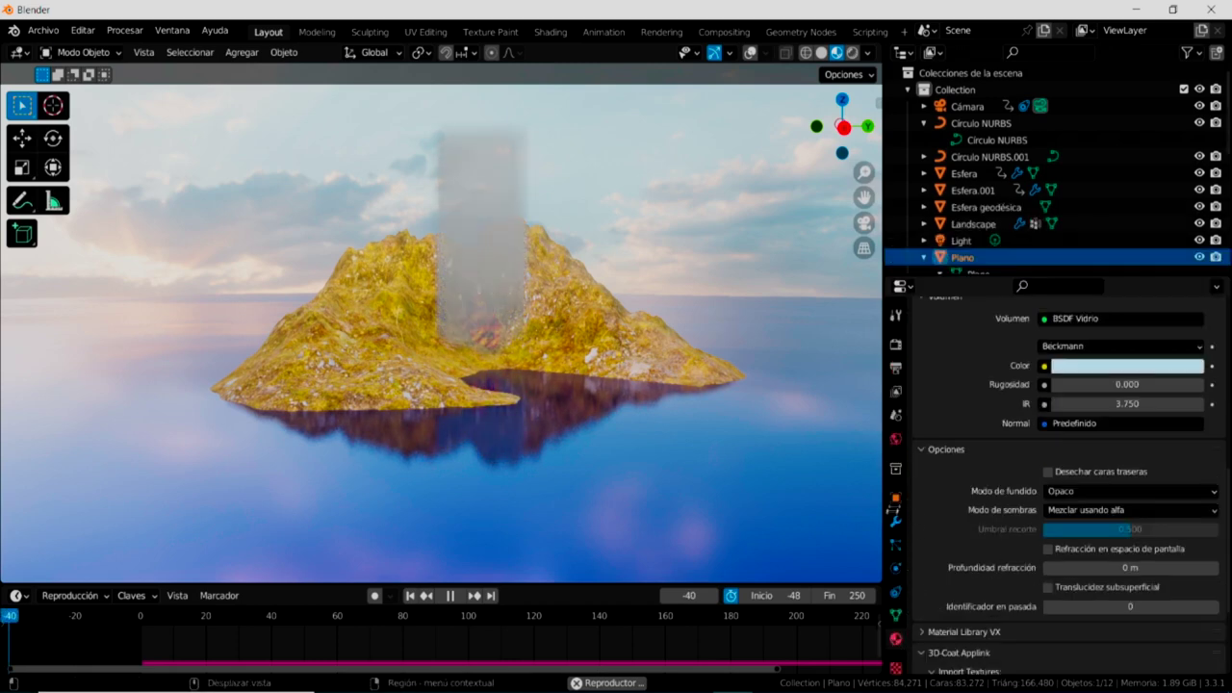
{"action": "left_click", "coordinate": [964, 108]}
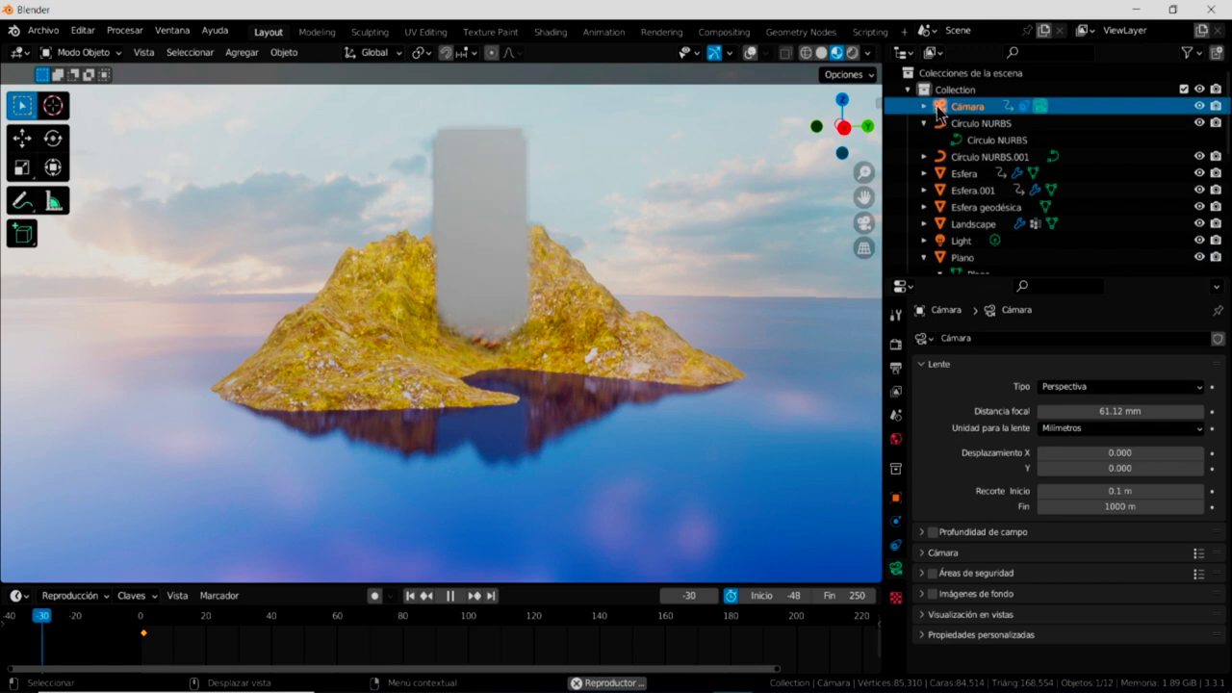
Show the camera's transform values and path overlays, then look down on the island.
{"action": "left_click", "coordinate": [939, 108]}
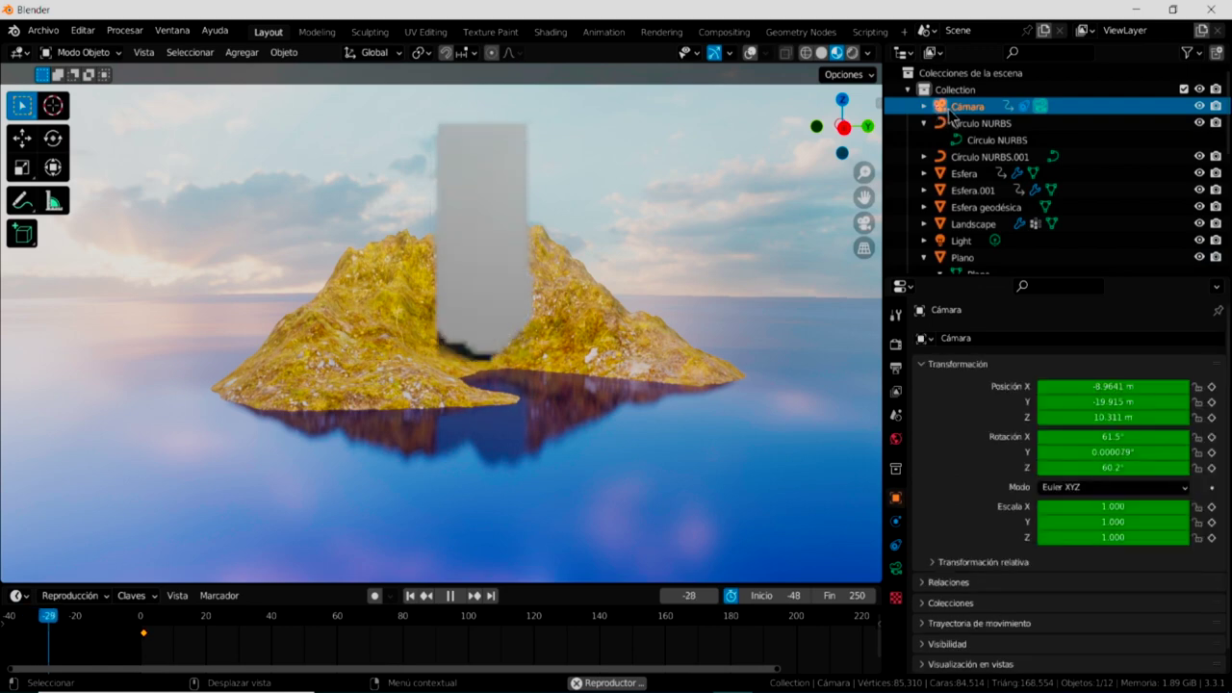
{"action": "left_click", "coordinate": [750, 53]}
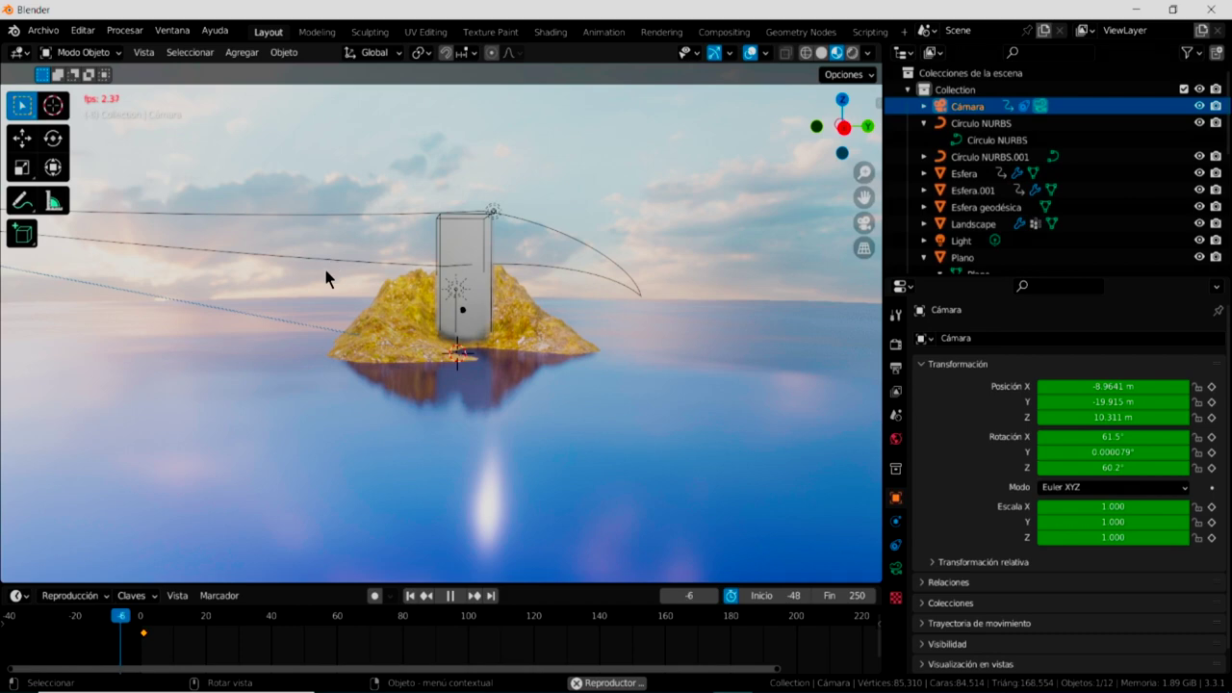
{"action": "scroll", "coordinate": [326, 279], "scroll_direction": "down", "scroll_amount": 3}
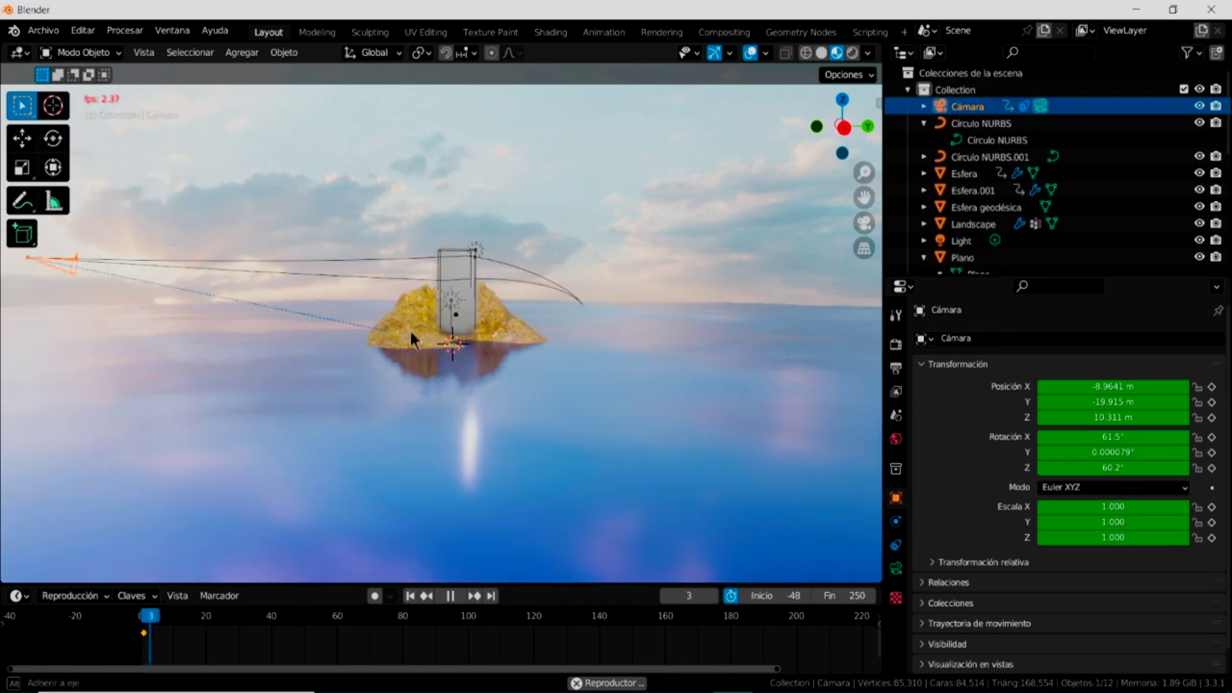
{"action": "middle_click_drag", "start_coordinate": [412, 304], "coordinate": [402, 359]}
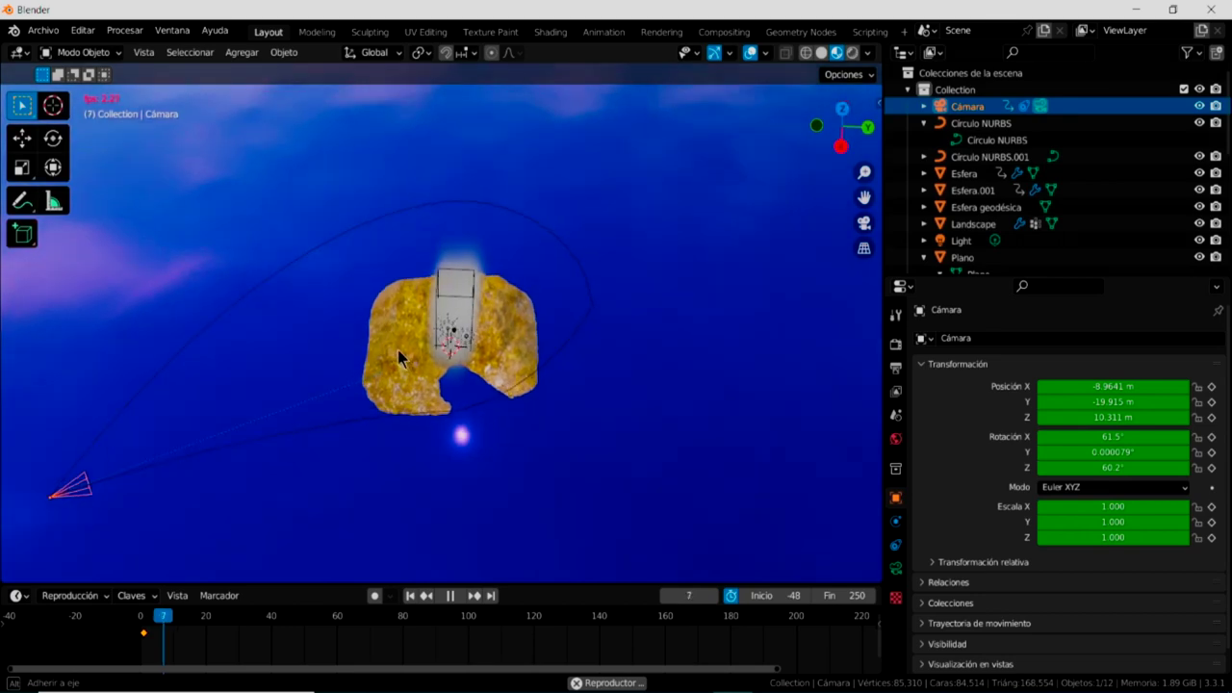
{"action": "mouse_move", "coordinate": [398, 350]}
{"action": "middle_mouse_down"}
{"action": "mouse_move", "coordinate": [354, 302]}
{"action": "mouse_move", "coordinate": [409, 306]}
{"action": "mouse_move", "coordinate": [427, 267]}
{"action": "mouse_move", "coordinate": [525, 351]}
{"action": "mouse_move", "coordinate": [566, 330]}
{"action": "middle_mouse_up"}
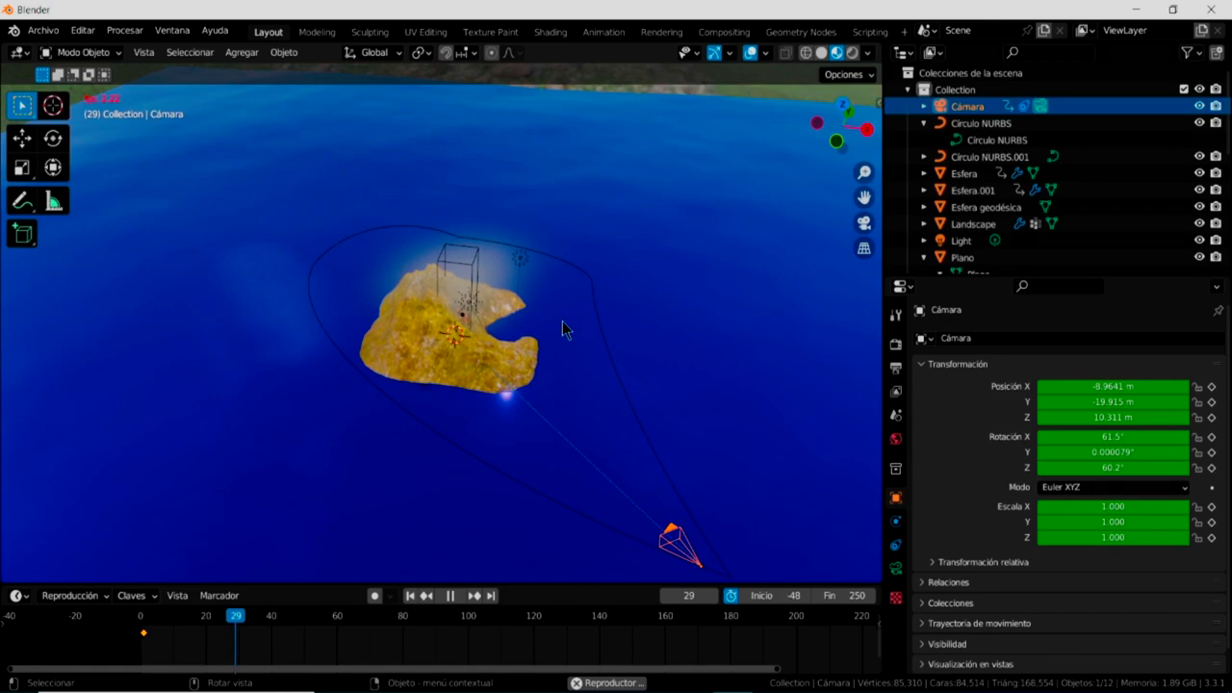
Orbit to a low horizon view and stop playback at frame 135.
{"action": "scroll", "coordinate": [553, 329], "scroll_direction": "down", "scroll_amount": 4}
{"action": "scroll", "coordinate": [549, 341], "scroll_direction": "up", "scroll_amount": 2}
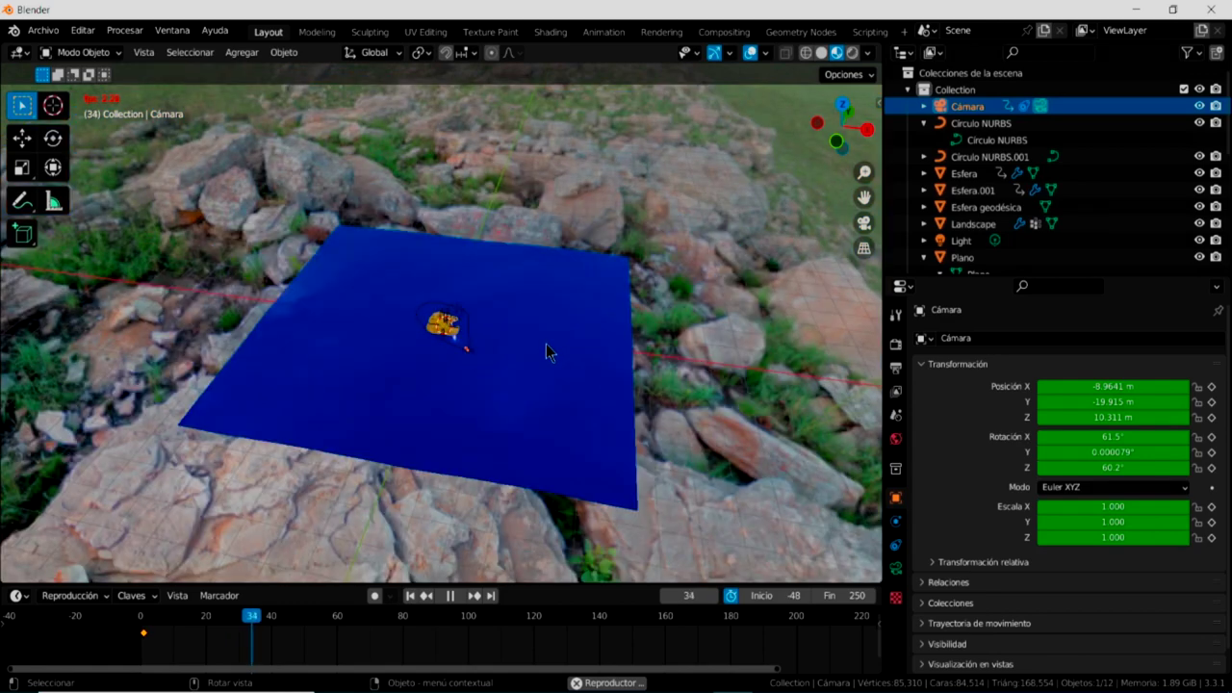
{"action": "scroll", "coordinate": [546, 347], "scroll_direction": "up", "scroll_amount": 2}
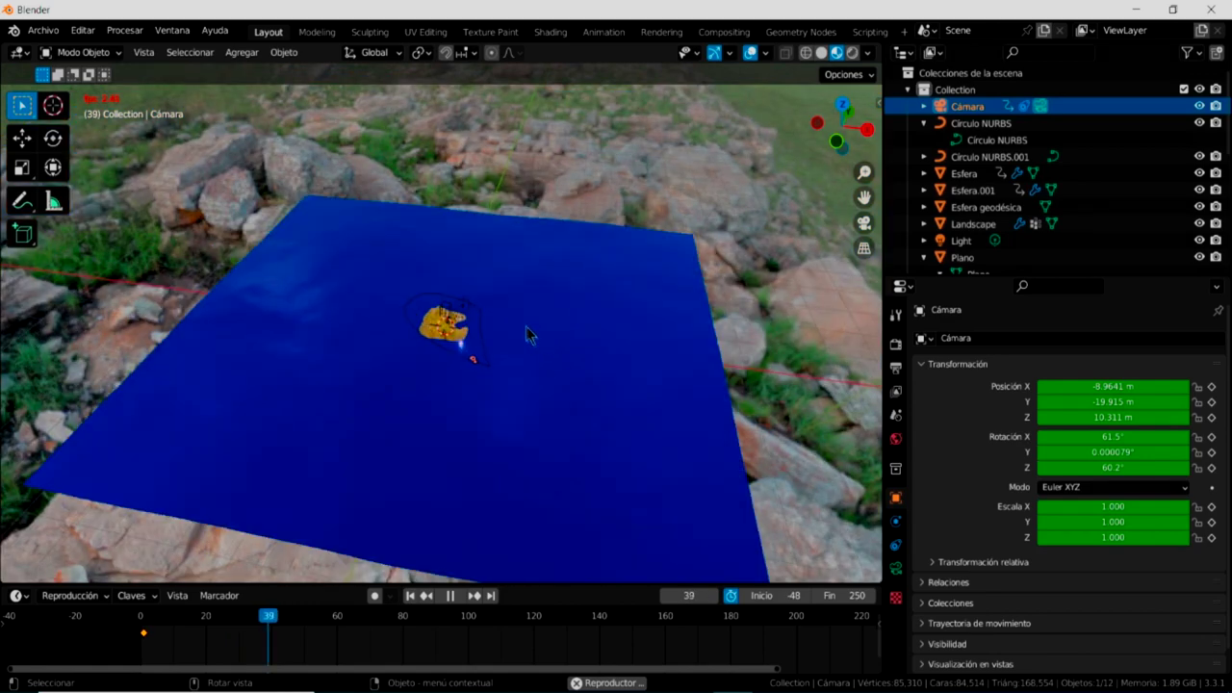
{"action": "mouse_move", "coordinate": [515, 325]}
{"action": "middle_mouse_down"}
{"action": "mouse_move", "coordinate": [508, 308]}
{"action": "mouse_move", "coordinate": [482, 306]}
{"action": "middle_mouse_up"}
{"action": "scroll", "coordinate": [507, 308], "scroll_direction": "down", "scroll_amount": 2}
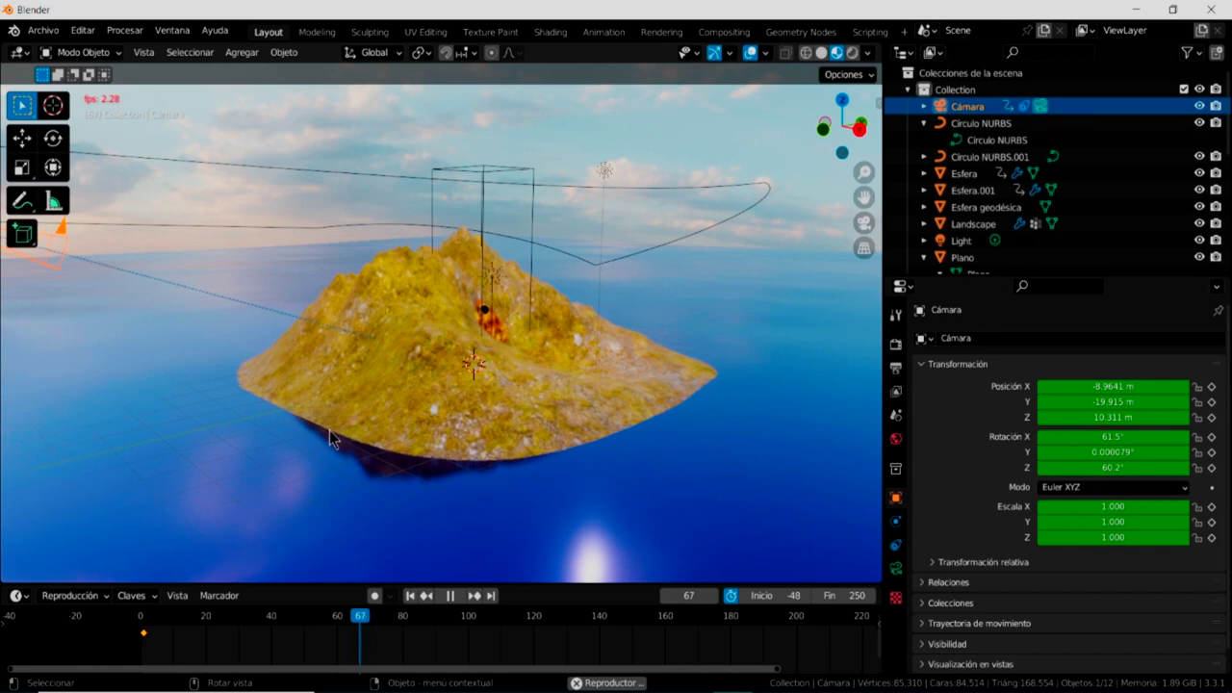
{"action": "middle_click_drag", "start_coordinate": [281, 319], "coordinate": [269, 298]}
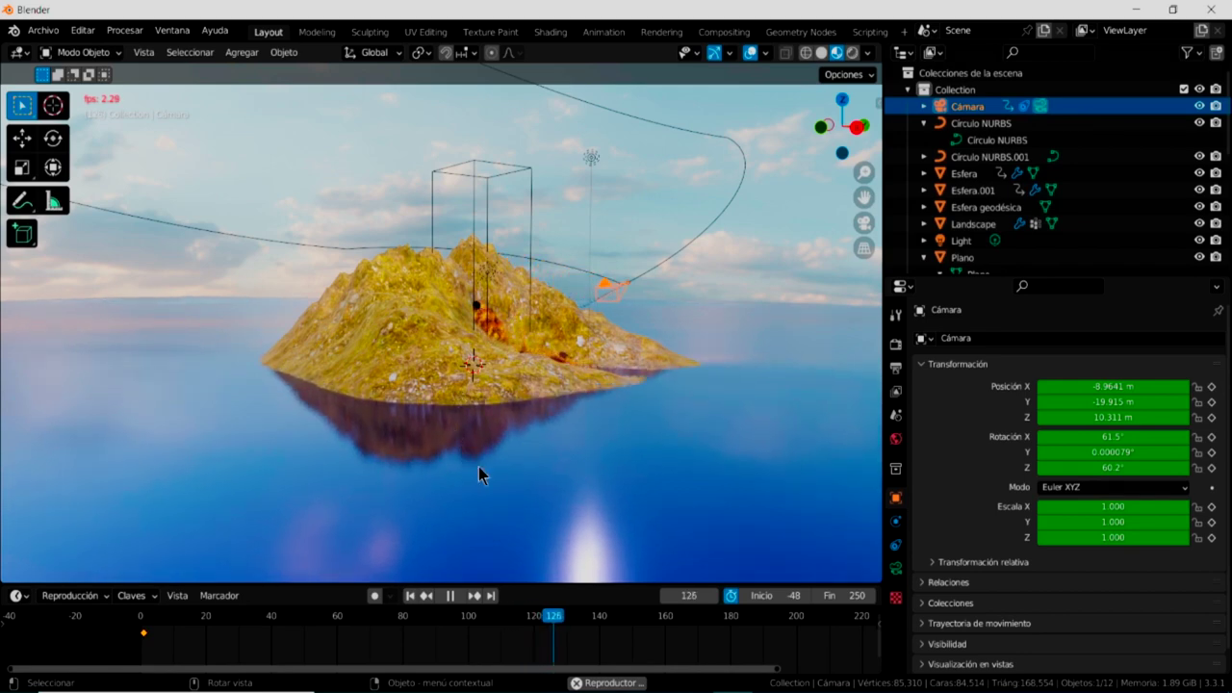
{"action": "left_click", "coordinate": [452, 595]}
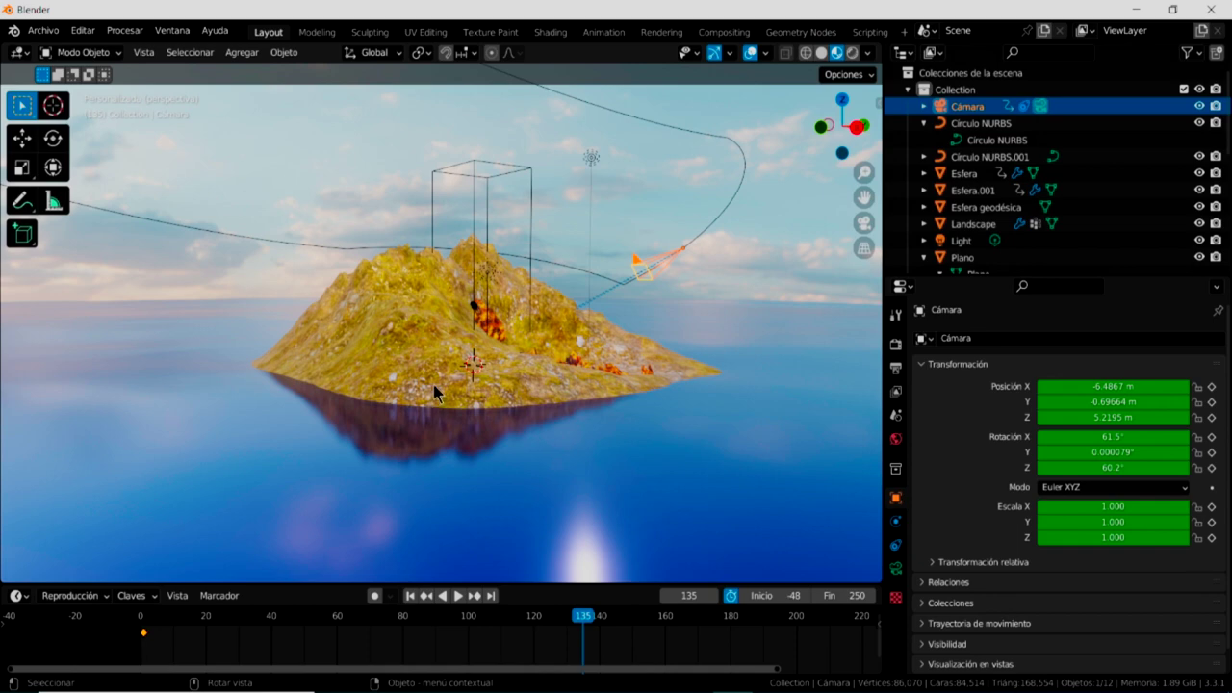
{"action": "left_click", "coordinate": [83, 31]}
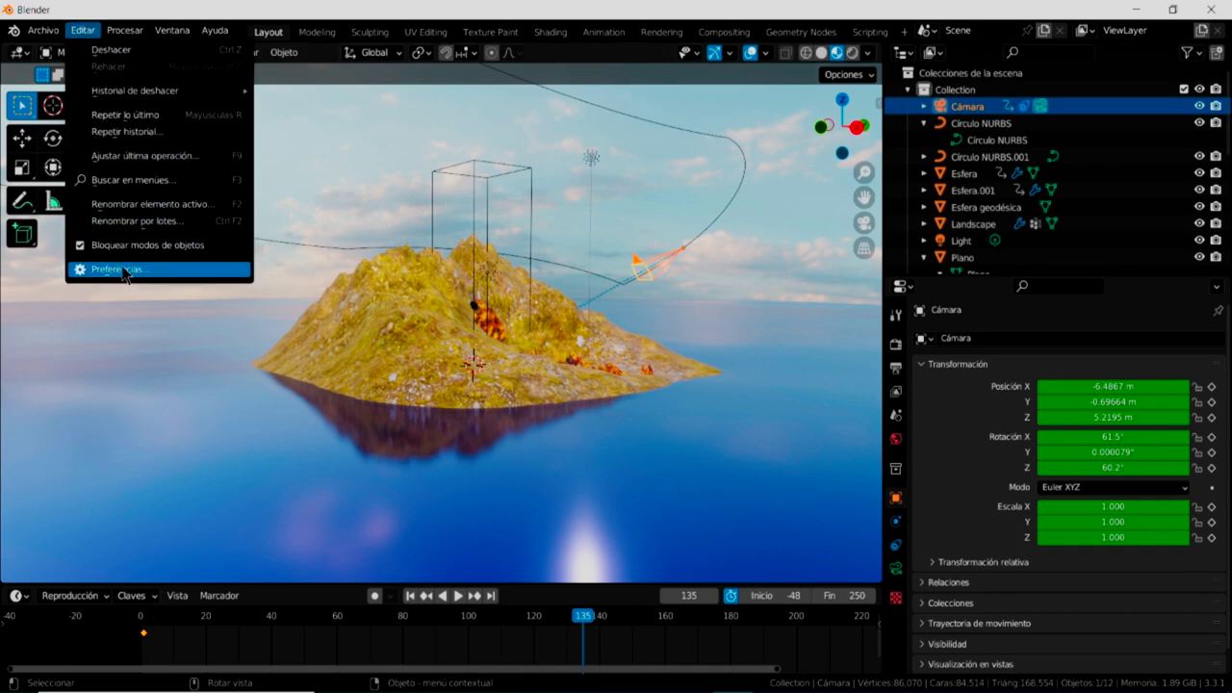
{"action": "left_click", "coordinate": [124, 271]}
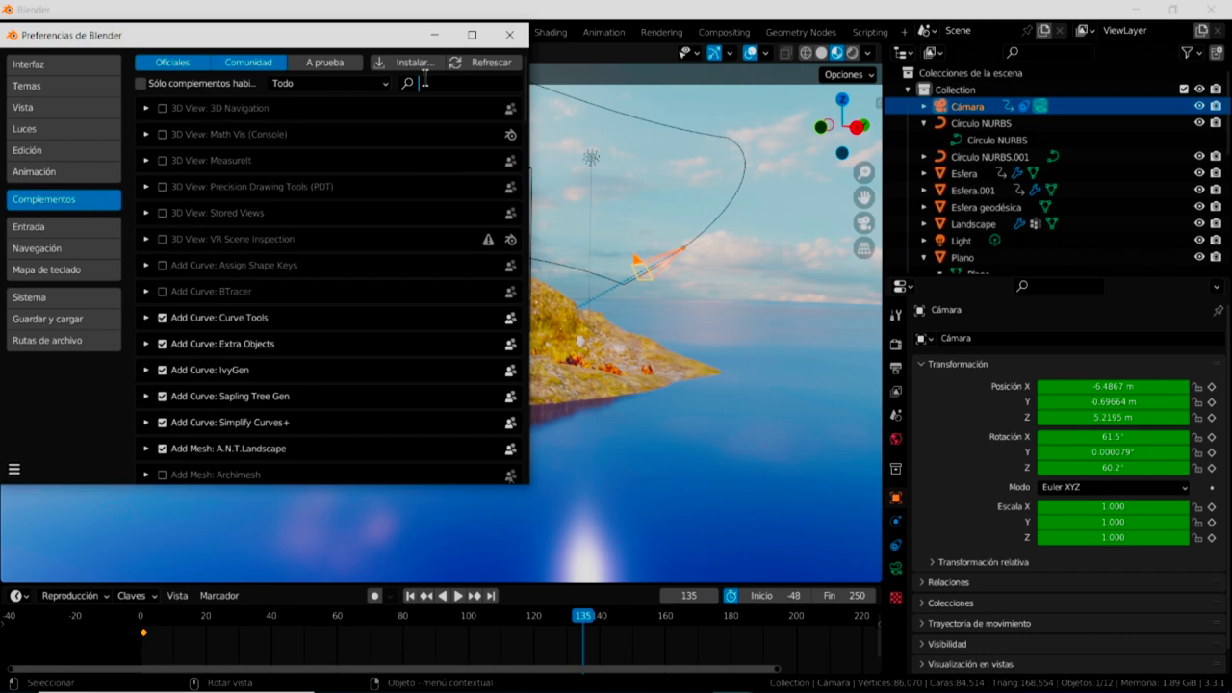
{"action": "type", "text": "Land"}
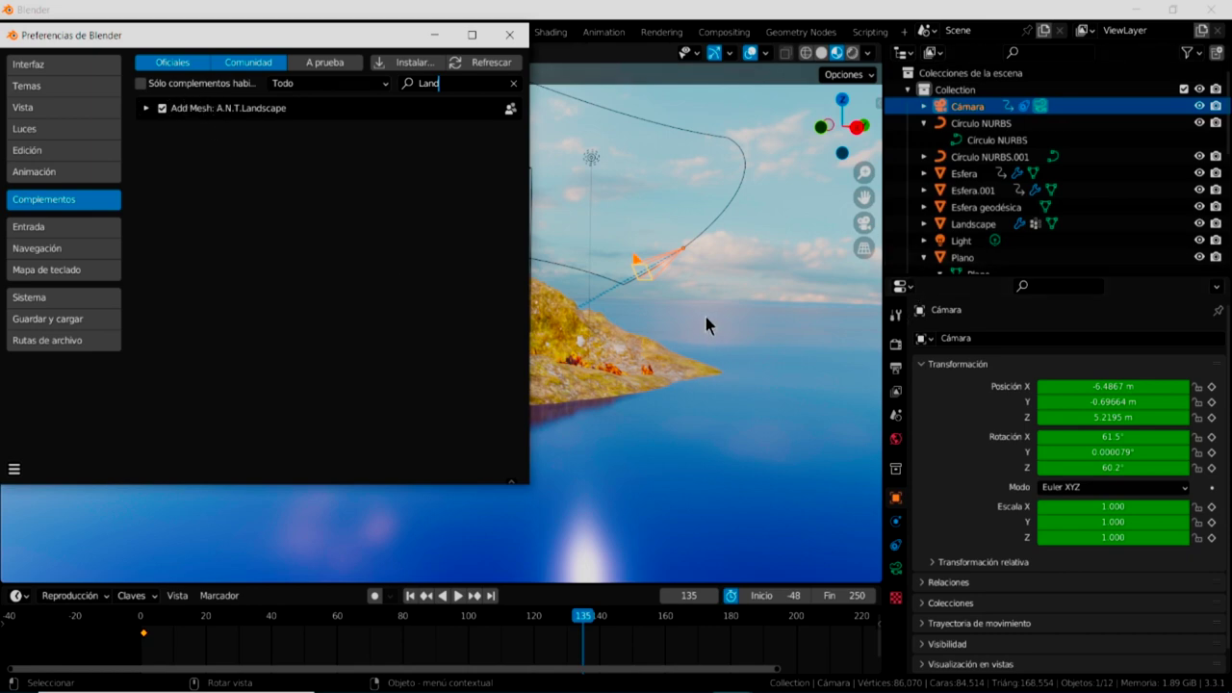
{"action": "left_click", "coordinate": [512, 36]}
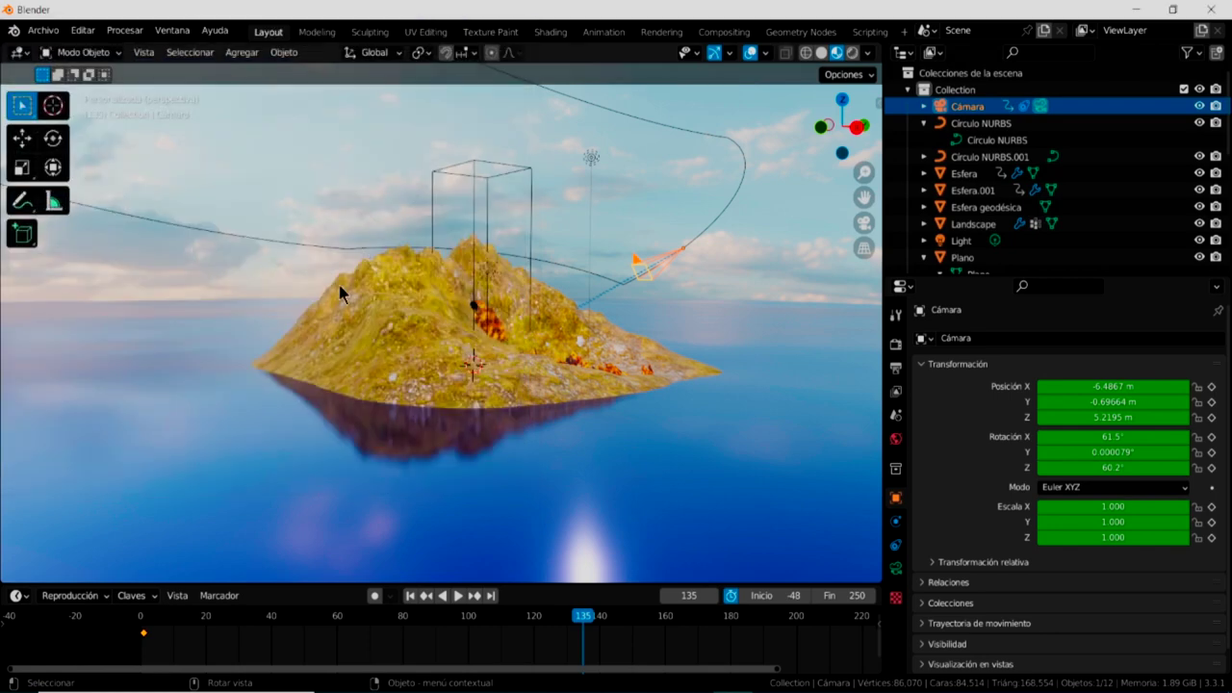
Add a Landscape.001 heterogeneous terrain mesh with 128 × 128 subdivisions at the origin, then deselect.
{"action": "left_click", "coordinate": [244, 58]}
{"action": "mouse_move", "coordinate": [279, 72]}
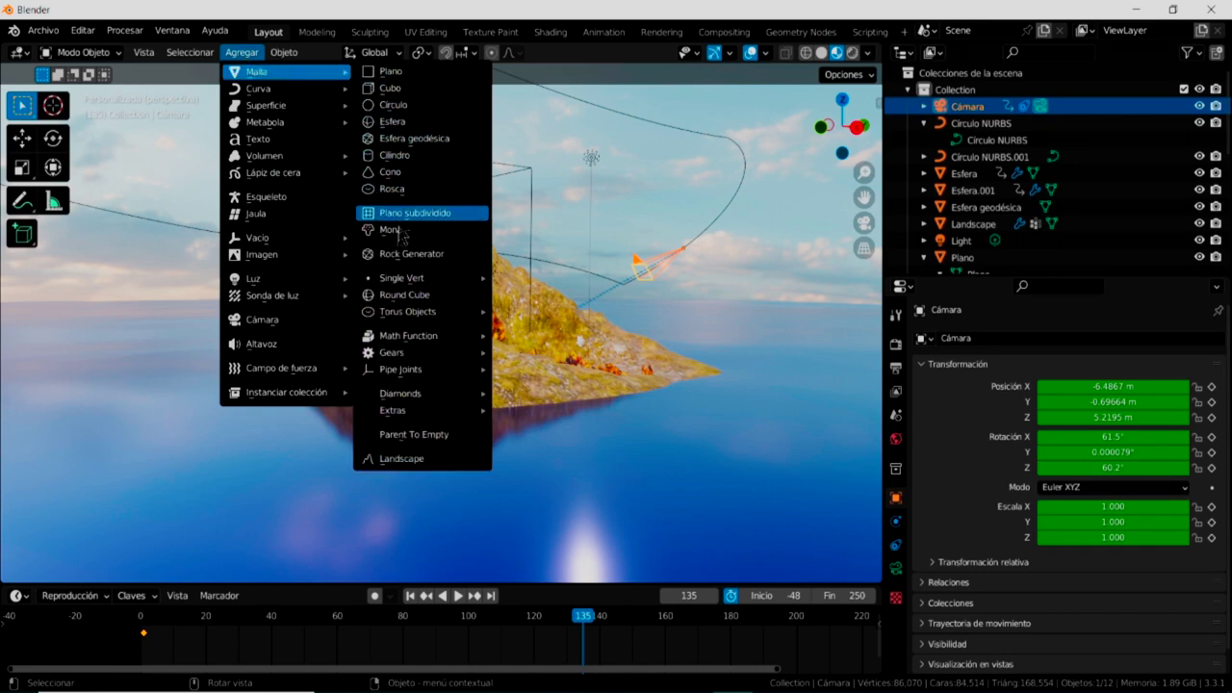
{"action": "left_click", "coordinate": [403, 460]}
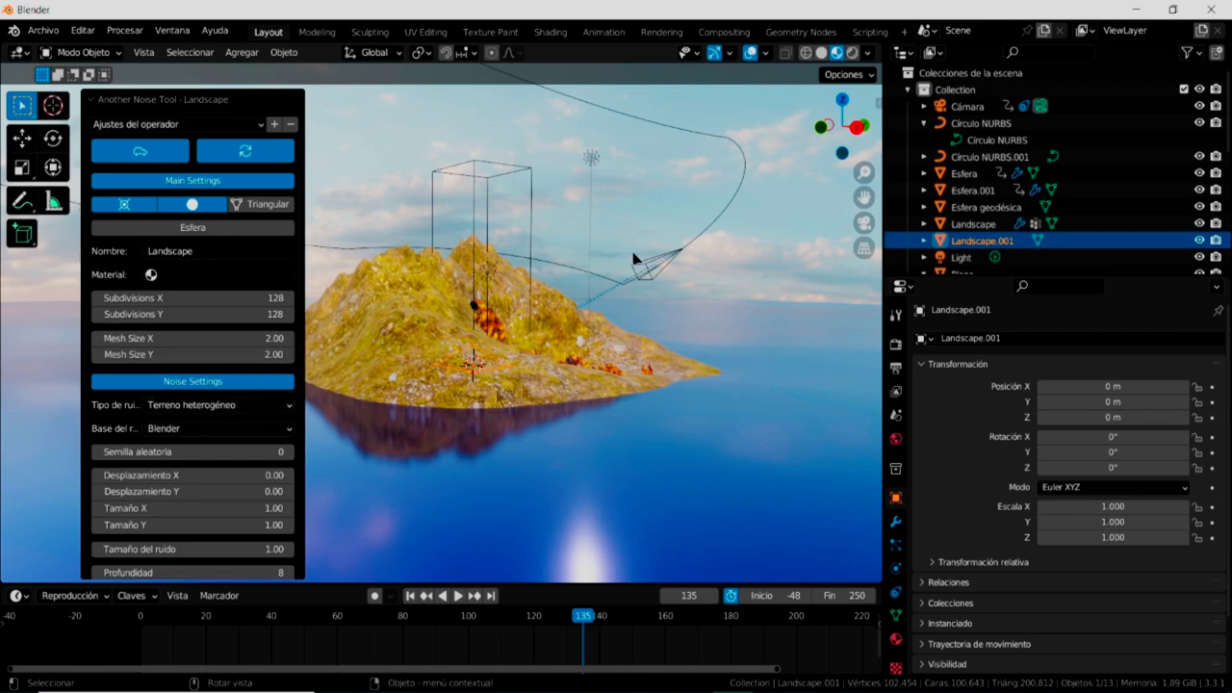
{"action": "mouse_move", "coordinate": [303, 289]}
{"action": "left_mouse_down"}
{"action": "mouse_move", "coordinate": [306, 530]}
{"action": "mouse_move", "coordinate": [292, 371]}
{"action": "left_mouse_up"}
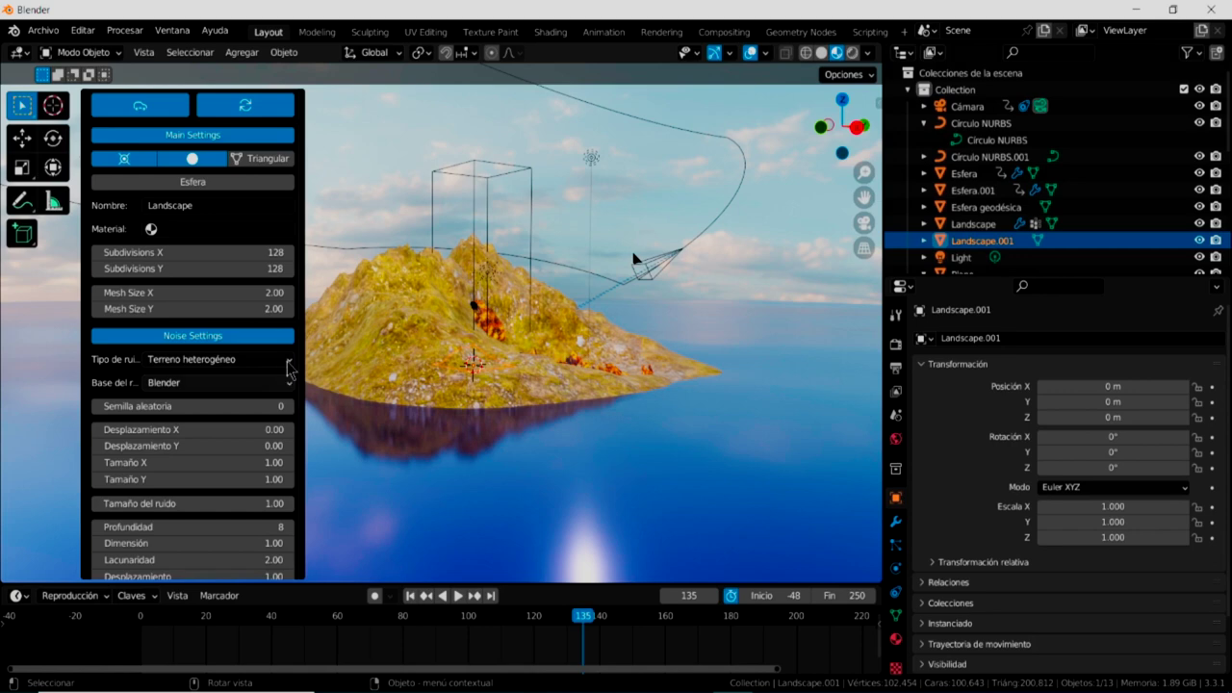
{"action": "left_click", "coordinate": [407, 164]}
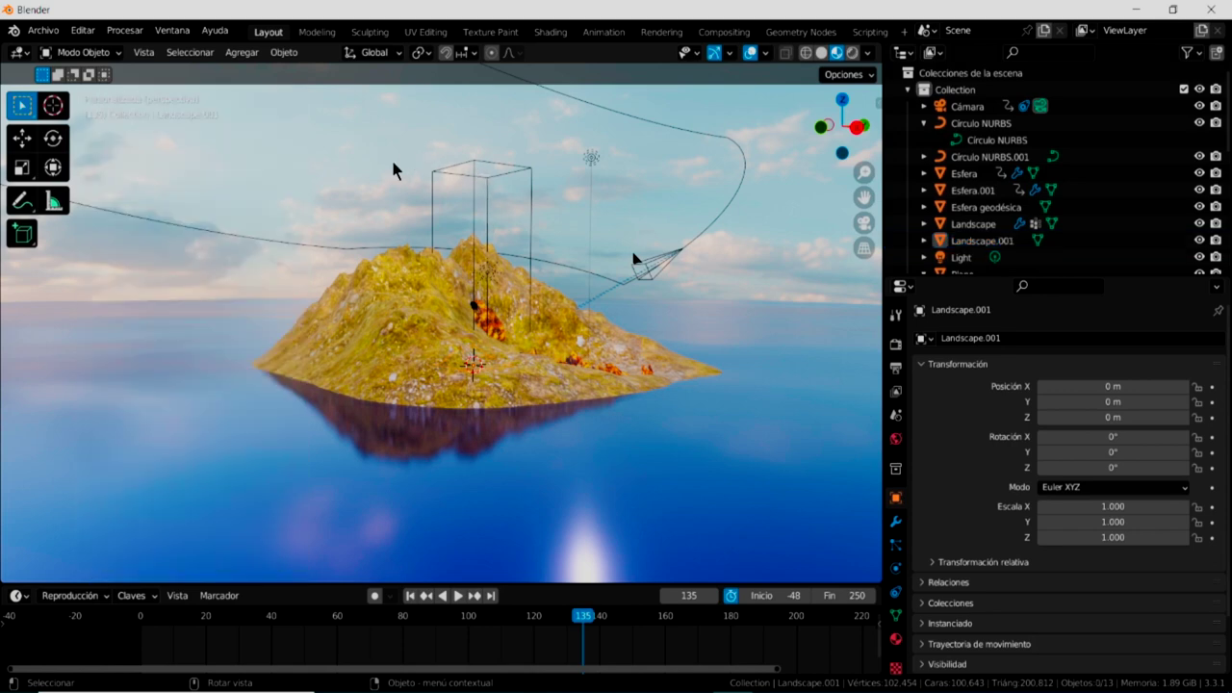
Display the scene as a wireframe.
{"action": "left_click", "coordinate": [805, 52]}
{"action": "scroll", "coordinate": [318, 379], "scroll_direction": "up", "scroll_amount": 3}
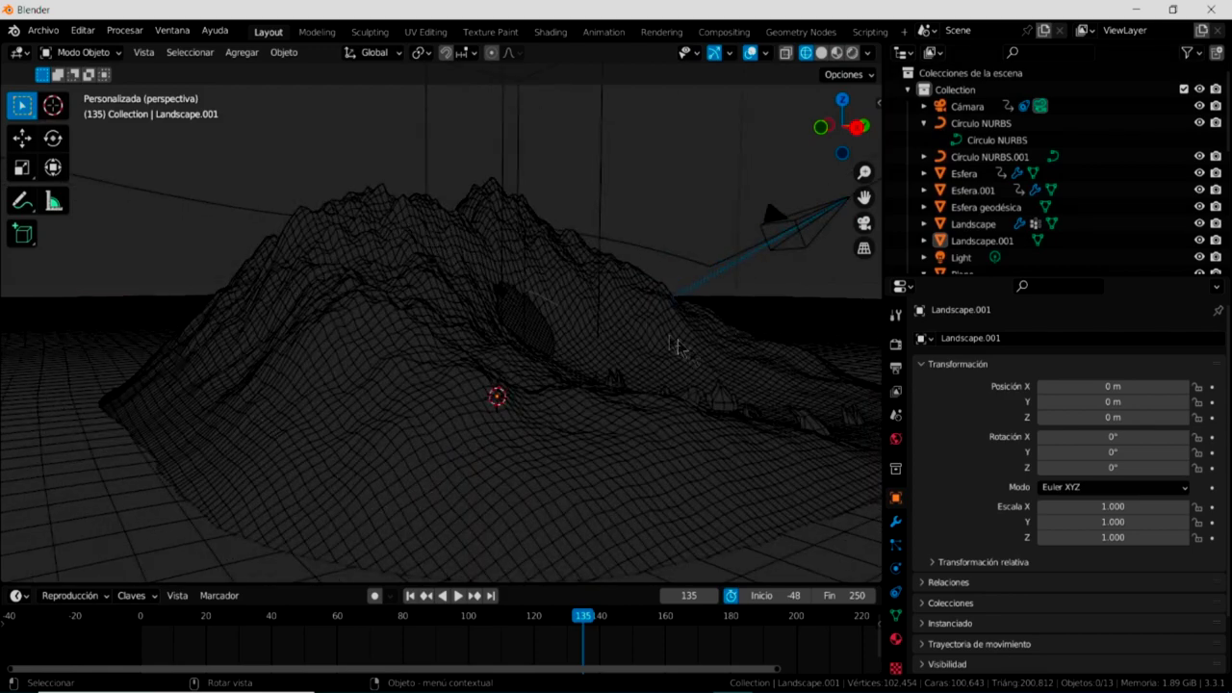
{"action": "scroll", "coordinate": [471, 415], "scroll_direction": "down", "scroll_amount": 2}
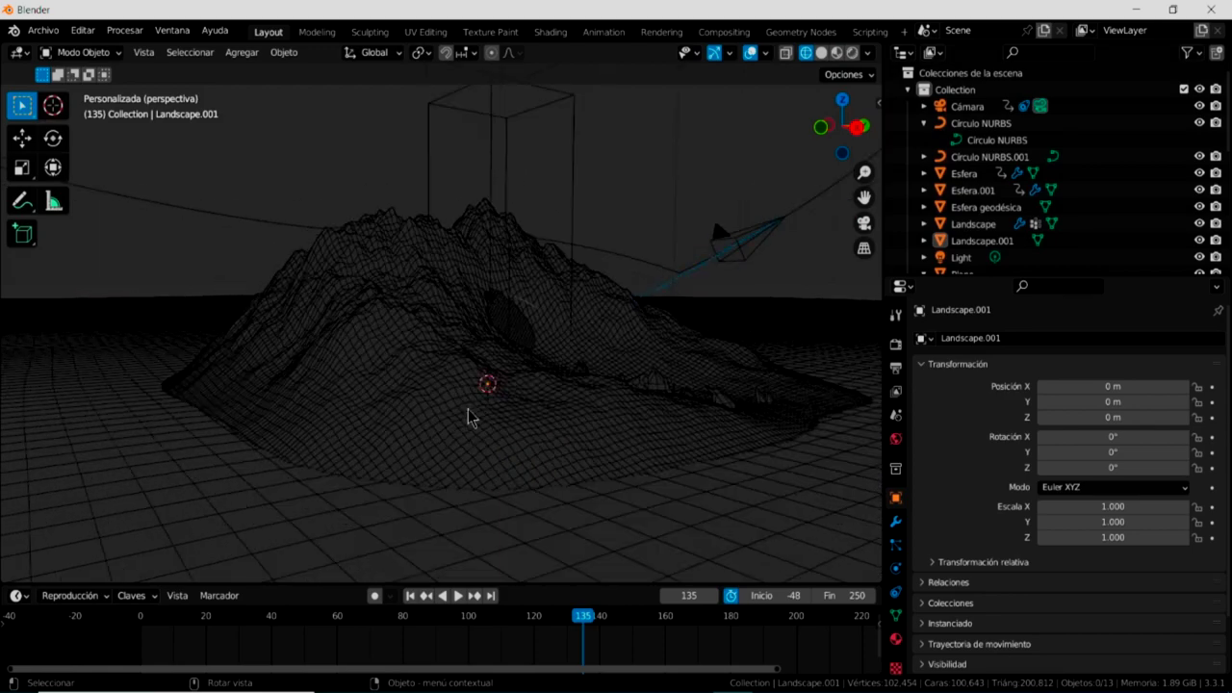
Switch the viewport to Solid shading.
{"action": "scroll", "coordinate": [471, 416], "scroll_direction": "down", "scroll_amount": 2}
{"action": "scroll", "coordinate": [471, 416], "scroll_direction": "up", "scroll_amount": 1}
{"action": "scroll", "coordinate": [472, 416], "scroll_direction": "up", "scroll_amount": 1}
{"action": "left_click", "coordinate": [821, 52]}
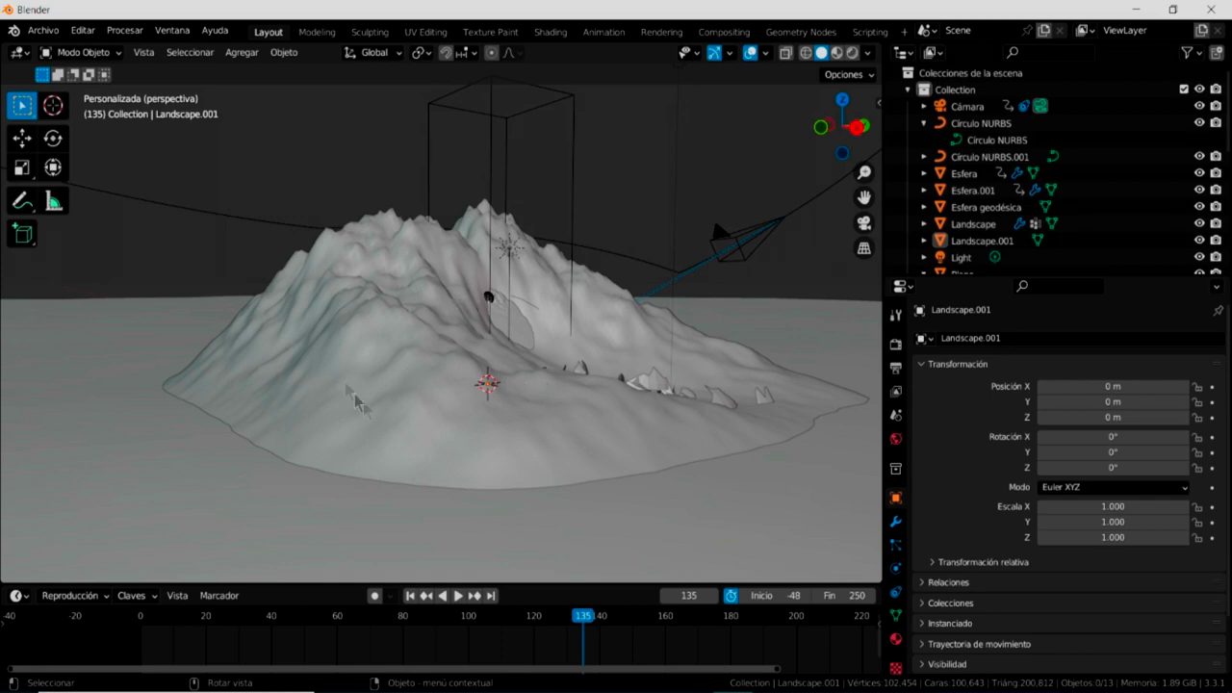
Enlarge the properties editor and show the original Landscape's Material.001 settings.
{"action": "left_click_drag", "start_coordinate": [1077, 276], "coordinate": [1077, 176]}
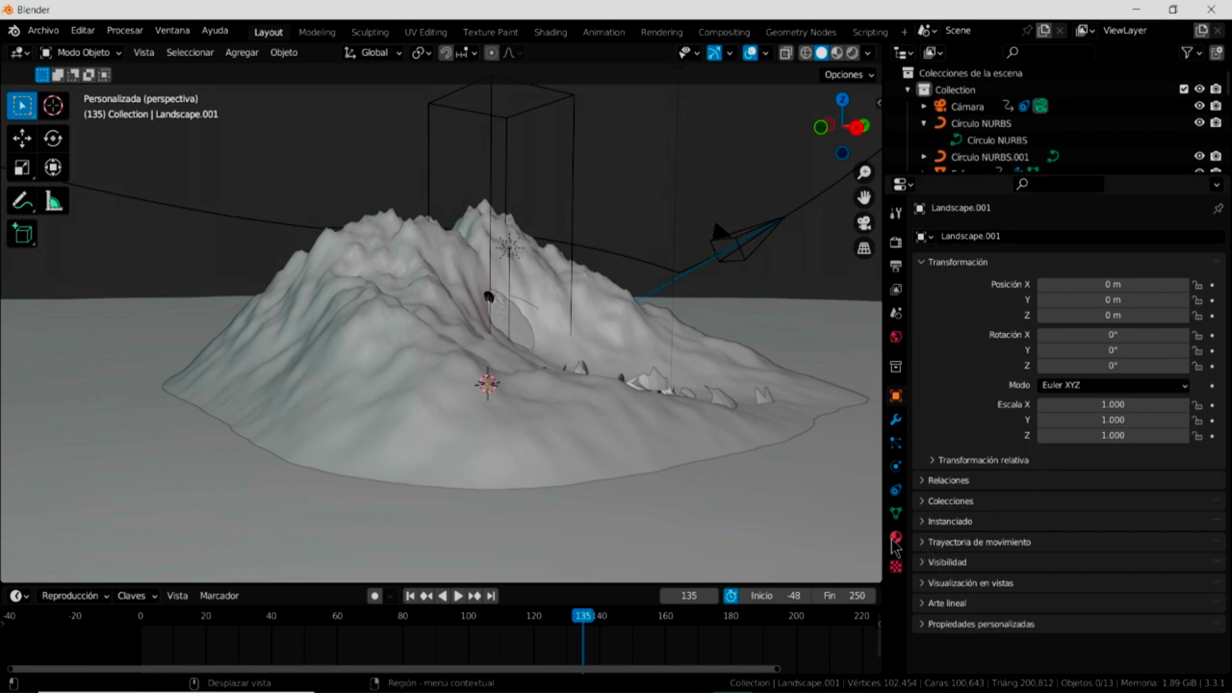
{"action": "left_click", "coordinate": [638, 443]}
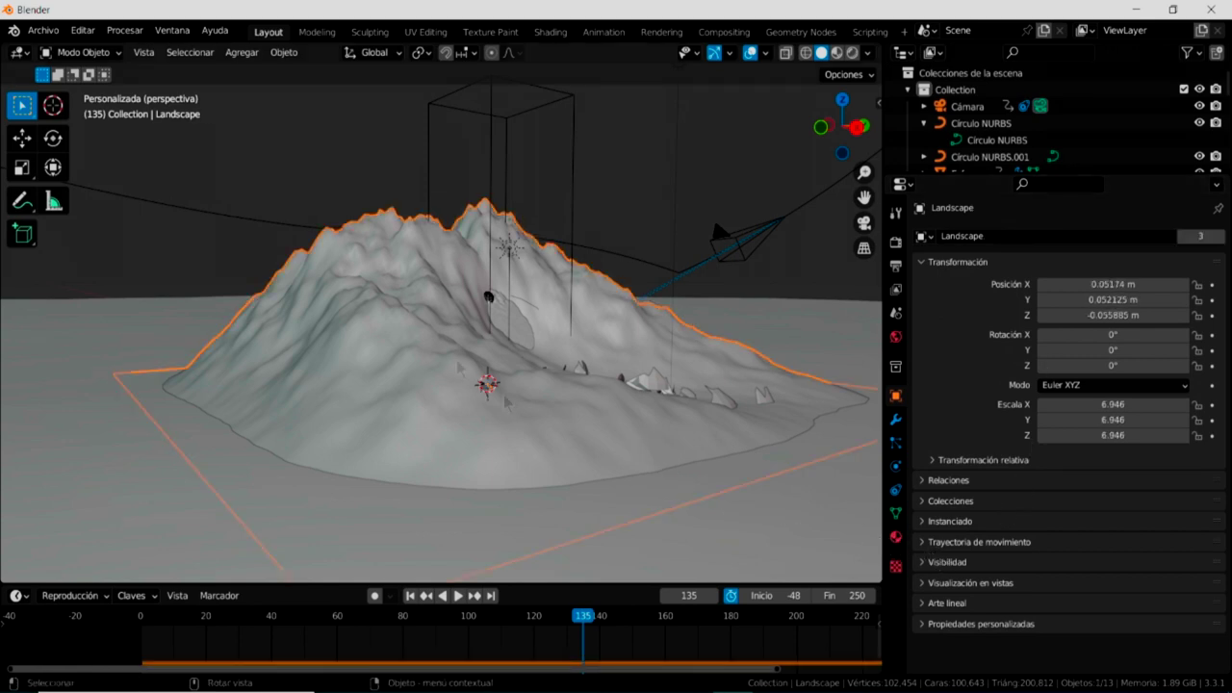
{"action": "left_click", "coordinate": [897, 538]}
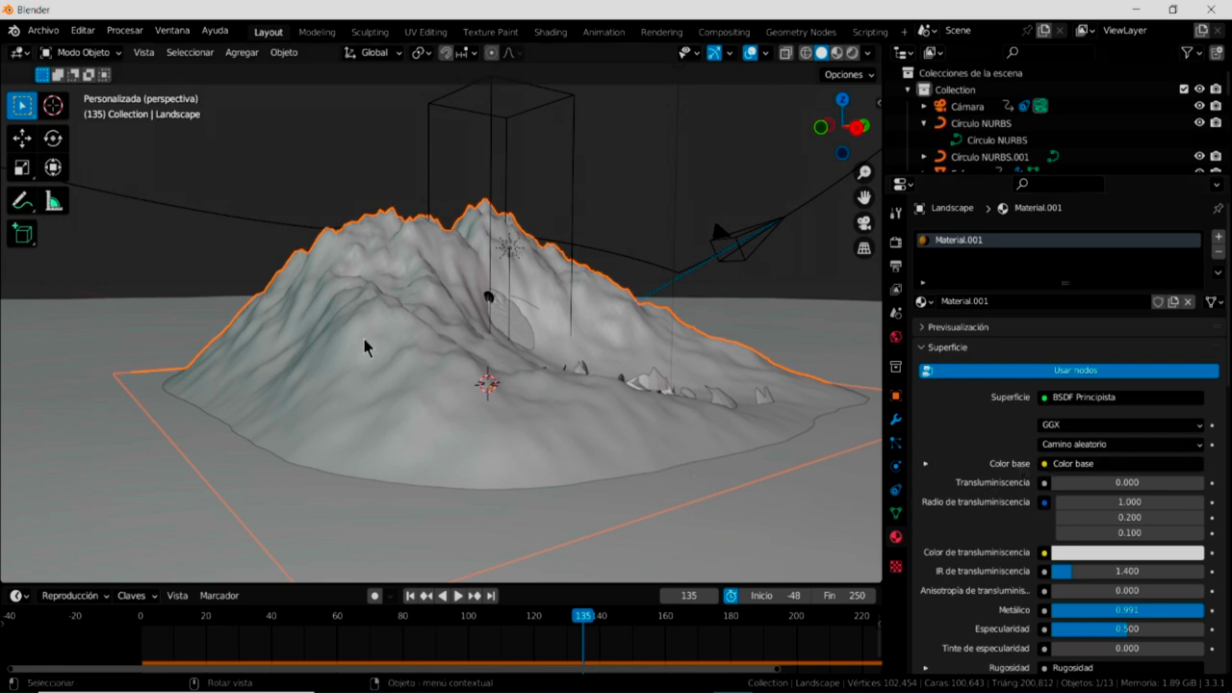
{"action": "left_click", "coordinate": [549, 35]}
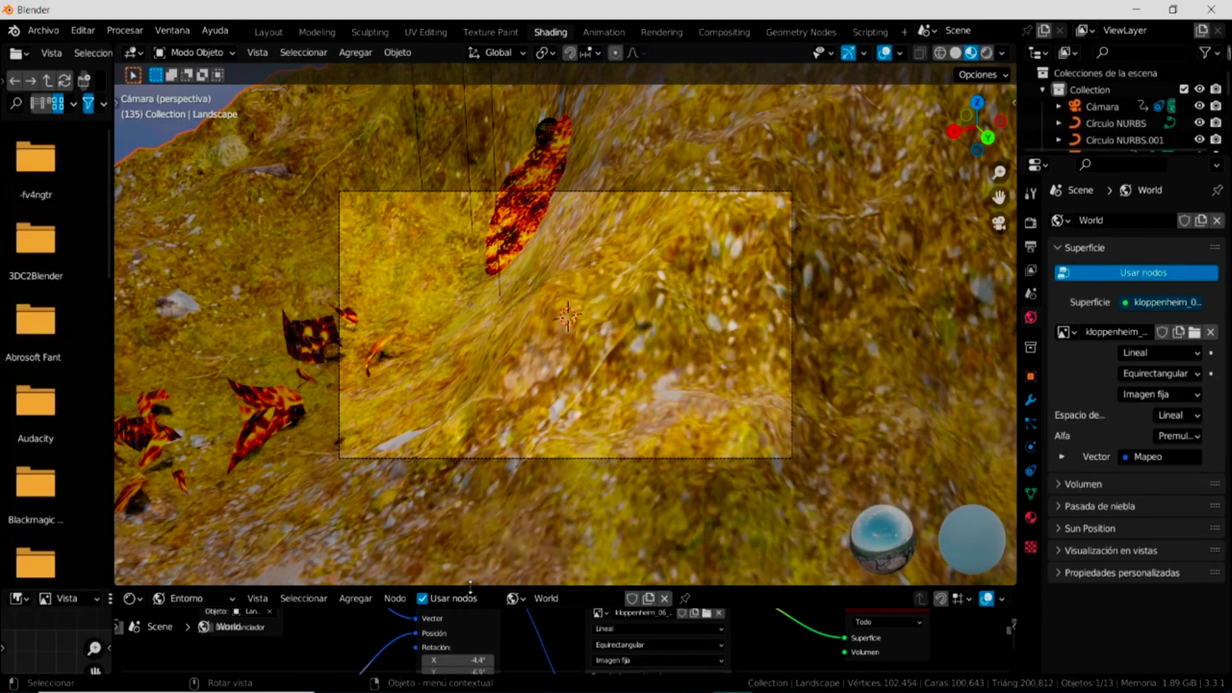
Enlarge the node editor to inspect the World's HDRI nodes, then shrink it back.
{"action": "left_click_drag", "start_coordinate": [471, 584], "coordinate": [499, 240]}
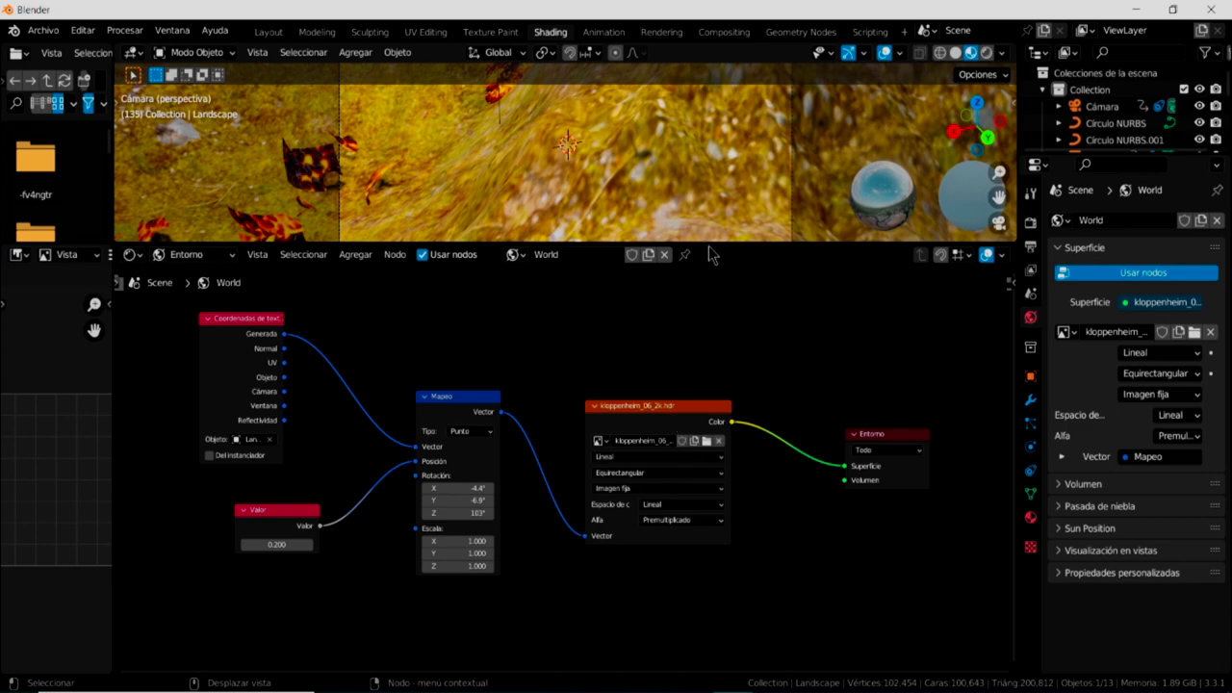
{"action": "left_click_drag", "start_coordinate": [708, 243], "coordinate": [714, 517]}
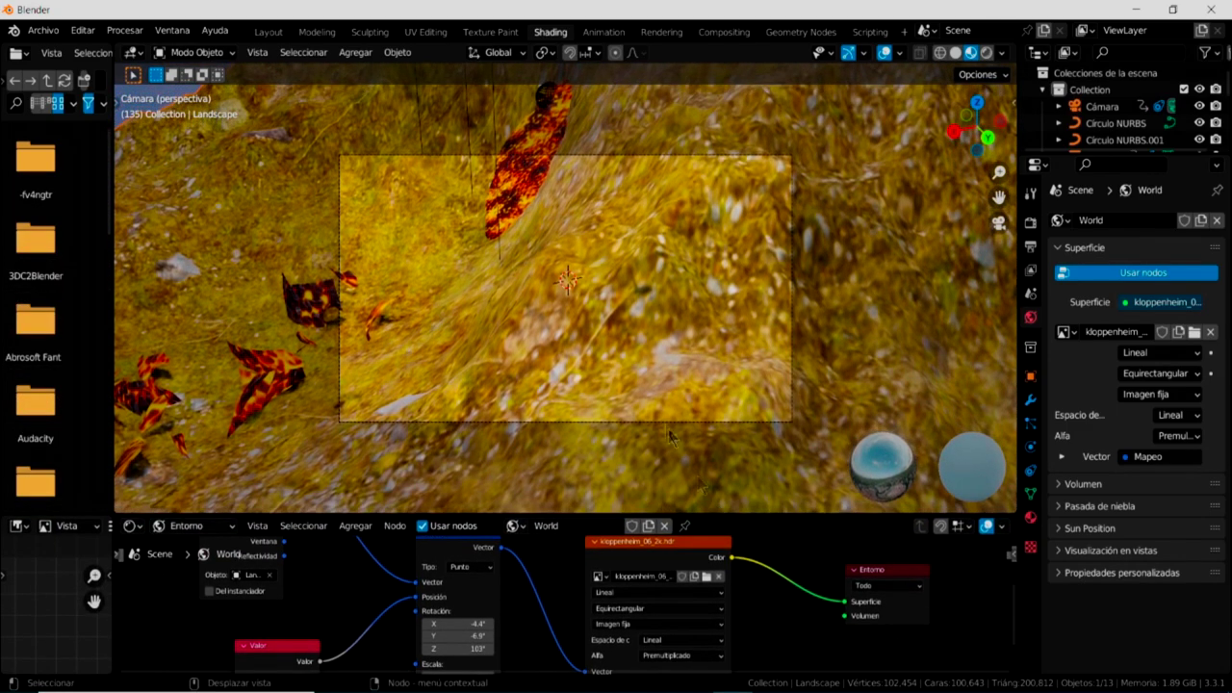
{"action": "left_click", "coordinate": [424, 32]}
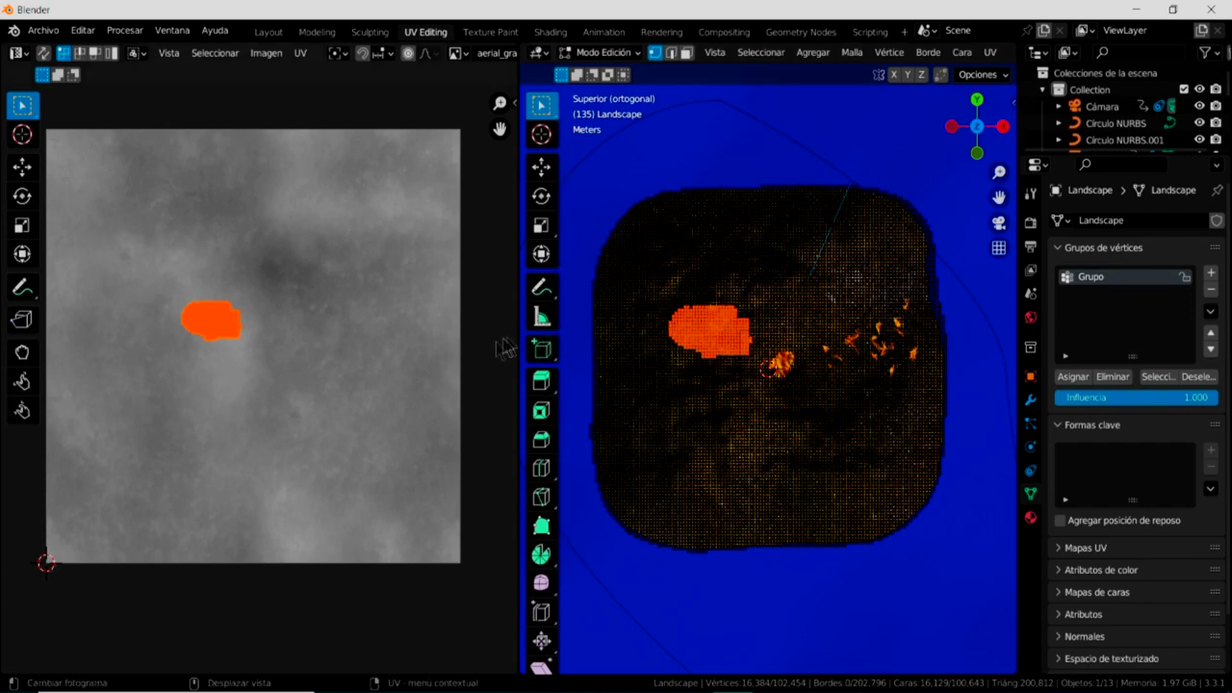
Widen the 3D viewport beside the UV editor and select the whole landscape mesh.
{"action": "left_click_drag", "start_coordinate": [518, 357], "coordinate": [230, 367]}
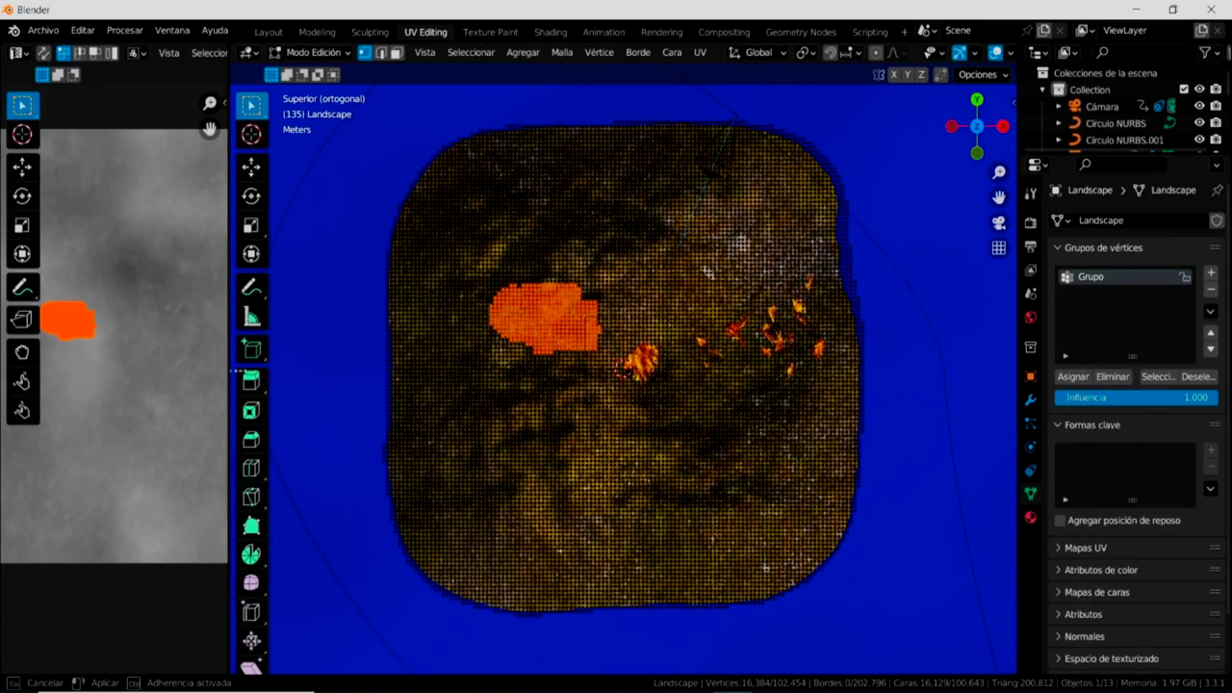
{"action": "left_click_drag", "start_coordinate": [231, 367], "coordinate": [264, 375]}
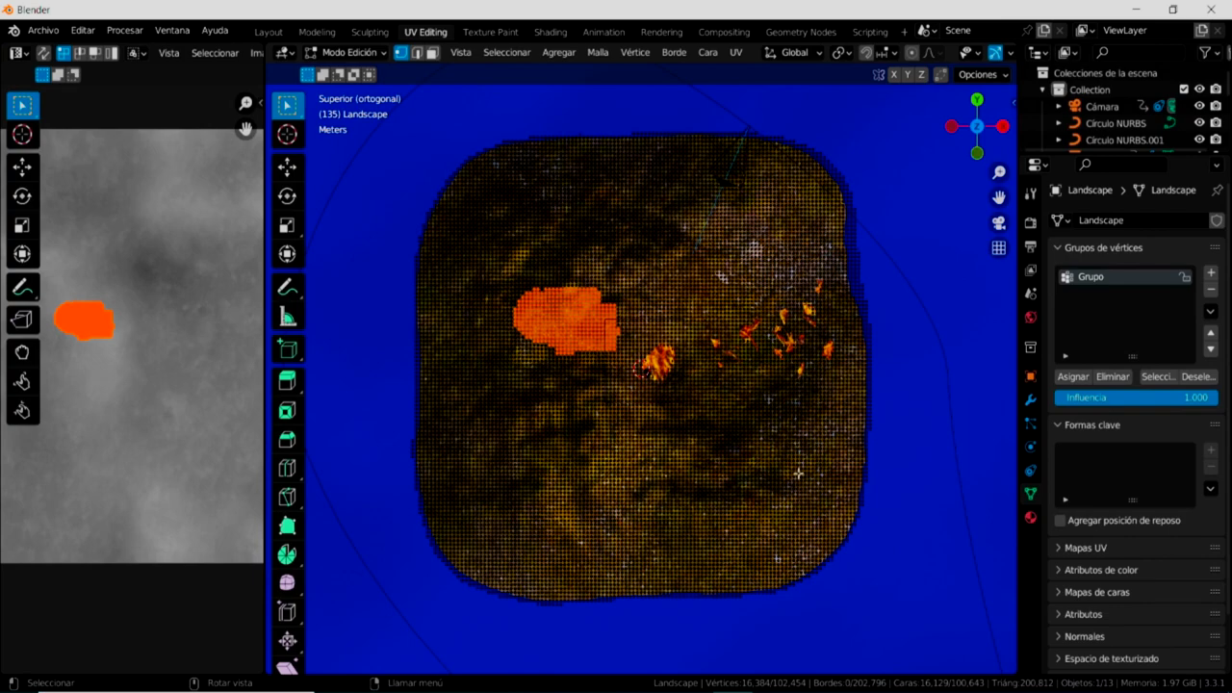
{"action": "scroll", "coordinate": [751, 463], "scroll_direction": "up", "scroll_amount": 2}
{"action": "scroll", "coordinate": [751, 462], "scroll_direction": "up", "scroll_amount": 5}
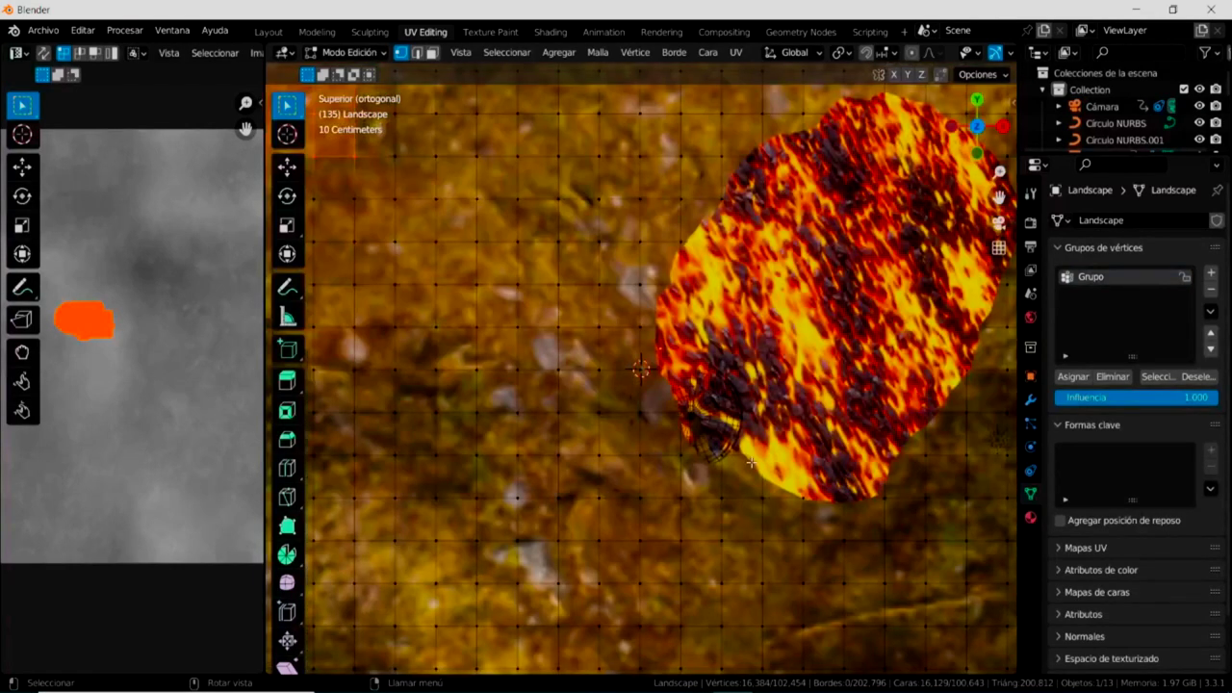
{"action": "scroll", "coordinate": [751, 462], "scroll_direction": "down", "scroll_amount": 1}
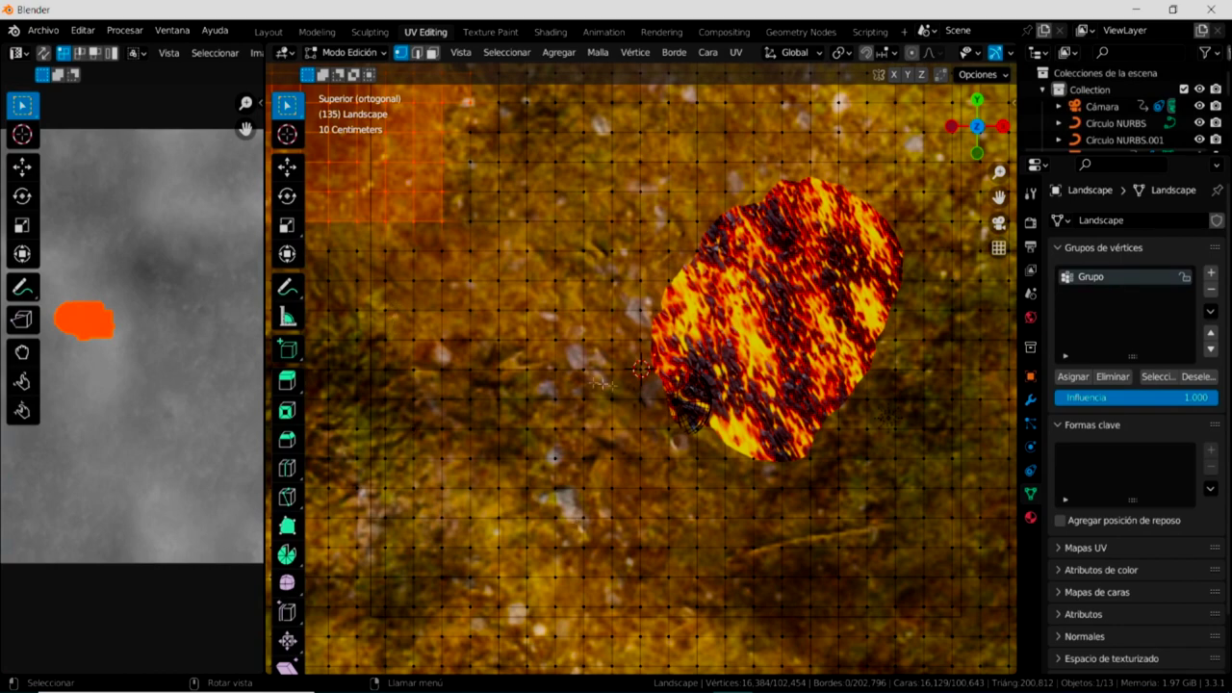
{"action": "key", "text": "a"}
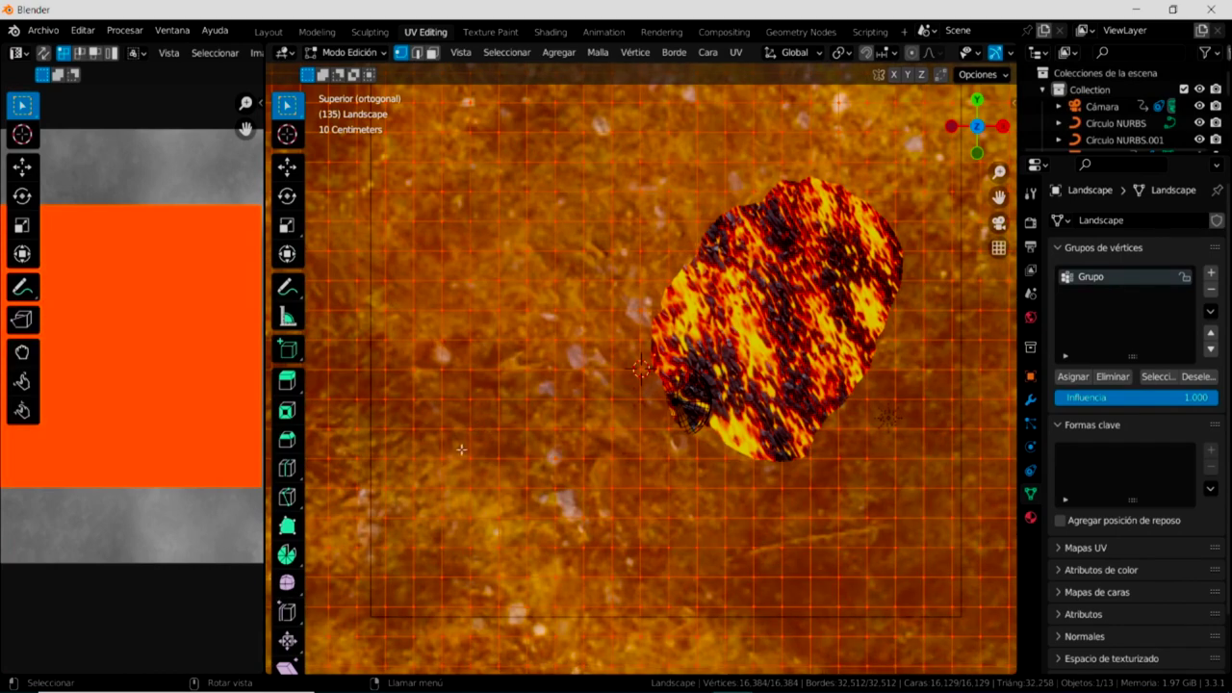
Zoom out and widen the UV editor to view the landscape's UV layout.
{"action": "scroll", "coordinate": [372, 452], "scroll_direction": "down", "scroll_amount": 2}
{"action": "scroll", "coordinate": [438, 444], "scroll_direction": "down", "scroll_amount": 1}
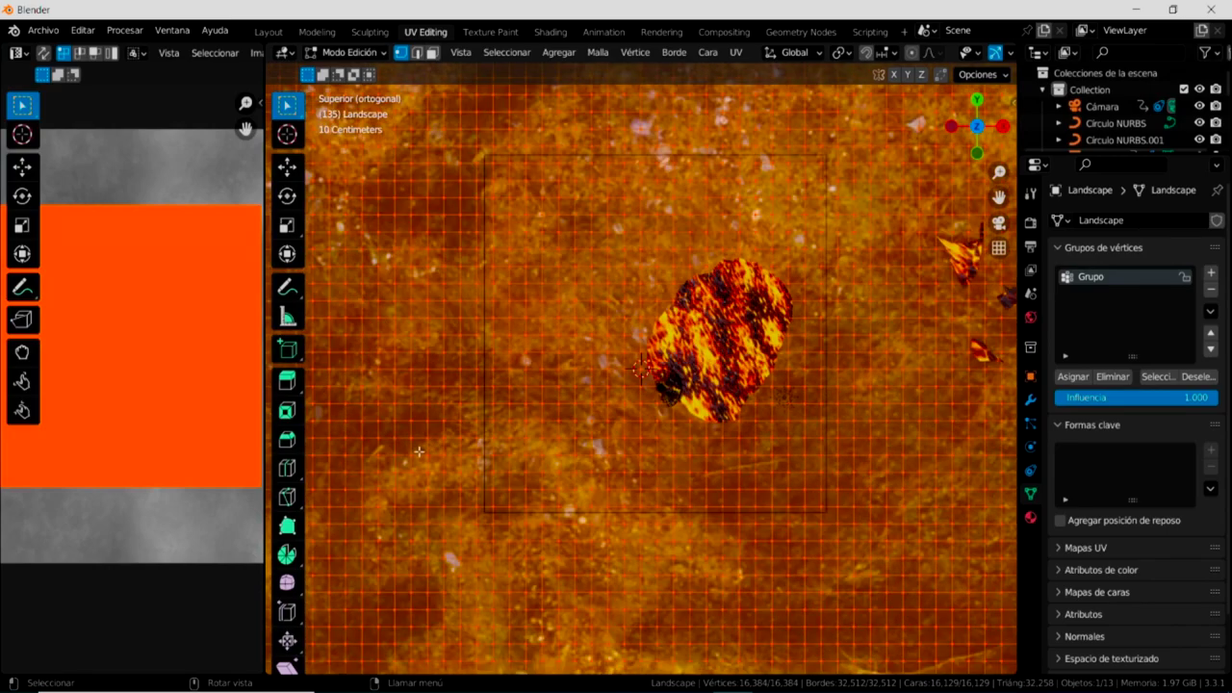
{"action": "scroll", "coordinate": [418, 451], "scroll_direction": "down", "scroll_amount": 1}
{"action": "scroll", "coordinate": [530, 509], "scroll_direction": "down", "scroll_amount": 1}
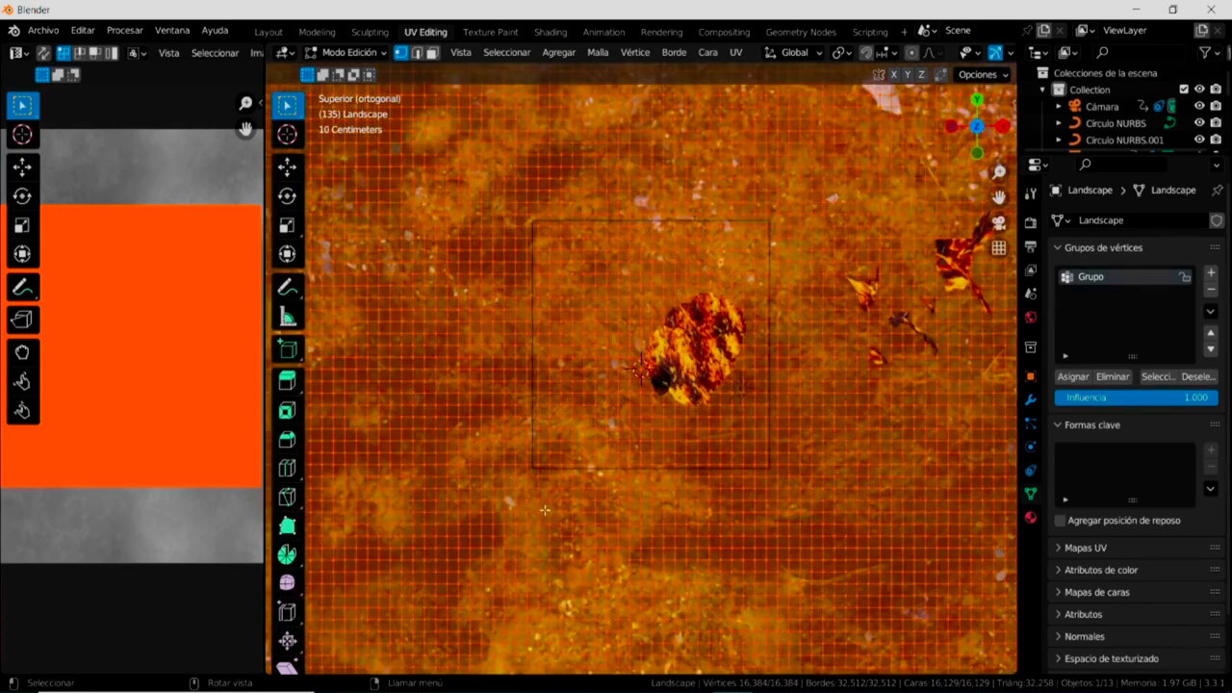
{"action": "scroll", "coordinate": [545, 510], "scroll_direction": "down", "scroll_amount": 1}
{"action": "scroll", "coordinate": [543, 509], "scroll_direction": "down", "scroll_amount": 1}
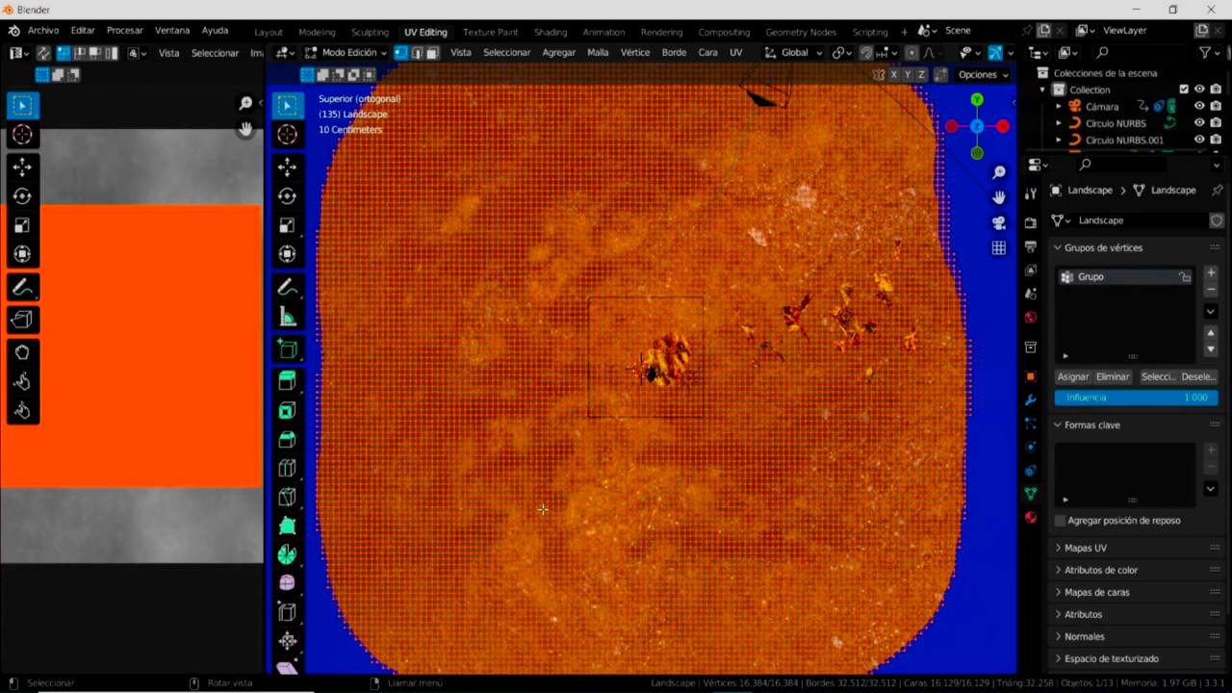
{"action": "scroll", "coordinate": [543, 509], "scroll_direction": "down", "scroll_amount": 1}
{"action": "scroll", "coordinate": [563, 486], "scroll_direction": "down", "scroll_amount": 2}
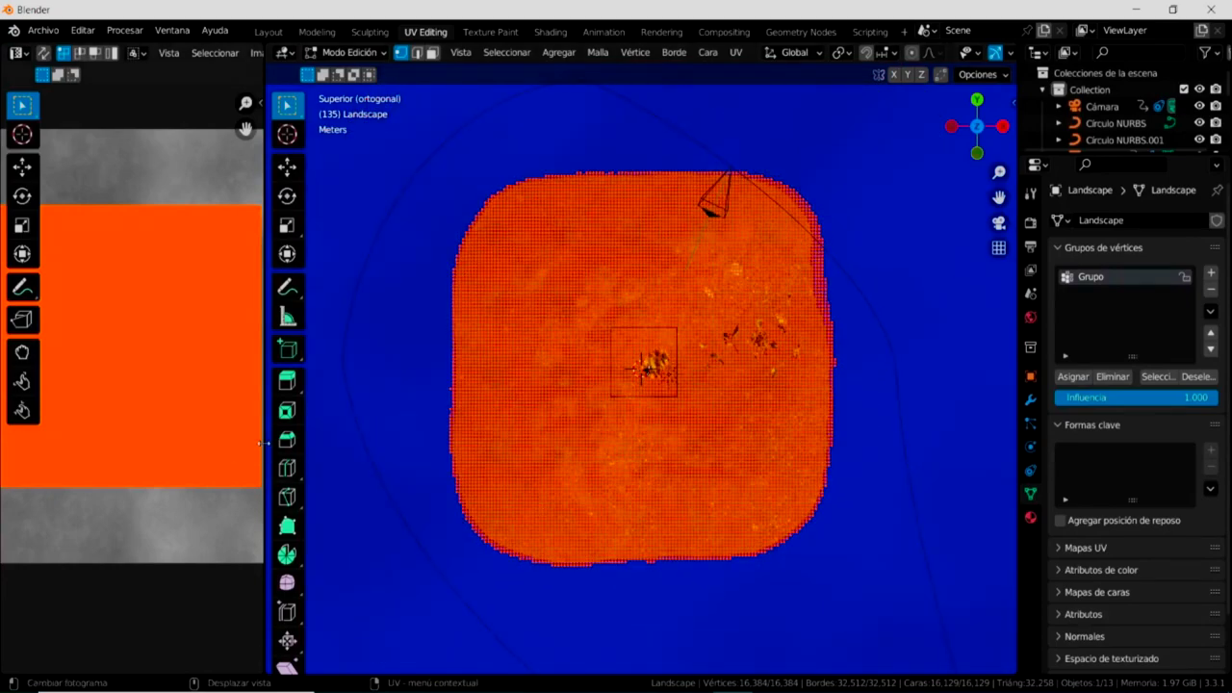
{"action": "left_click_drag", "start_coordinate": [264, 443], "coordinate": [488, 436]}
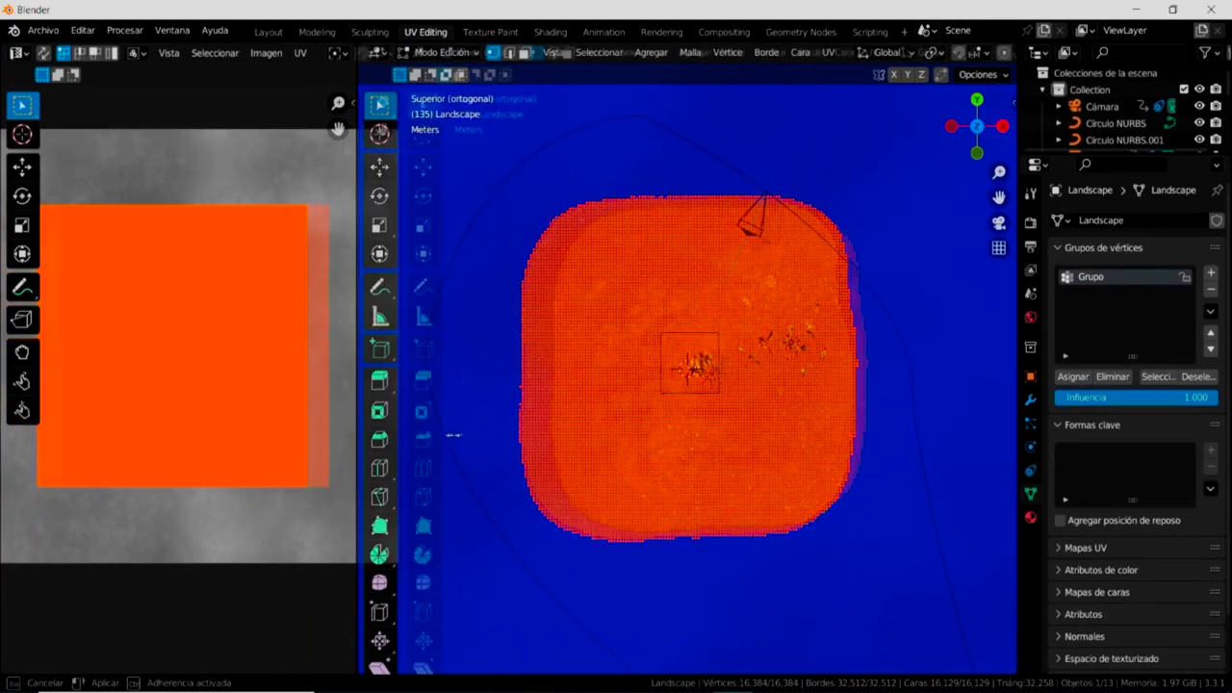
{"action": "left_click_drag", "start_coordinate": [487, 437], "coordinate": [490, 436]}
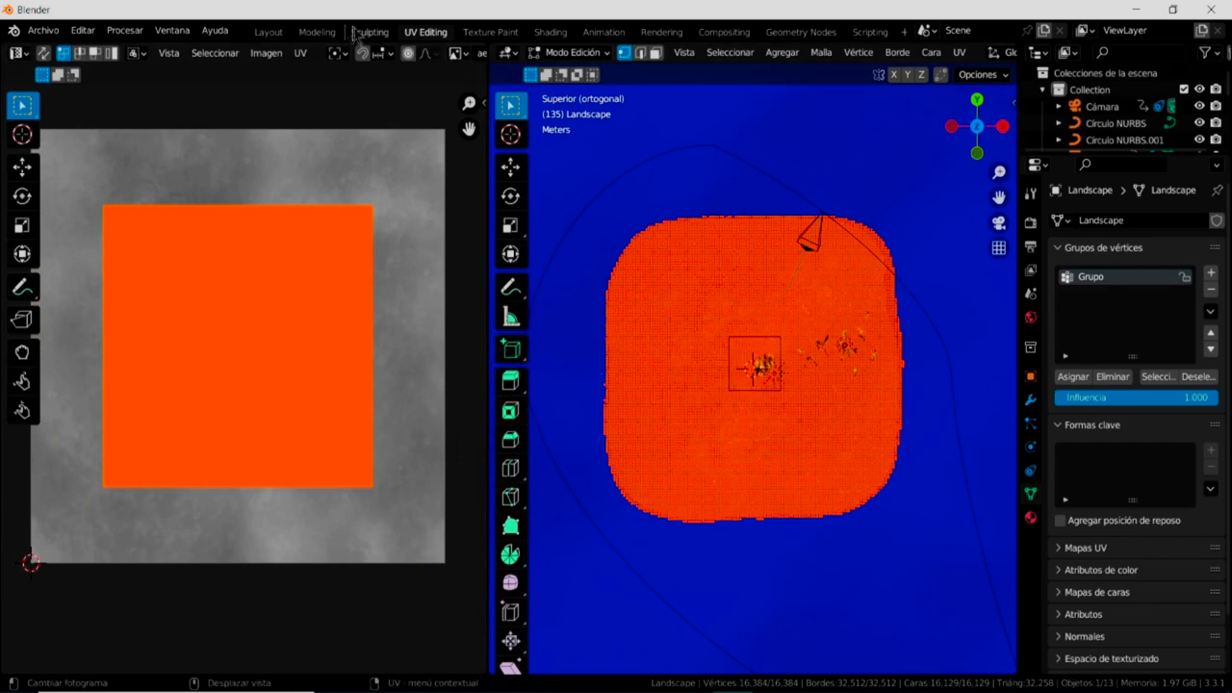
Return to the Layout workspace and select the Plano plane over the crater.
{"action": "left_click", "coordinate": [269, 32]}
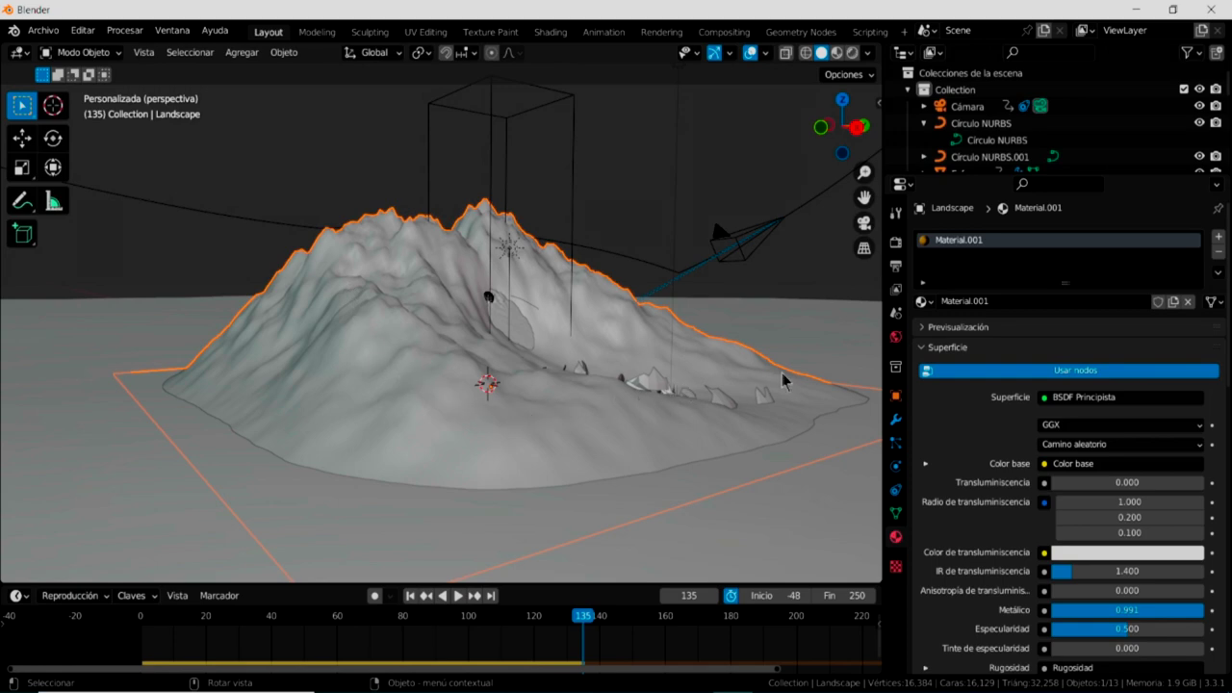
{"action": "left_click", "coordinate": [519, 334]}
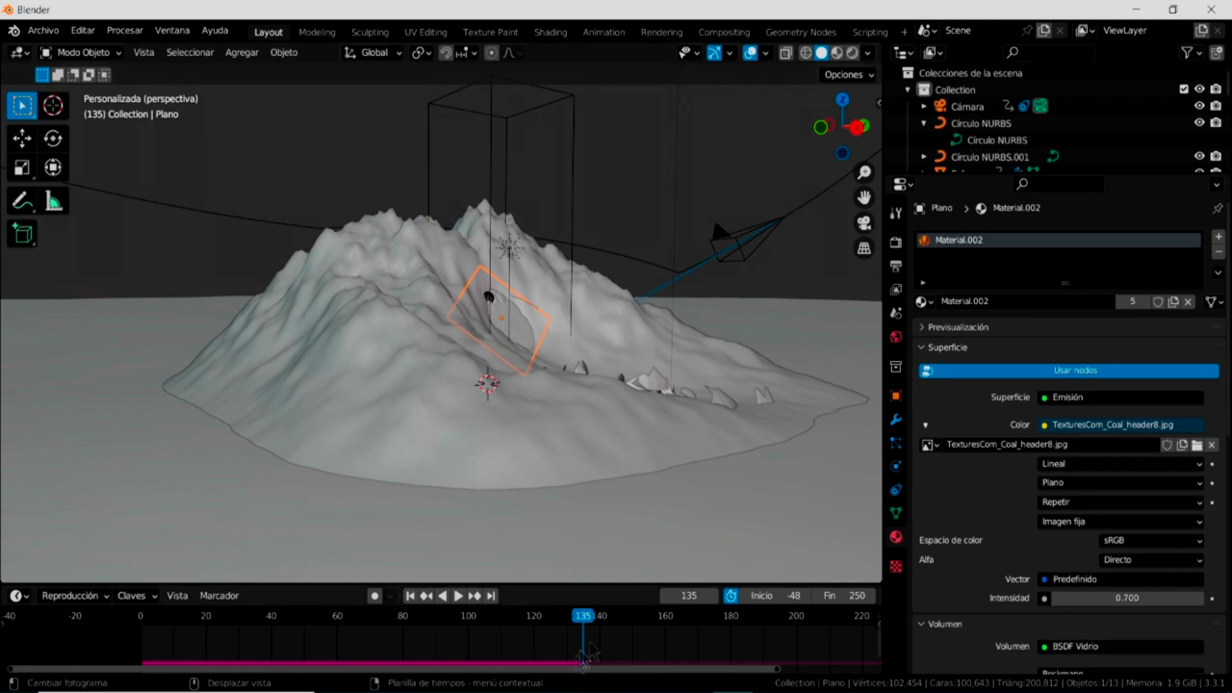
Play and scrub the animation, stopping at frame 31.
{"action": "key", "text": "space"}
{"action": "mouse_move", "coordinate": [586, 624]}
{"action": "left_mouse_down"}
{"action": "mouse_move", "coordinate": [420, 624]}
{"action": "mouse_move", "coordinate": [222, 602]}
{"action": "left_mouse_up"}
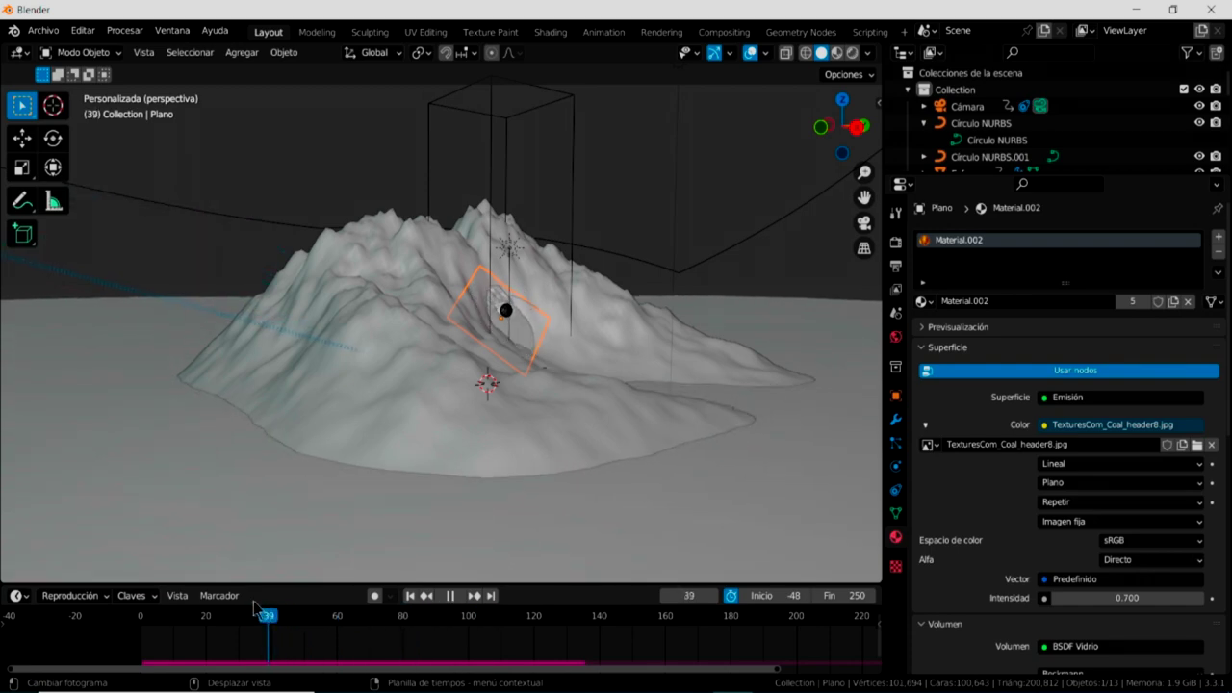
{"action": "key", "text": "space"}
{"action": "scroll", "coordinate": [507, 338], "scroll_direction": "up", "scroll_amount": 2}
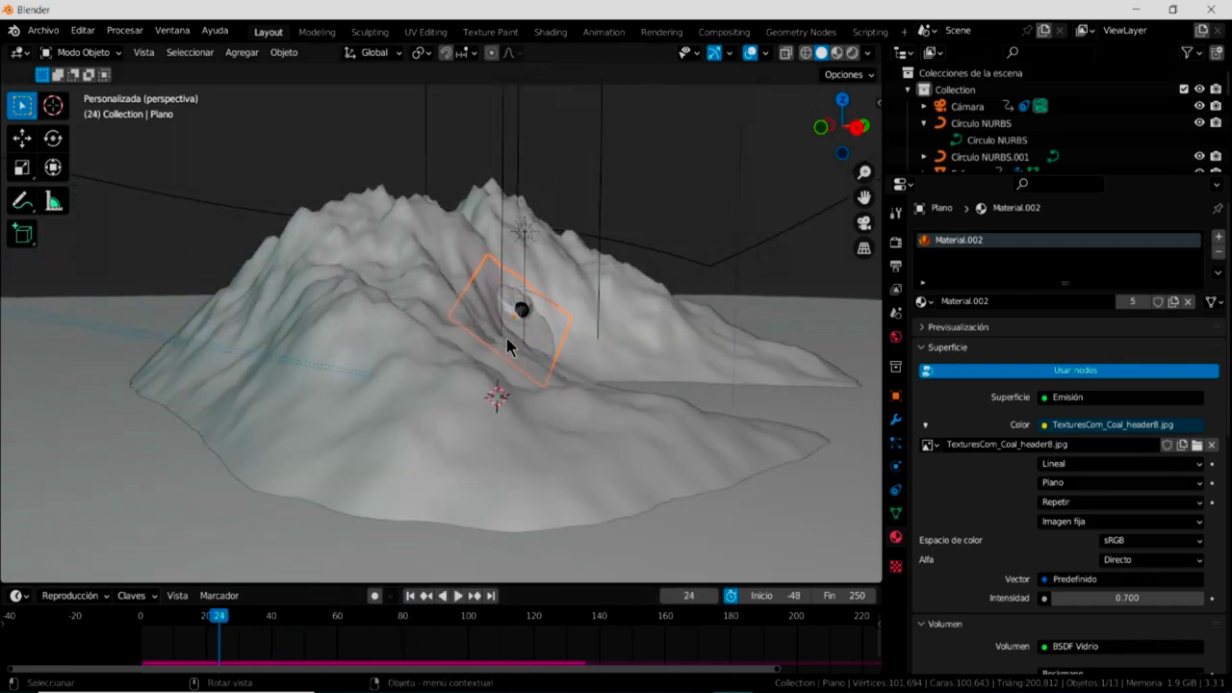
{"action": "scroll", "coordinate": [520, 342], "scroll_direction": "up", "scroll_amount": 3}
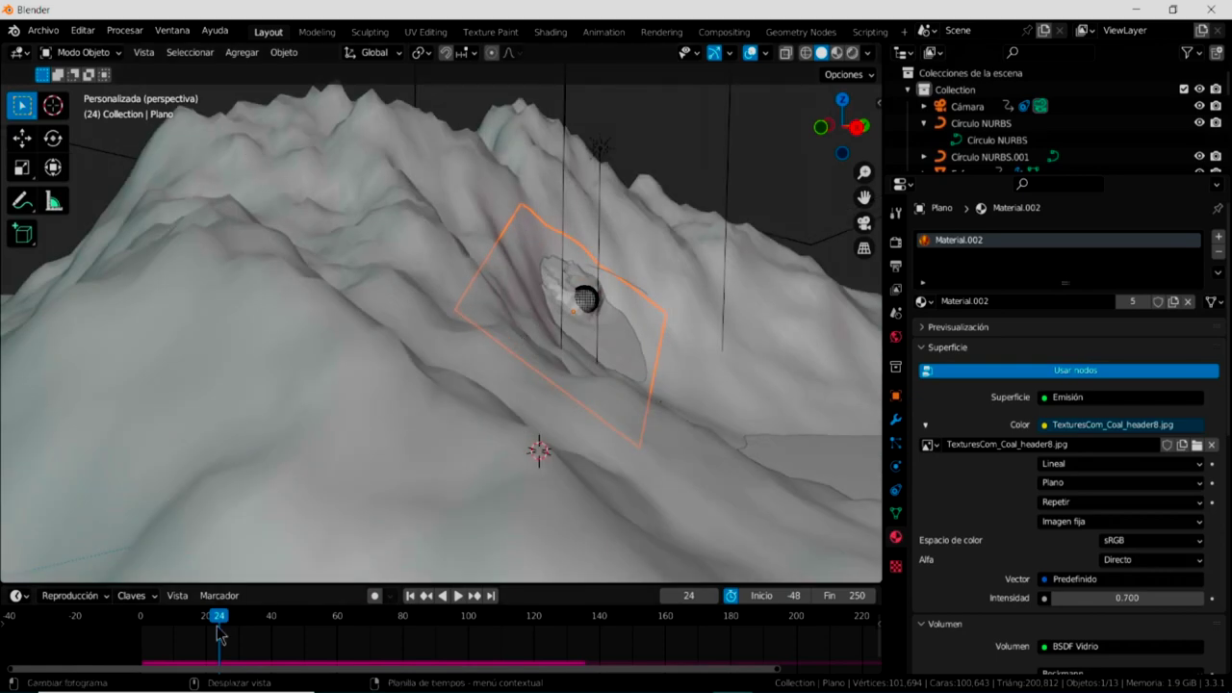
{"action": "key", "text": "shift+ctrl+space"}
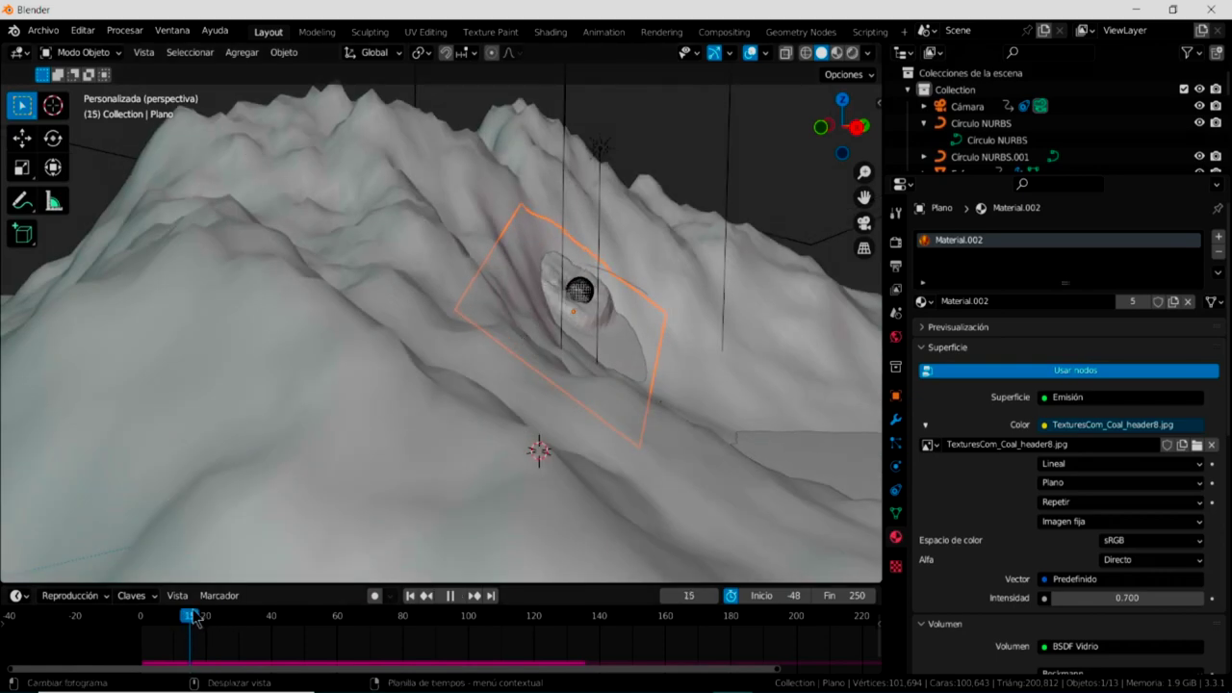
{"action": "mouse_move", "coordinate": [205, 621]}
{"action": "left_mouse_down"}
{"action": "mouse_move", "coordinate": [388, 631]}
{"action": "mouse_move", "coordinate": [244, 631]}
{"action": "left_mouse_up"}
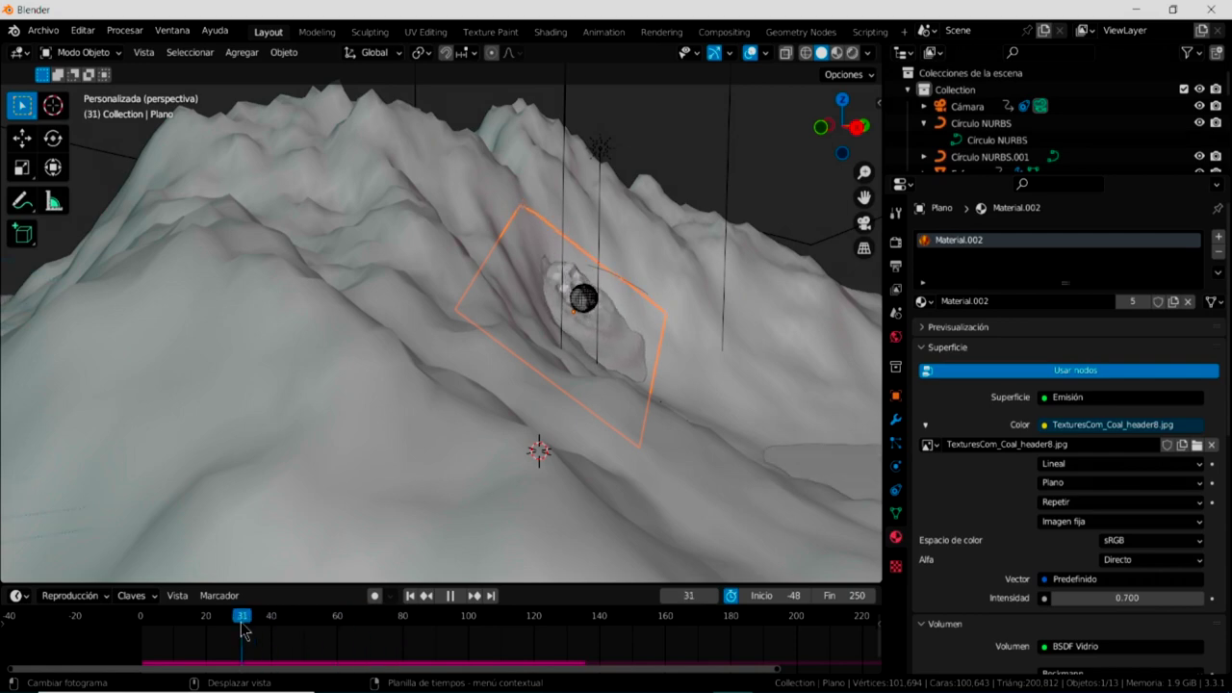
{"action": "key", "text": "space"}
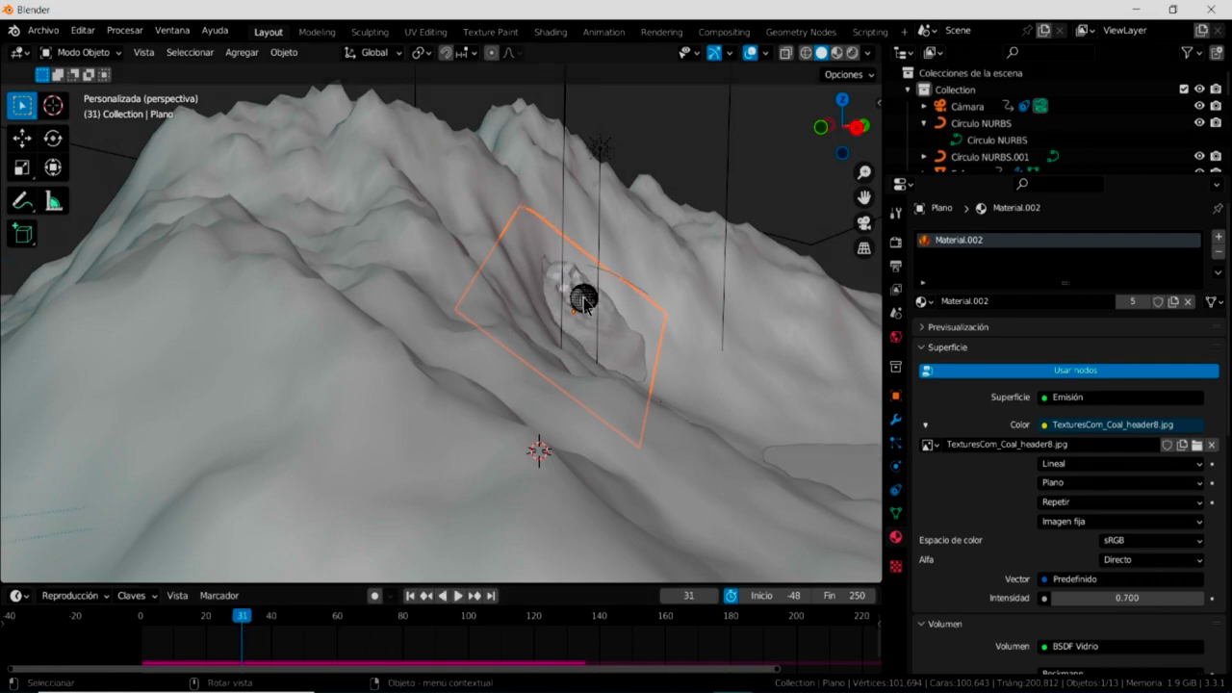
Select the small sphere in the crater and scrub its animation back to frame 50.
{"action": "left_click", "coordinate": [584, 300]}
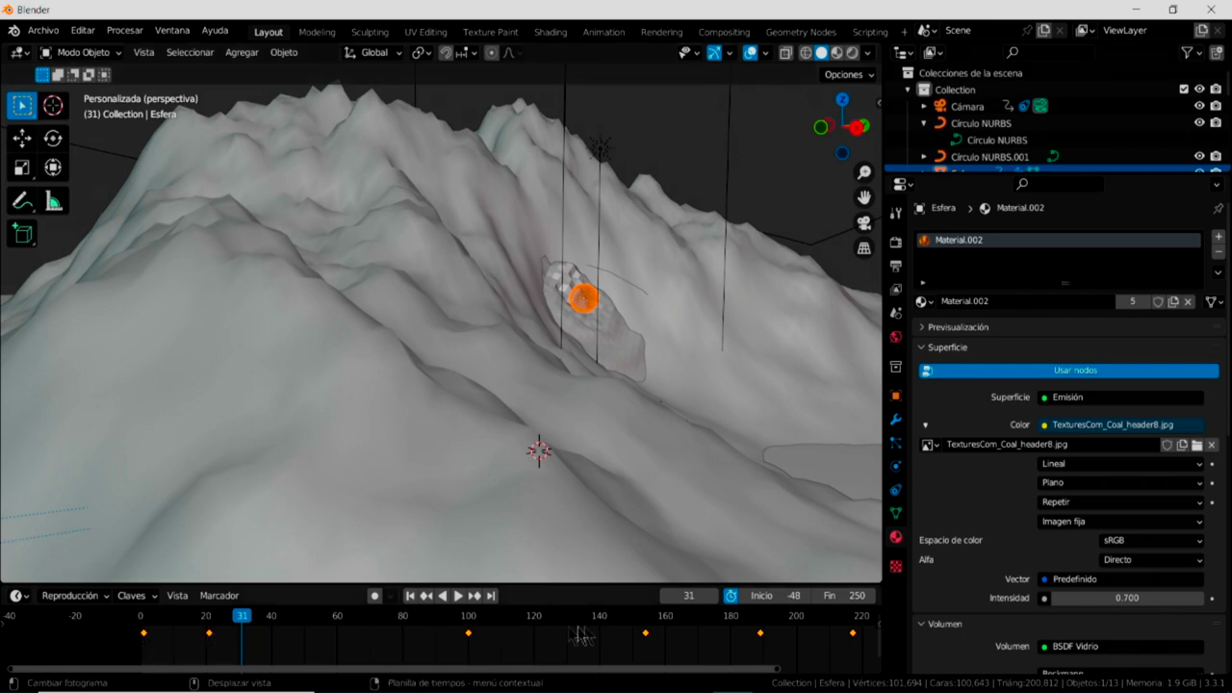
{"action": "left_click_drag", "start_coordinate": [243, 625], "coordinate": [148, 627]}
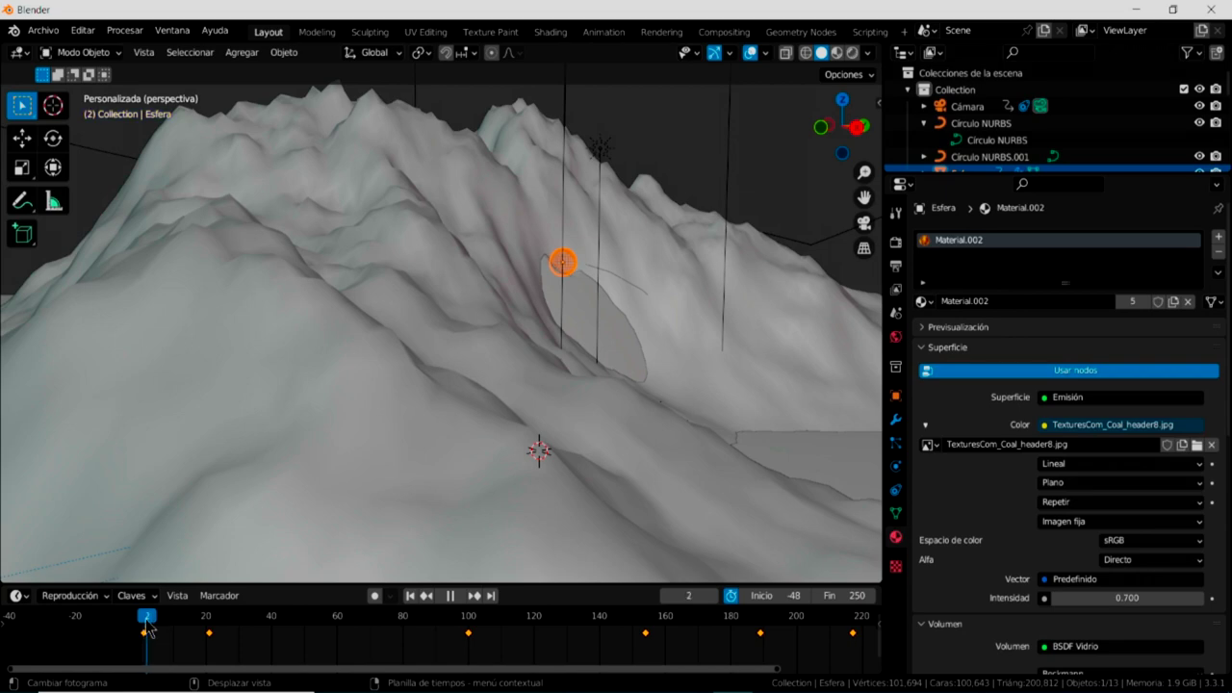
{"action": "left_click_drag", "start_coordinate": [147, 627], "coordinate": [470, 633]}
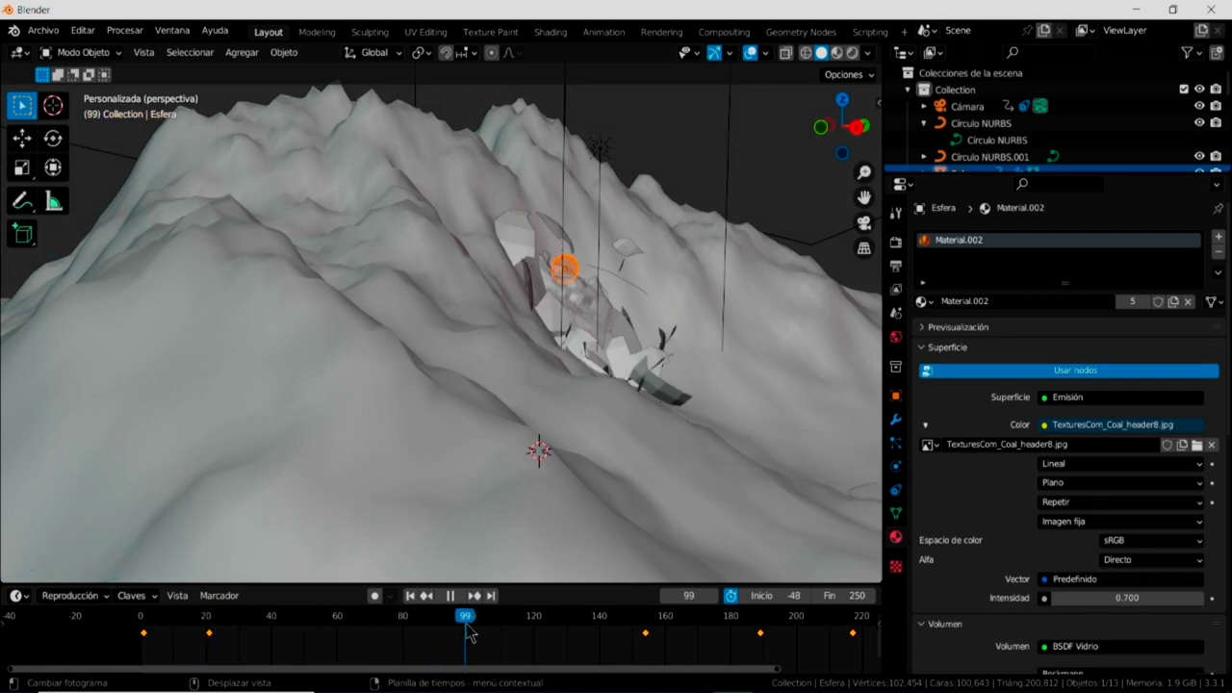
{"action": "mouse_move", "coordinate": [471, 633]}
{"action": "left_mouse_down"}
{"action": "mouse_move", "coordinate": [658, 646]}
{"action": "mouse_move", "coordinate": [510, 645]}
{"action": "left_mouse_up"}
{"action": "left_click_drag", "start_coordinate": [396, 645], "coordinate": [304, 645]}
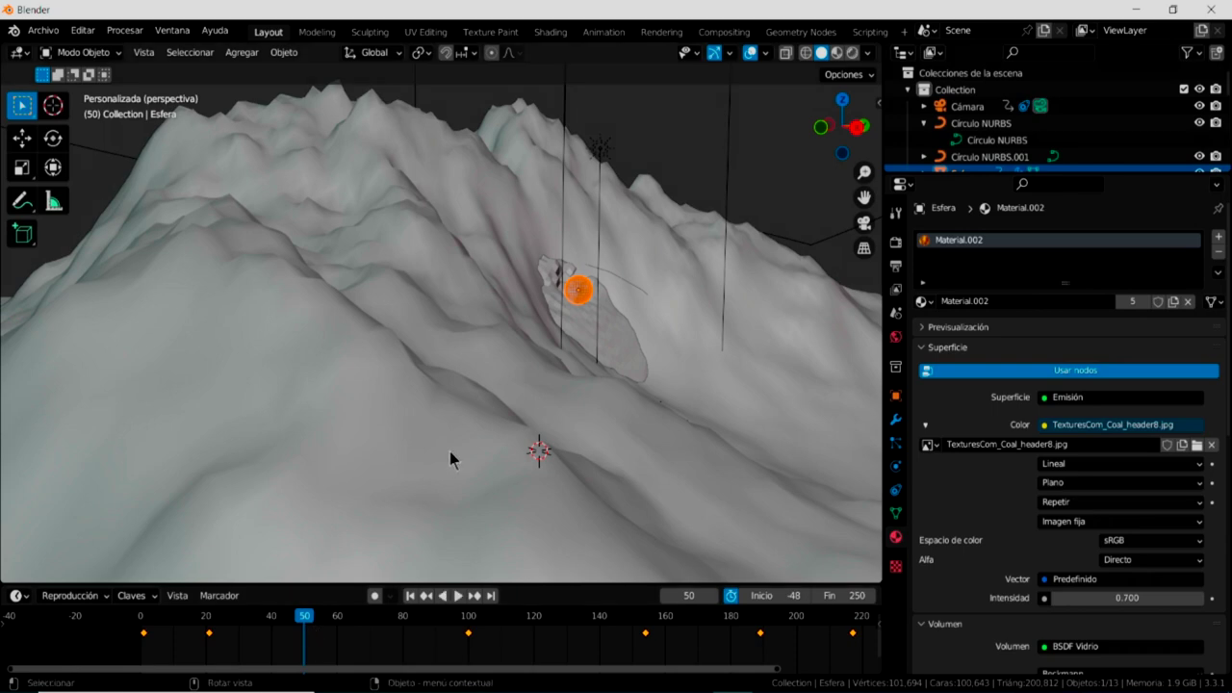
{"action": "scroll", "coordinate": [453, 449], "scroll_direction": "down", "scroll_amount": 1}
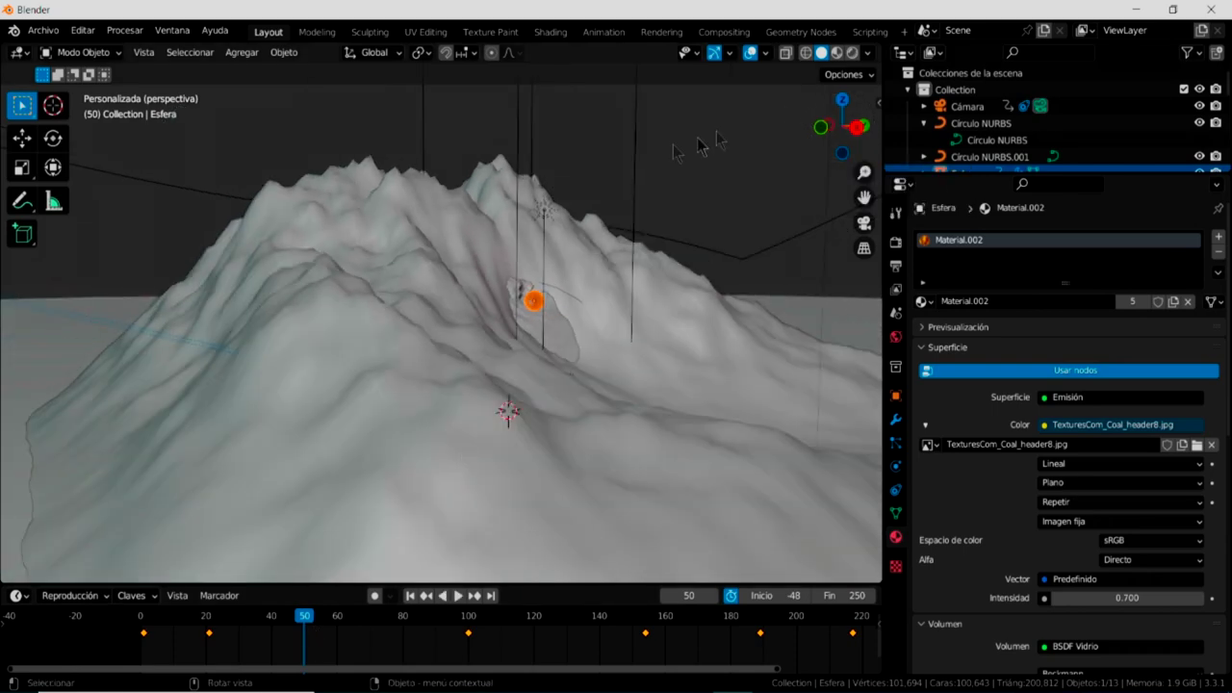
{"action": "left_click", "coordinate": [837, 54]}
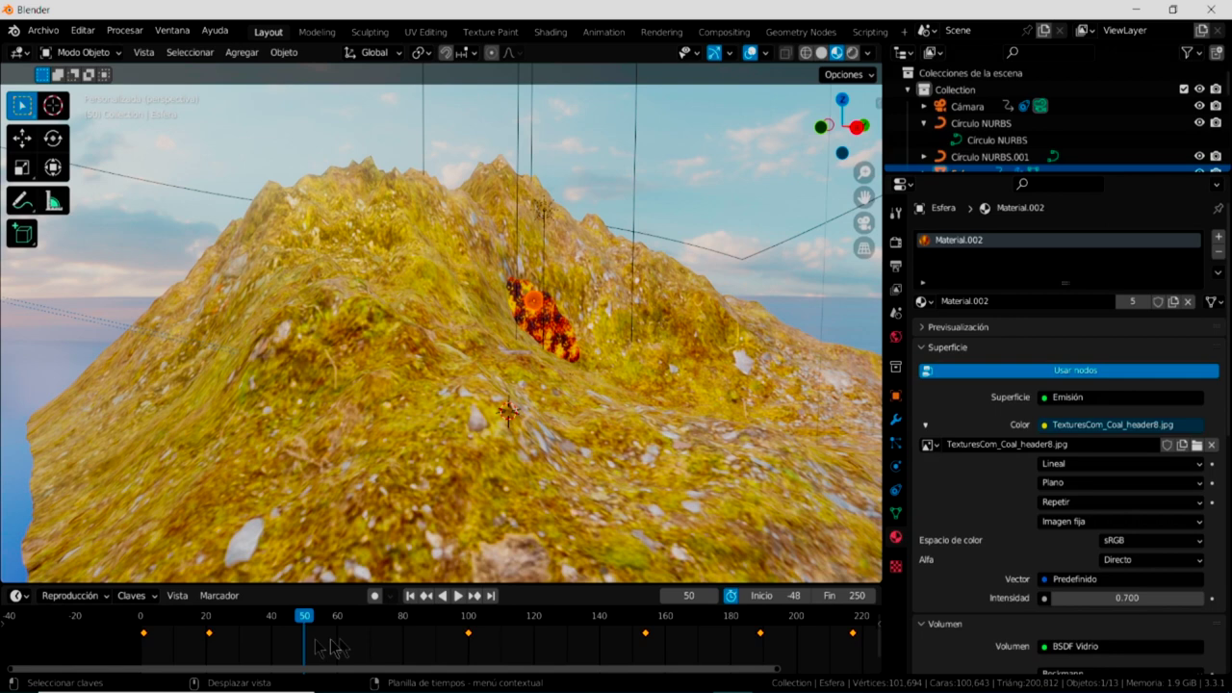
Play the animation in Material Preview and stop it back at frame 0.
{"action": "key", "text": "shift+ctrl+space"}
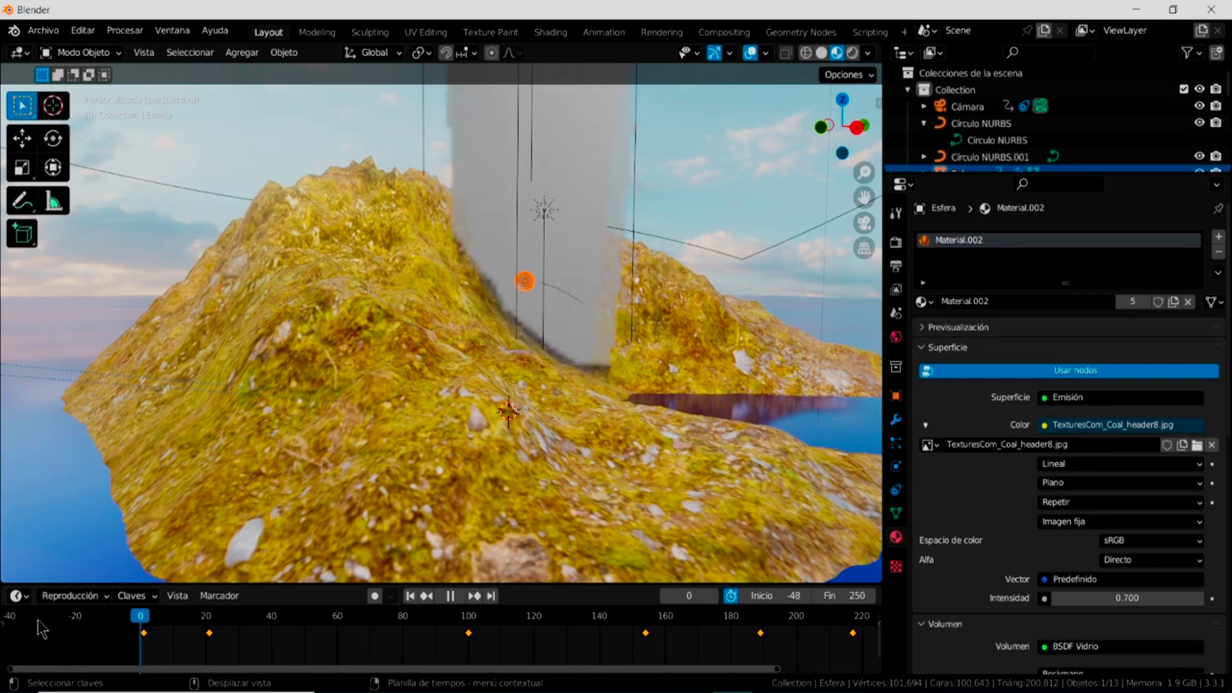
{"action": "key", "text": "space"}
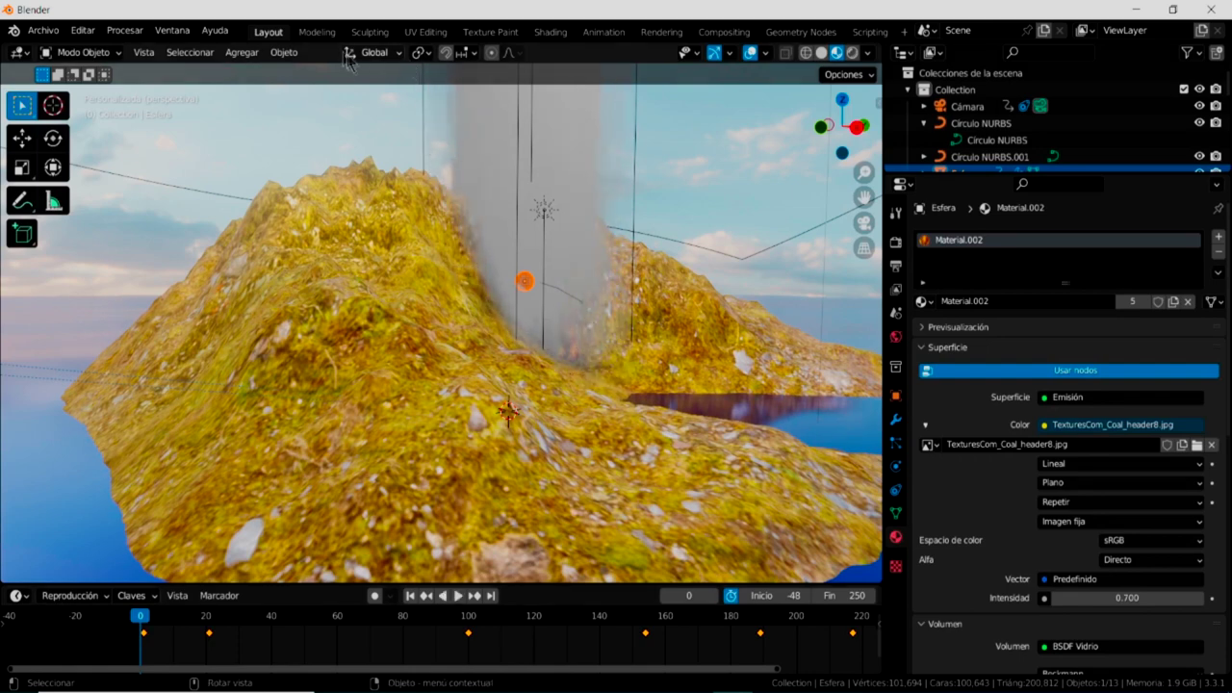
{"action": "left_click", "coordinate": [249, 52]}
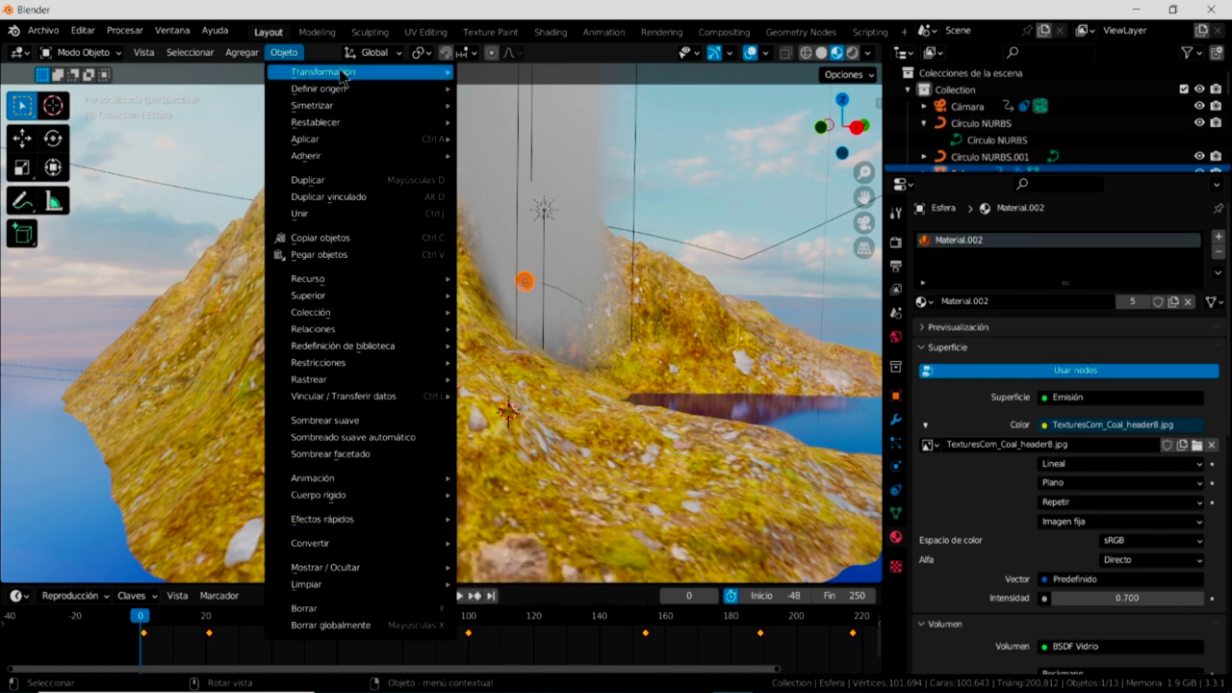
{"action": "left_click", "coordinate": [242, 53]}
{"action": "mouse_move", "coordinate": [284, 71]}
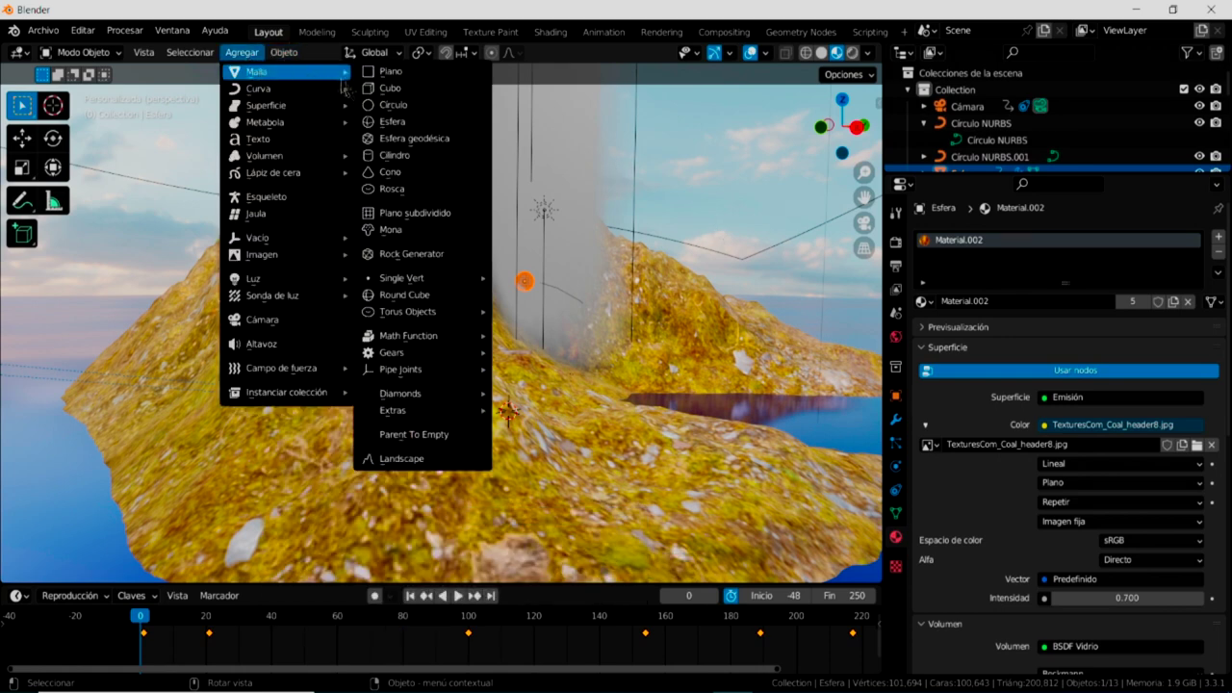
Add a UV sphere, Esfera.002, and move it 2.7057 m along −Y and up onto the slope.
{"action": "left_click", "coordinate": [393, 123]}
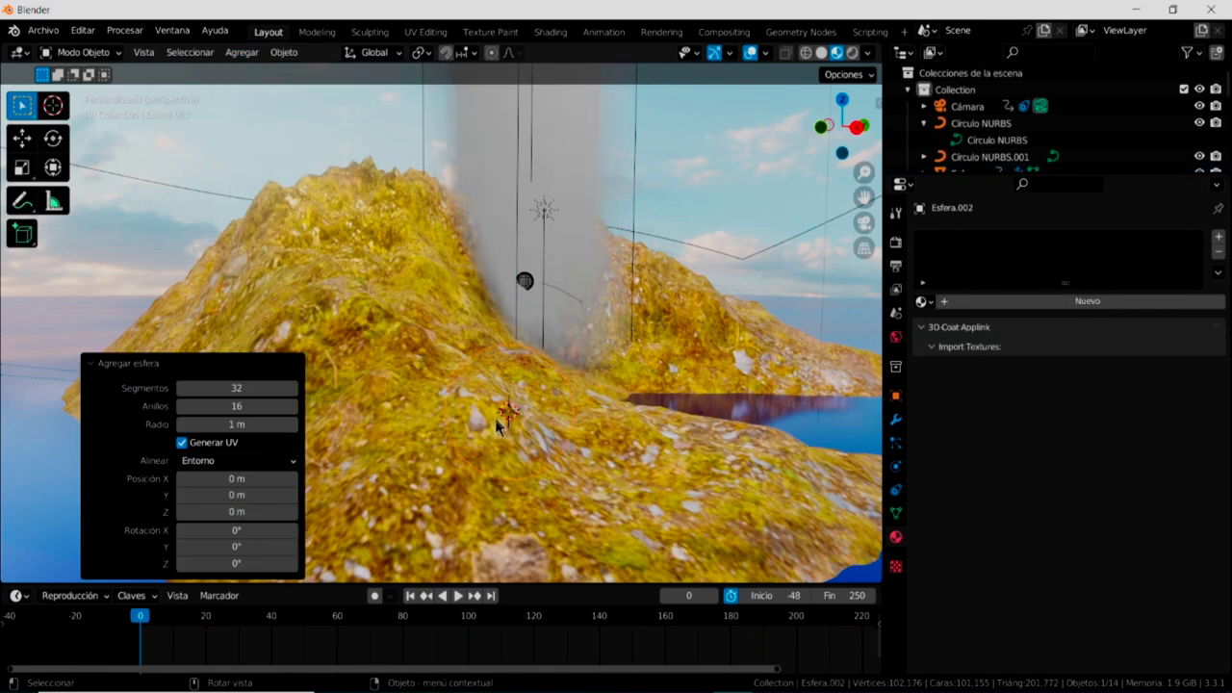
{"action": "left_click", "coordinate": [24, 143]}
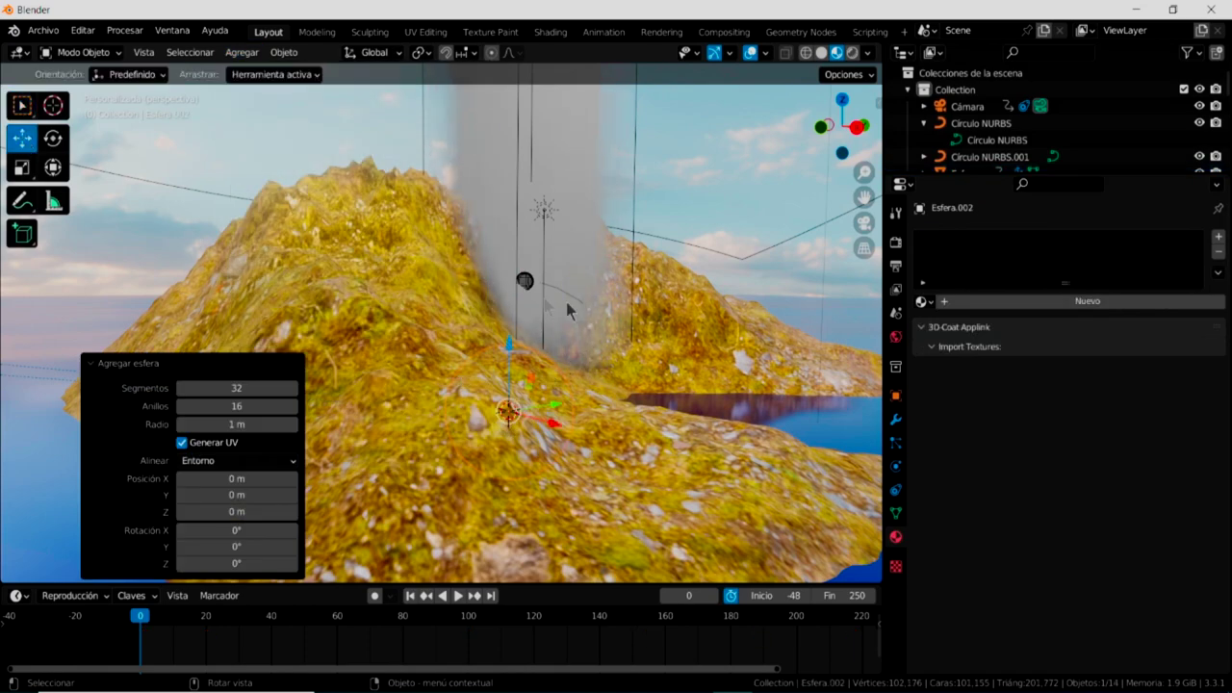
{"action": "left_click_drag", "start_coordinate": [505, 341], "coordinate": [484, 227]}
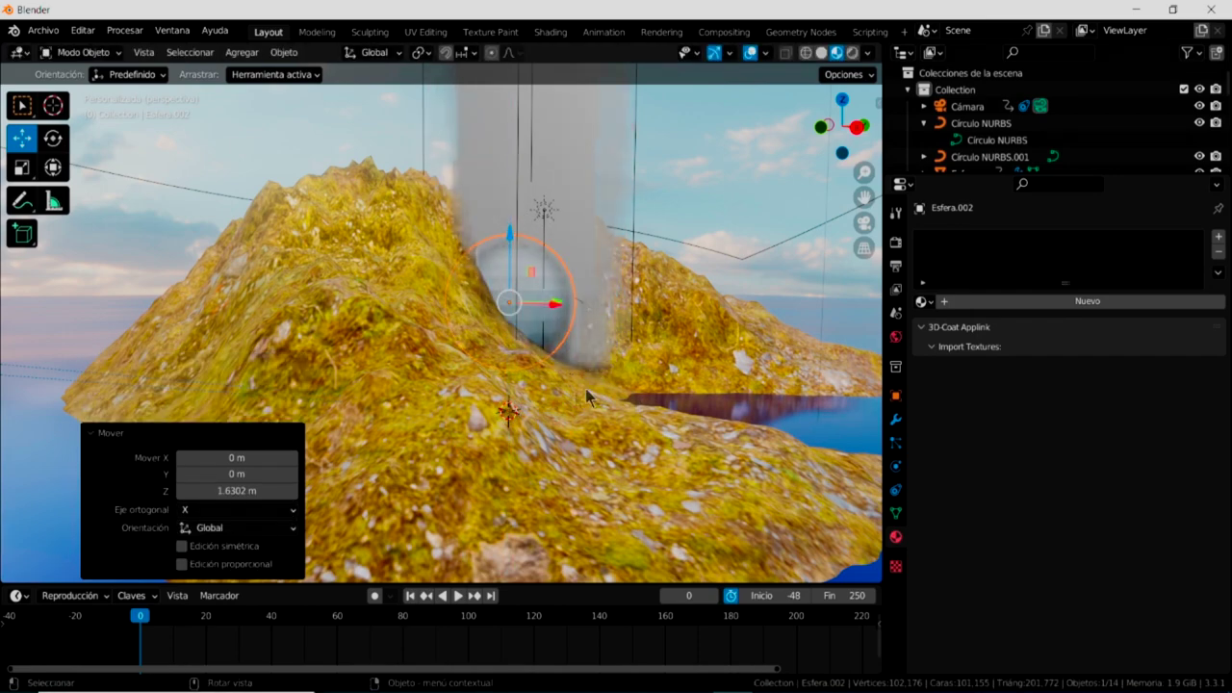
{"action": "middle_click_drag", "start_coordinate": [484, 227], "coordinate": [552, 325]}
{"action": "mouse_move", "coordinate": [556, 308]}
{"action": "left_mouse_down"}
{"action": "mouse_move", "coordinate": [438, 308]}
{"action": "mouse_move", "coordinate": [370, 384]}
{"action": "left_mouse_up"}
{"action": "mouse_move", "coordinate": [370, 384]}
{"action": "middle_mouse_down"}
{"action": "mouse_move", "coordinate": [472, 429]}
{"action": "mouse_move", "coordinate": [397, 292]}
{"action": "middle_mouse_up"}
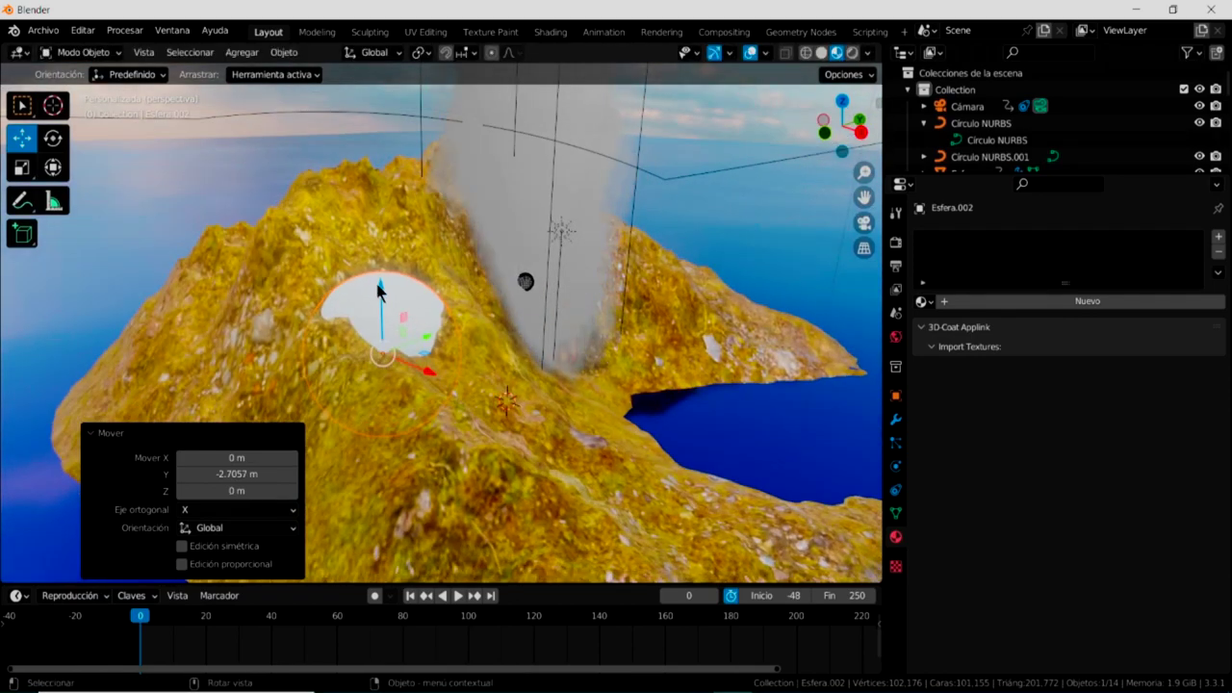
{"action": "left_click_drag", "start_coordinate": [380, 275], "coordinate": [380, 203]}
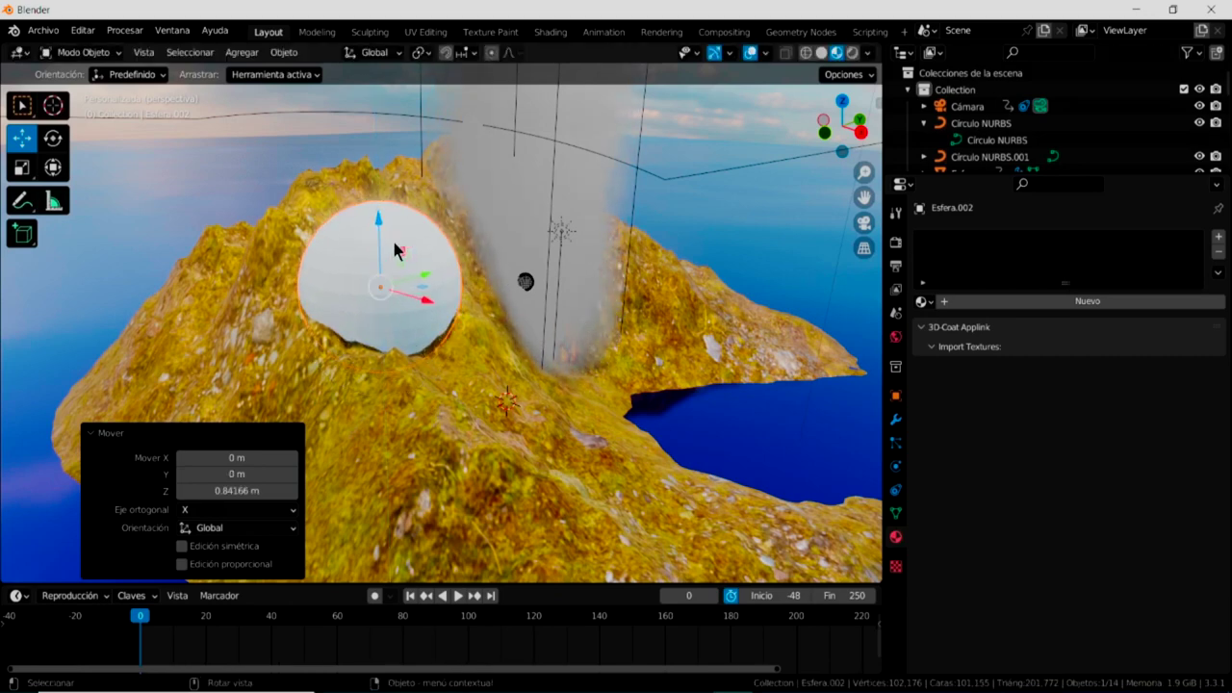
{"action": "left_click", "coordinate": [381, 308]}
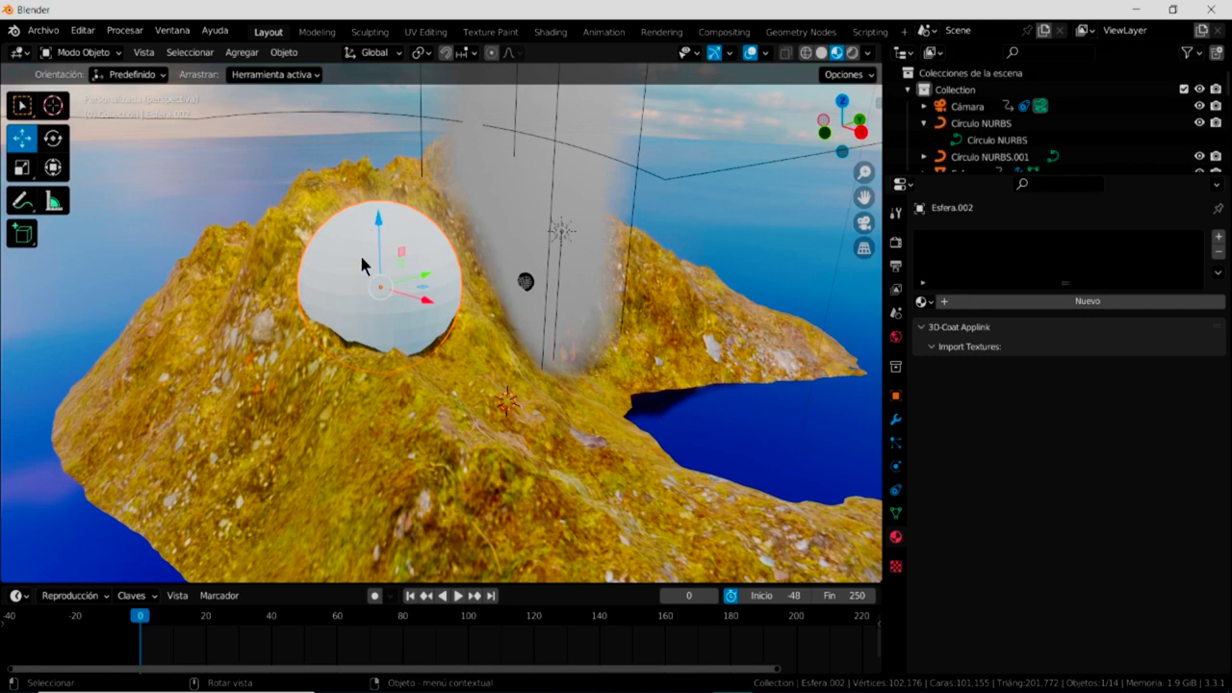
{"action": "left_click", "coordinate": [284, 52]}
{"action": "mouse_move", "coordinate": [323, 519]}
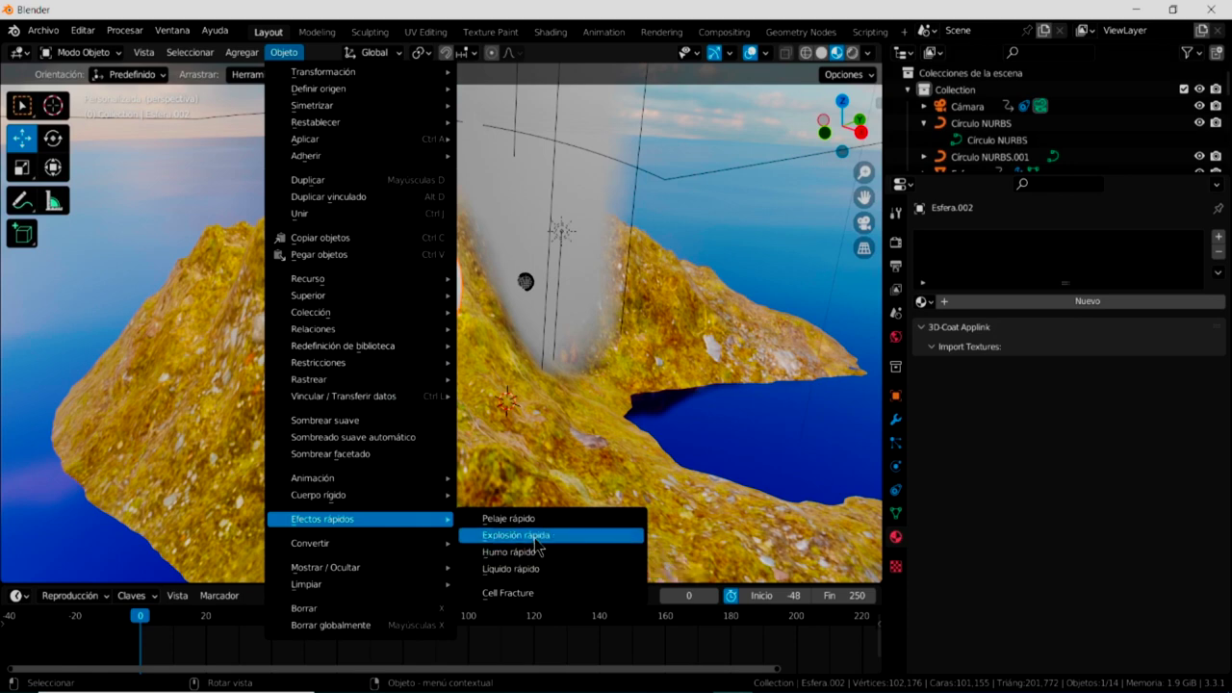
Give the sphere a Quick Explode of 100 fading pieces and play it back.
{"action": "left_click", "coordinate": [532, 541]}
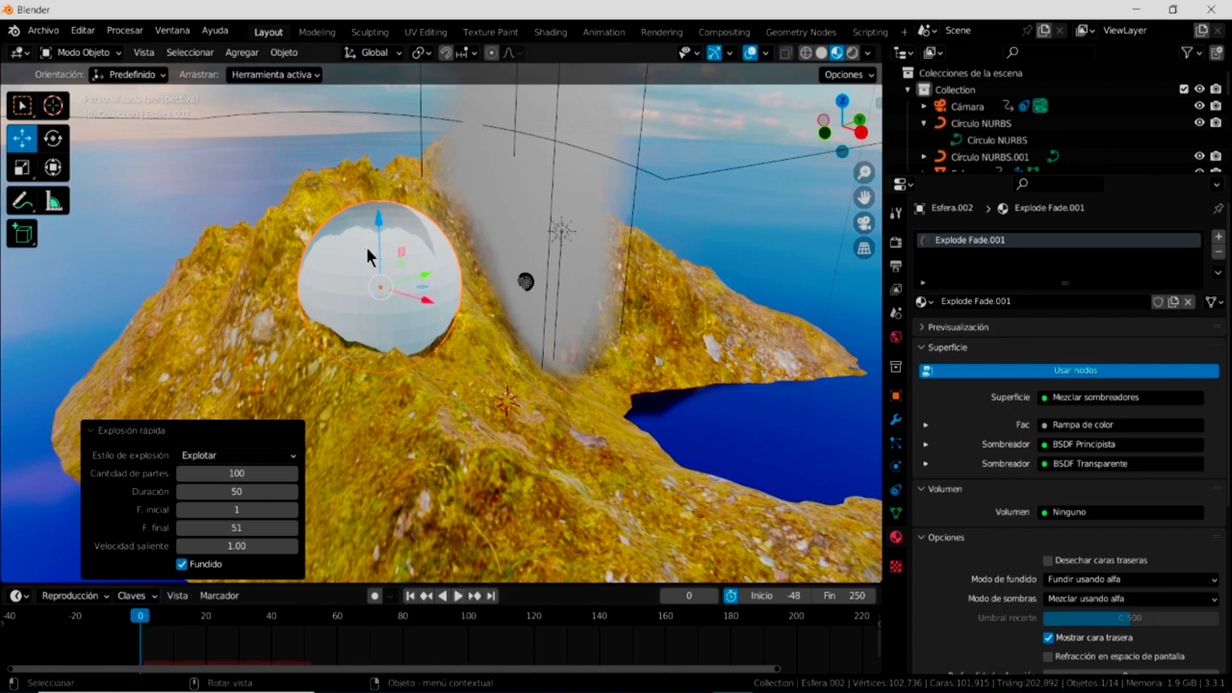
{"action": "left_click", "coordinate": [459, 598]}
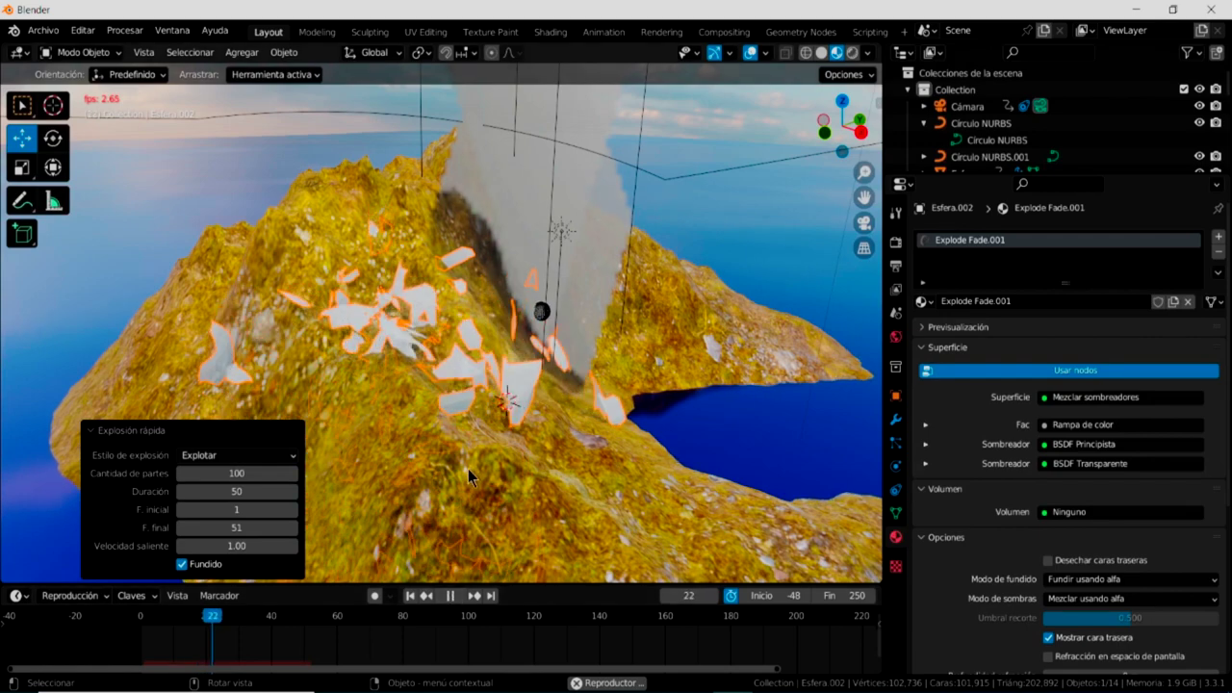
Follow the flying fragments around the mountain, stop playback, and widen the 3D viewport.
{"action": "middle_click_drag", "start_coordinate": [454, 449], "coordinate": [438, 433]}
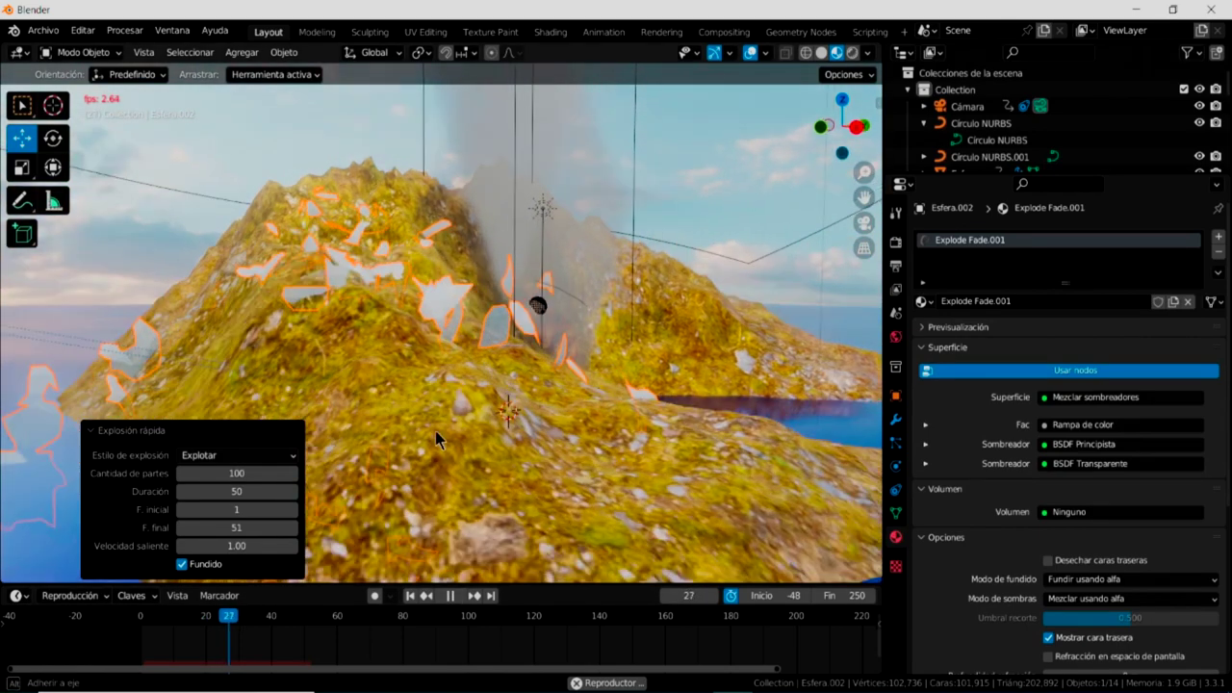
{"action": "middle_click_drag", "start_coordinate": [441, 433], "coordinate": [461, 451]}
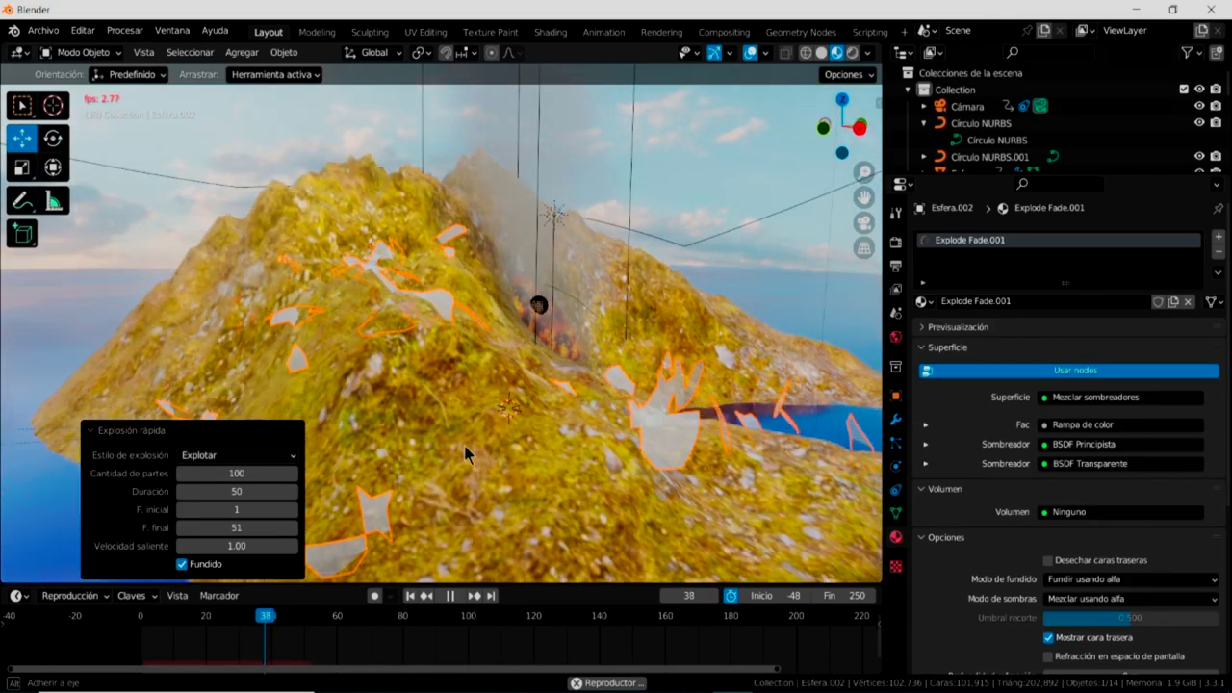
{"action": "mouse_move", "coordinate": [476, 452]}
{"action": "middle_mouse_down"}
{"action": "mouse_move", "coordinate": [462, 539]}
{"action": "mouse_move", "coordinate": [456, 406]}
{"action": "middle_mouse_up"}
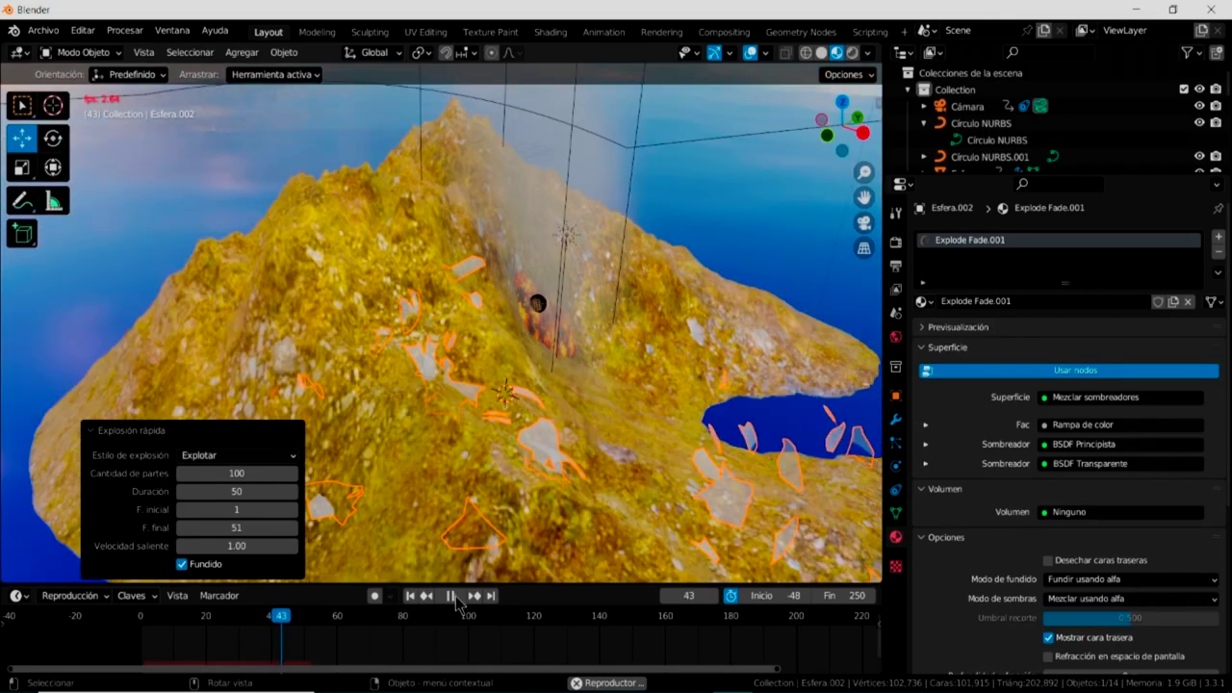
{"action": "key", "text": "space"}
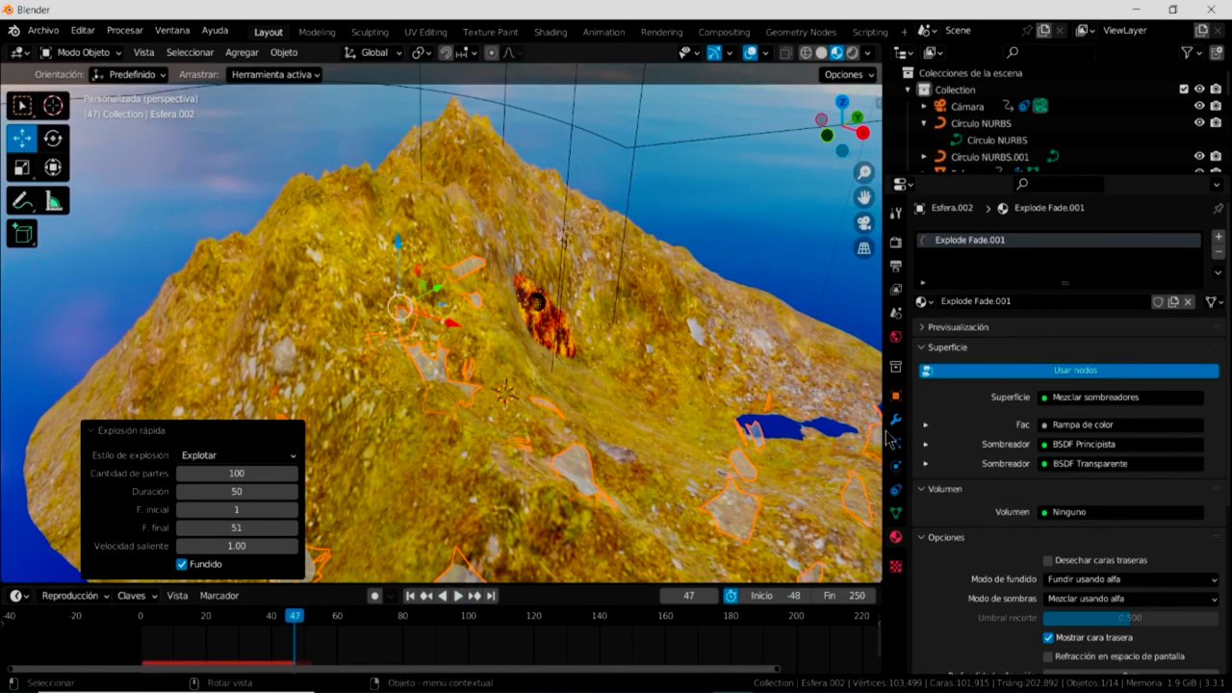
{"action": "left_click_drag", "start_coordinate": [882, 427], "coordinate": [940, 468]}
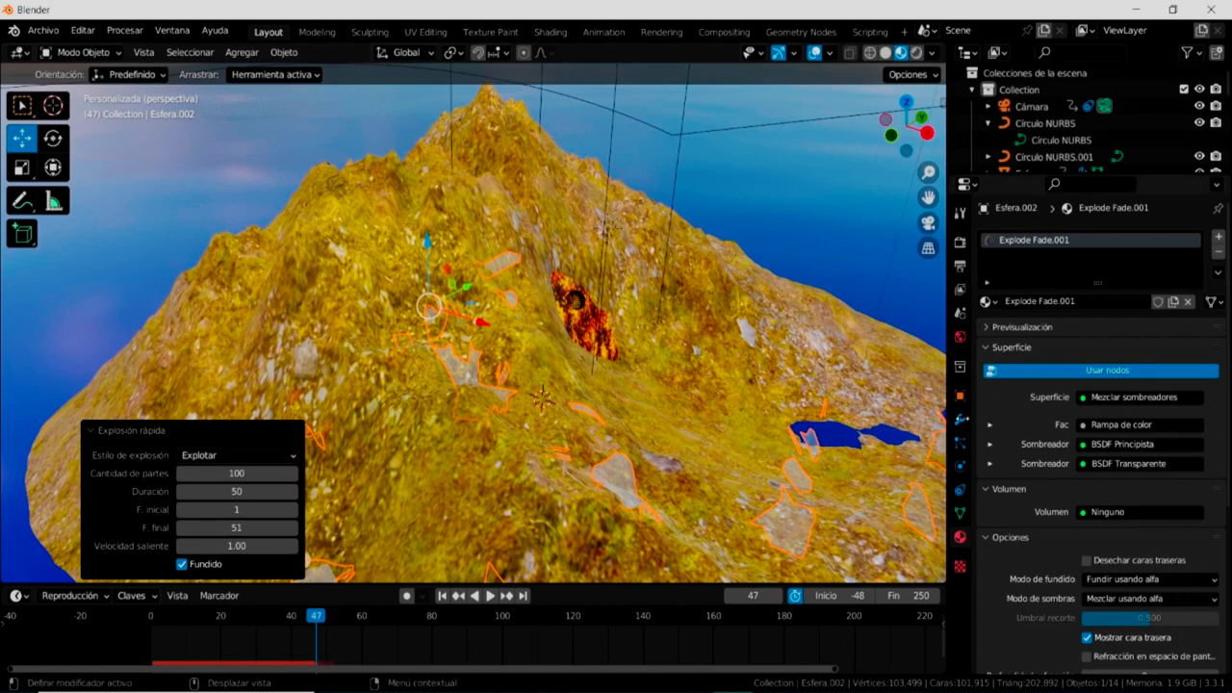
Browse the sphere's Add Modifier list without adding one, then show its Physics options.
{"action": "left_click", "coordinate": [961, 424]}
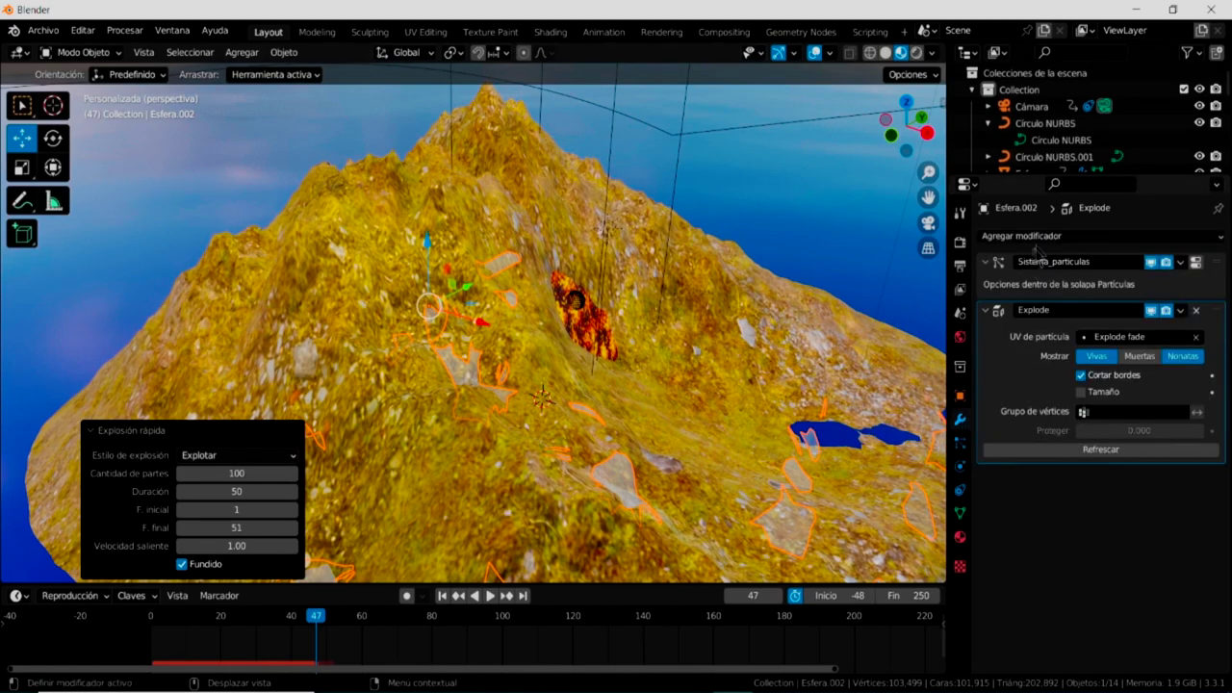
{"action": "left_click", "coordinate": [1043, 238]}
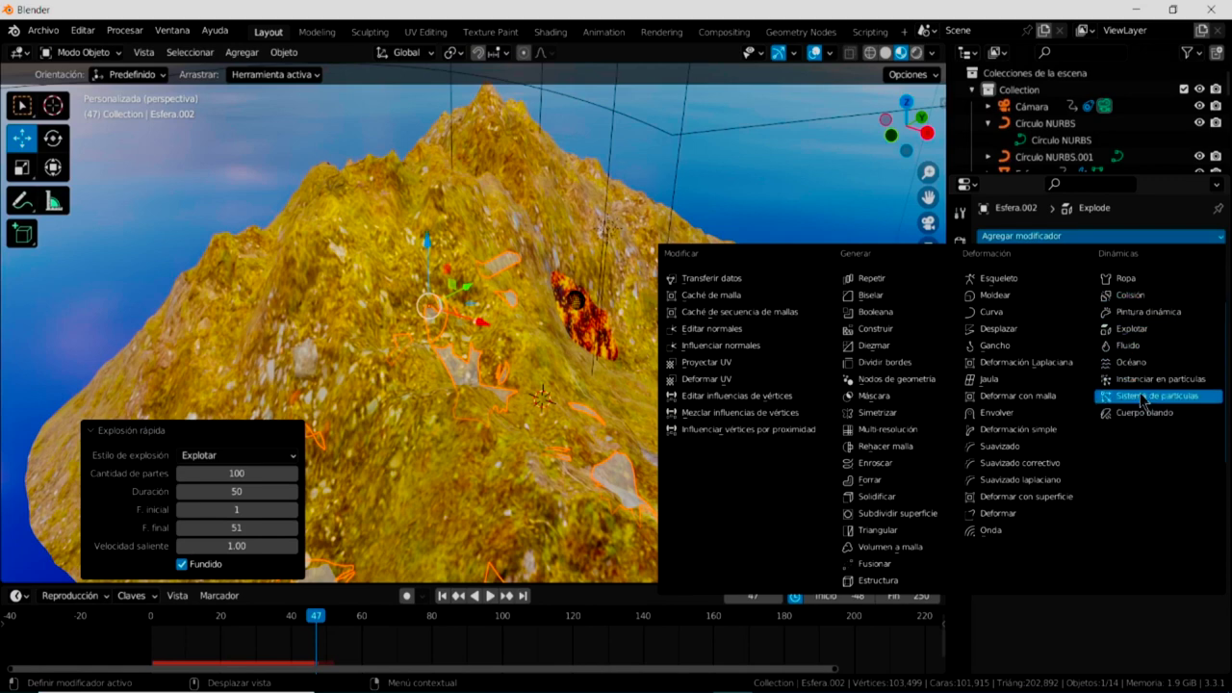
{"action": "left_click", "coordinate": [1131, 297]}
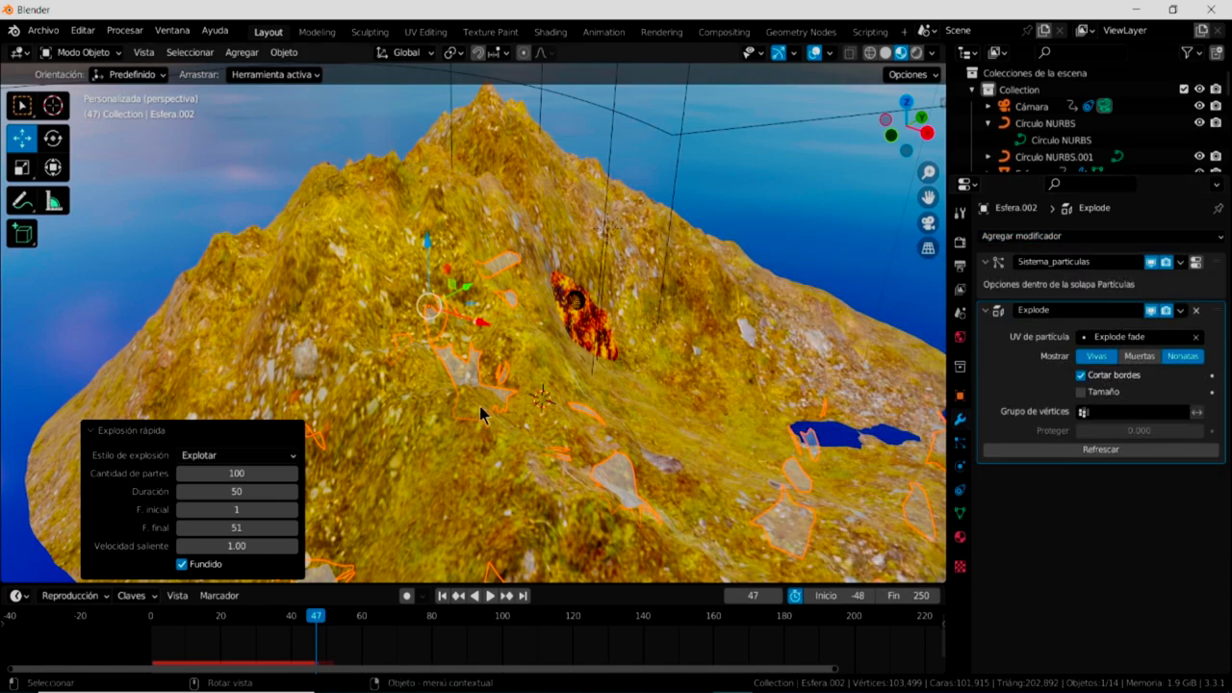
{"action": "left_click", "coordinate": [960, 491]}
{"action": "left_click", "coordinate": [961, 467]}
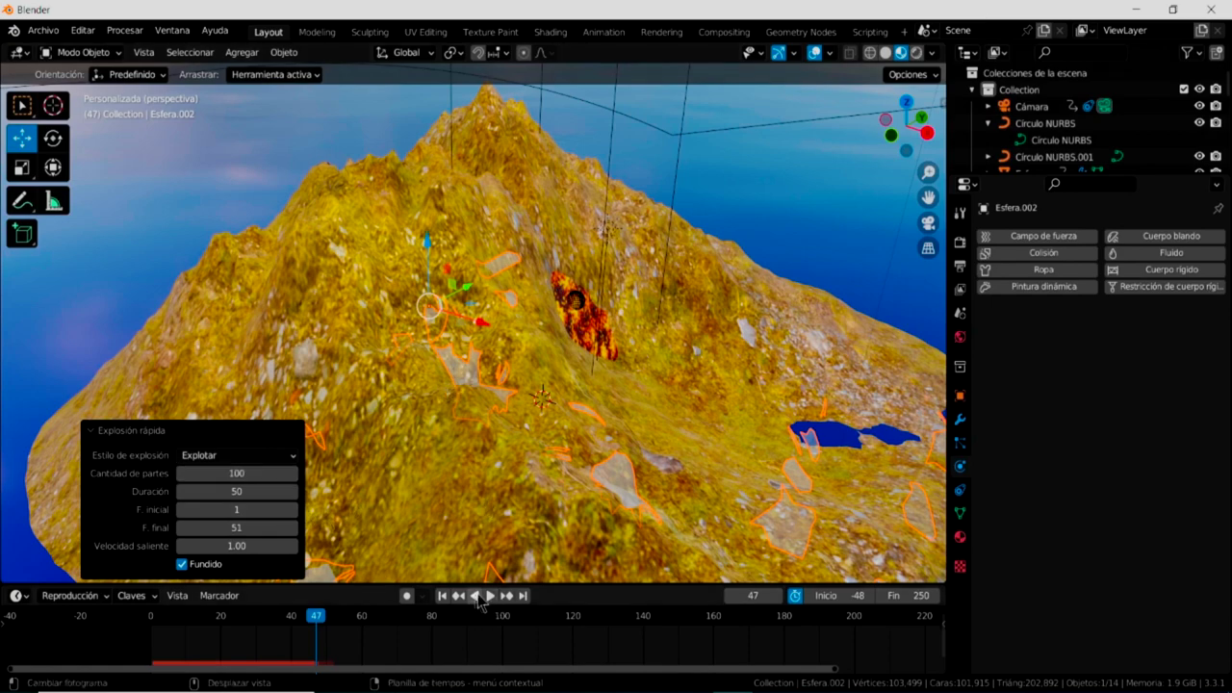
Preview the explosion forward and in reverse, stop at frame 30, and show the Explode Fade.001 material.
{"action": "left_click_drag", "start_coordinate": [276, 631], "coordinate": [256, 628]}
{"action": "key", "text": "space"}
{"action": "key", "text": "space"}
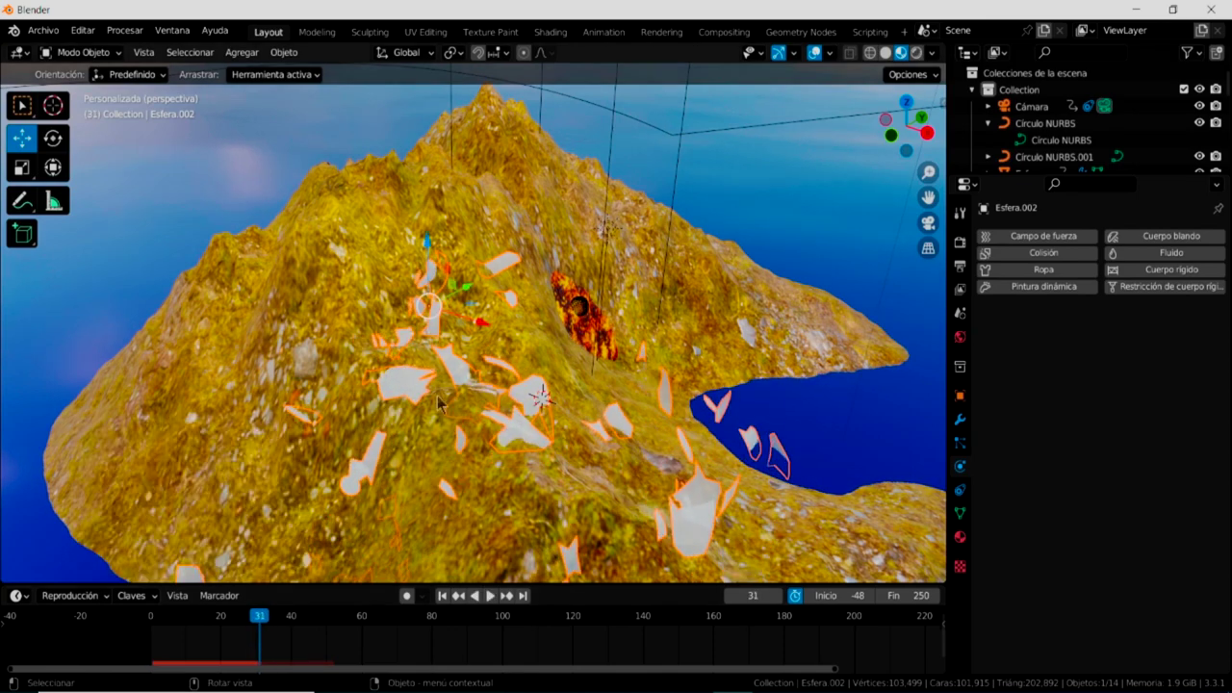
{"action": "mouse_move", "coordinate": [454, 449]}
{"action": "middle_mouse_down"}
{"action": "mouse_move", "coordinate": [423, 411]}
{"action": "mouse_move", "coordinate": [414, 518]}
{"action": "middle_mouse_up"}
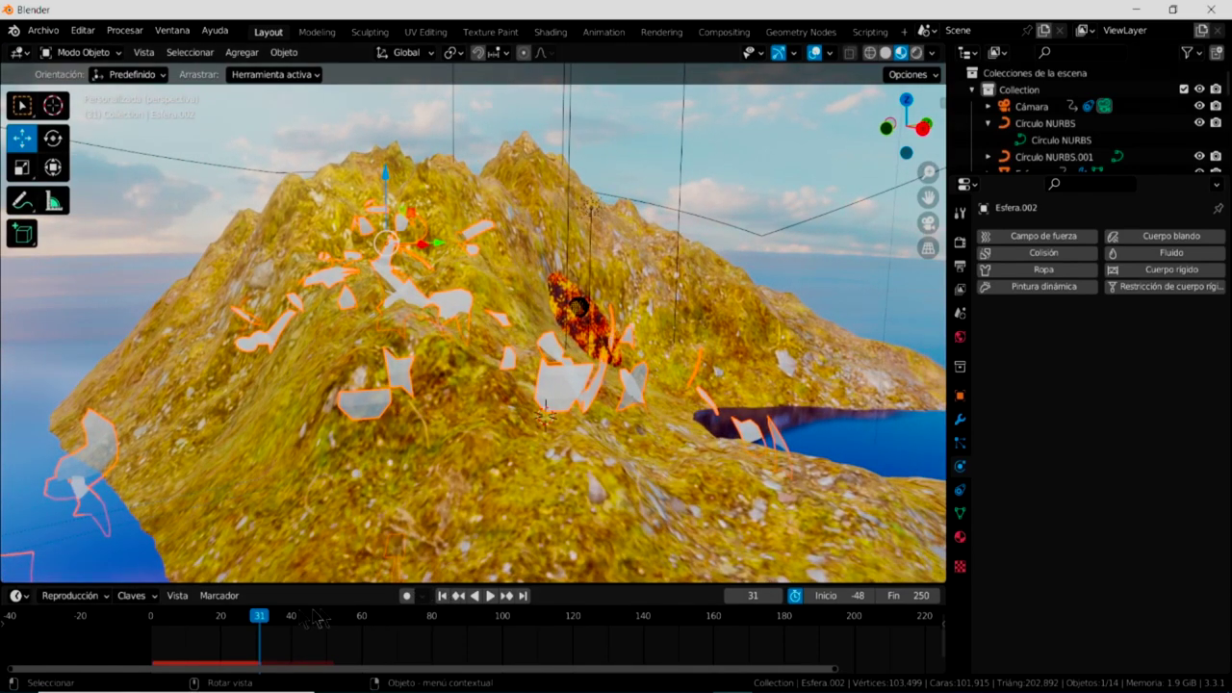
{"action": "key", "text": "ctrl+shift+space"}
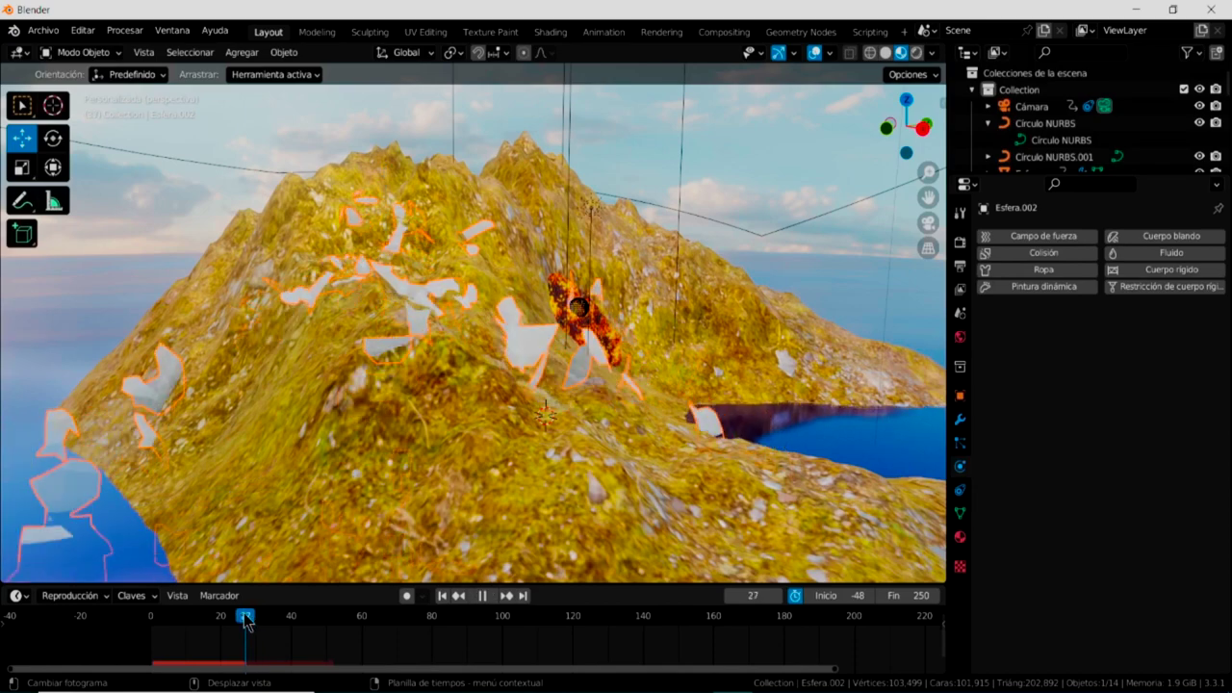
{"action": "left_click", "coordinate": [256, 628]}
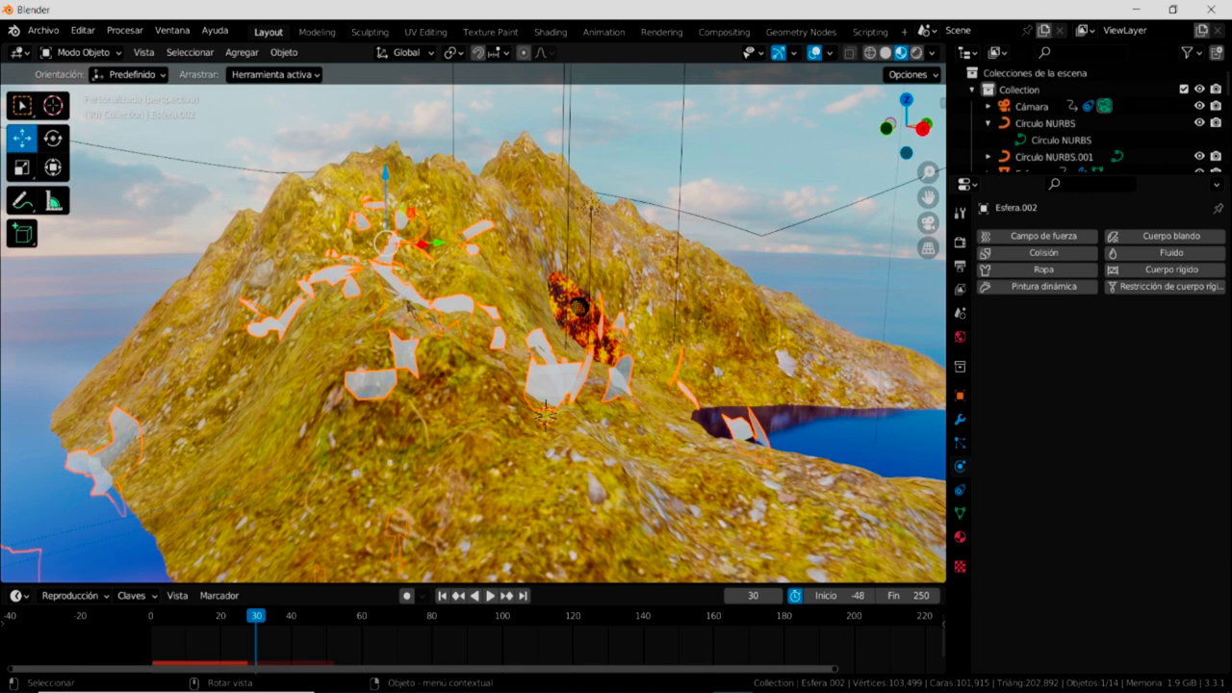
{"action": "left_click", "coordinate": [960, 539]}
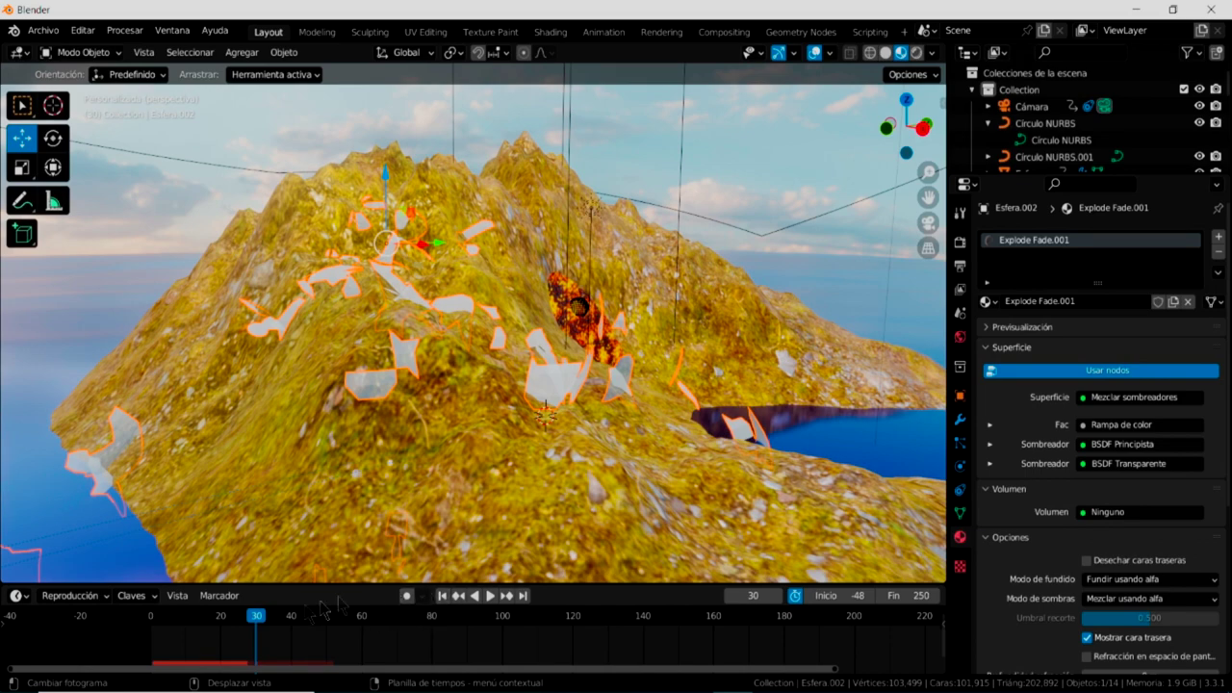
Return the animation to frame 0 and switch the sphere to the yellow refractive Material.004.
{"action": "key", "text": "space"}
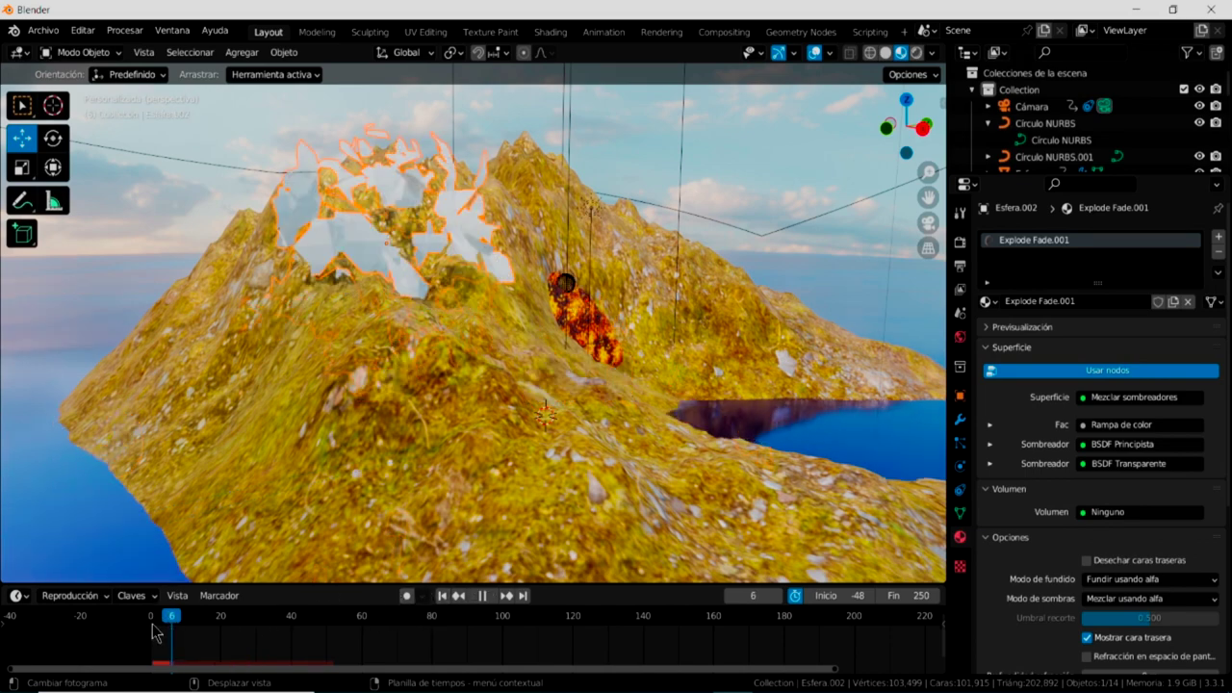
{"action": "left_click", "coordinate": [152, 626]}
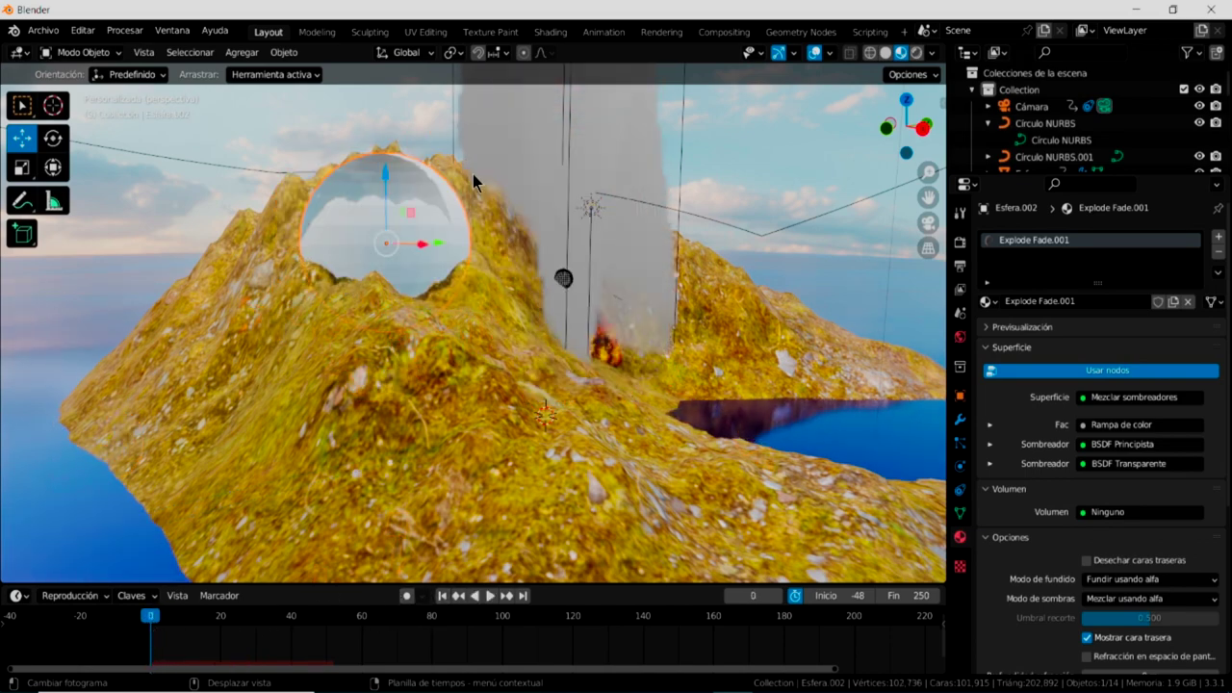
{"action": "key", "text": "Escape"}
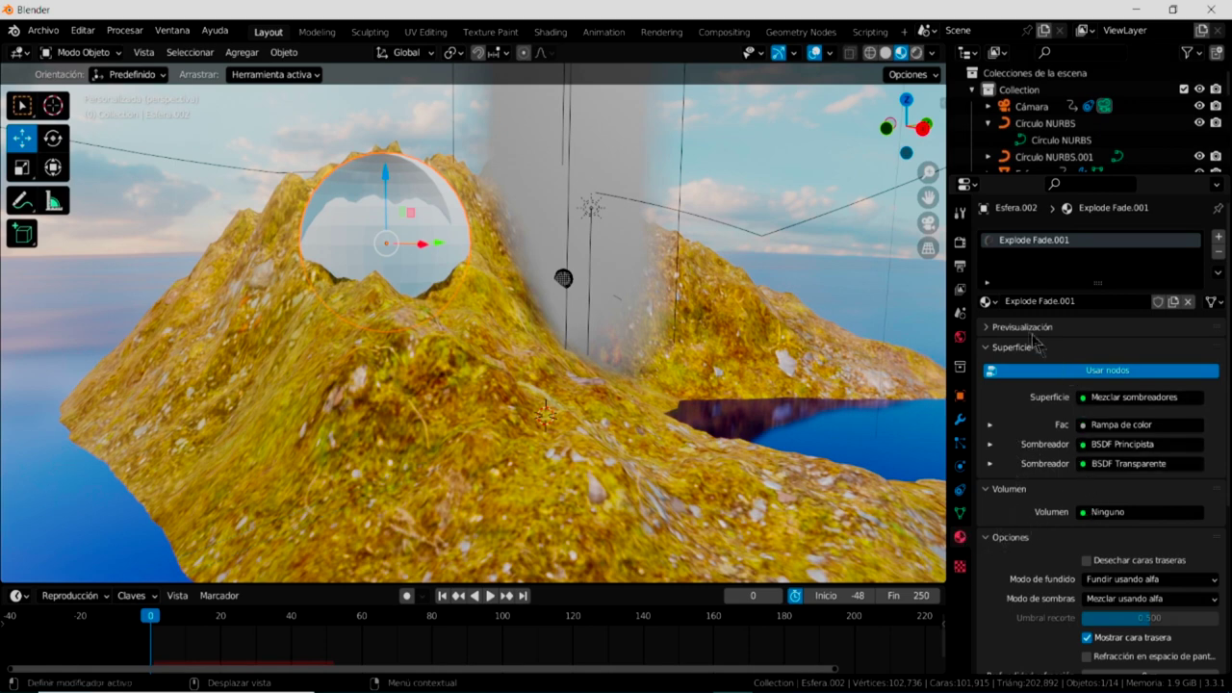
{"action": "left_click", "coordinate": [991, 303]}
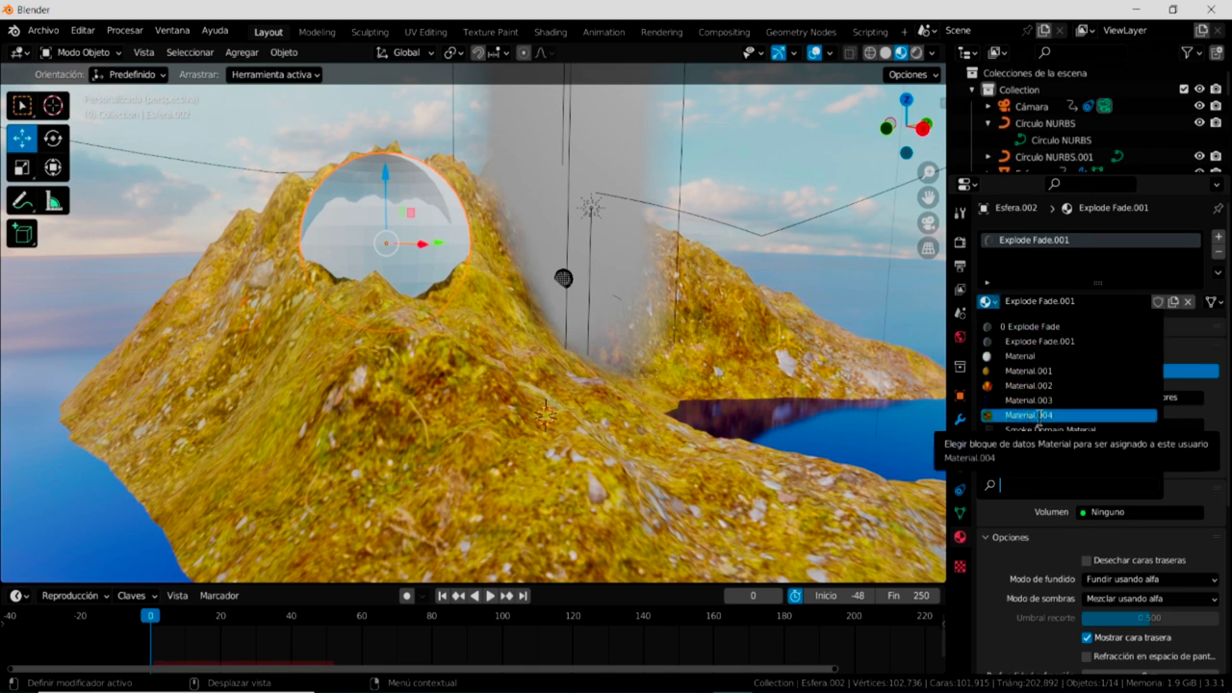
{"action": "left_click", "coordinate": [1040, 418]}
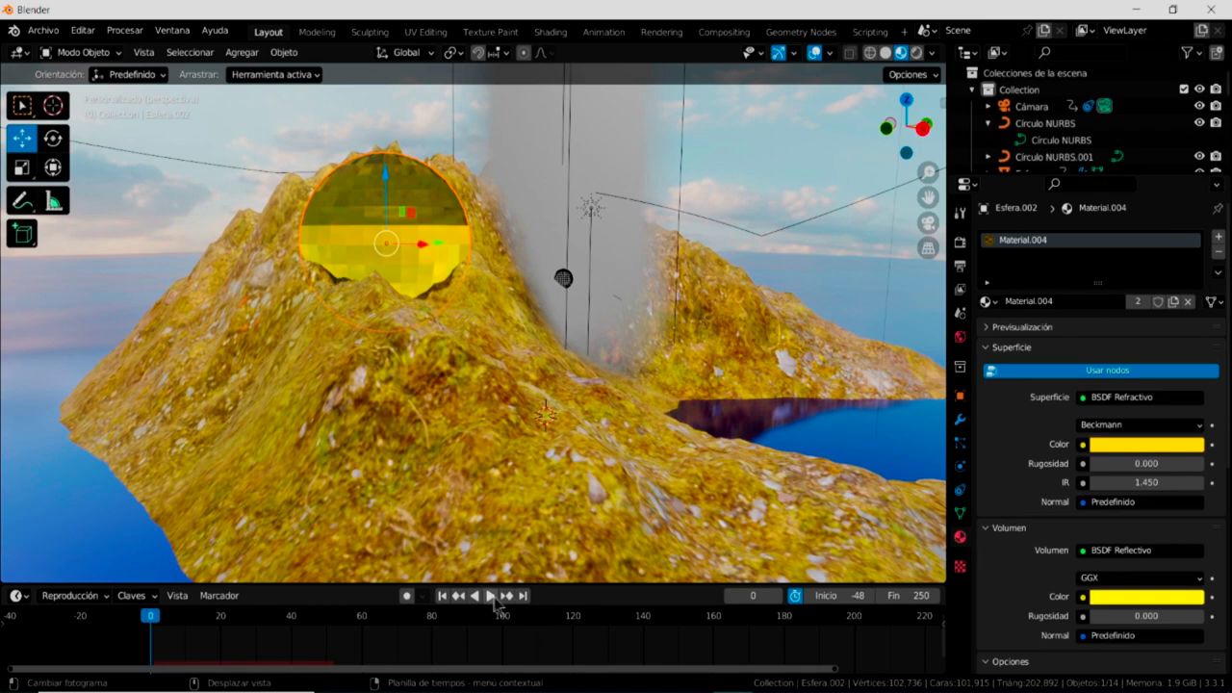
Keyframe Material.004's yellow surface Color at frame 17.
{"action": "left_click", "coordinate": [491, 596]}
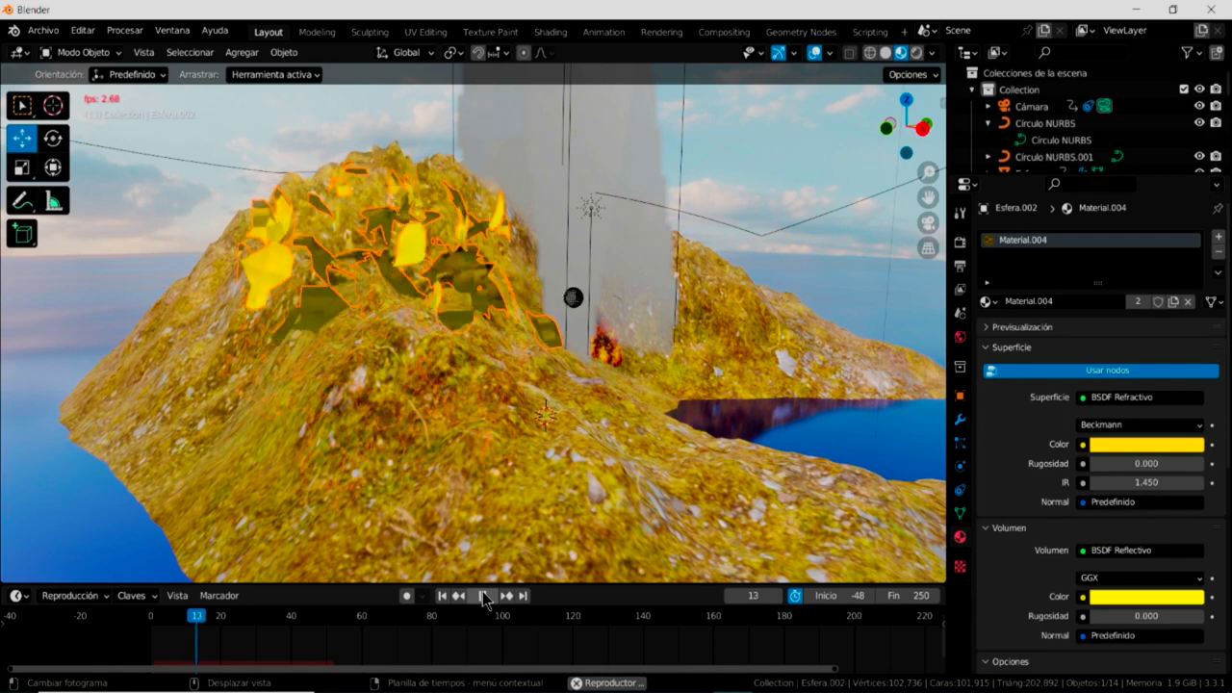
{"action": "left_click", "coordinate": [483, 594]}
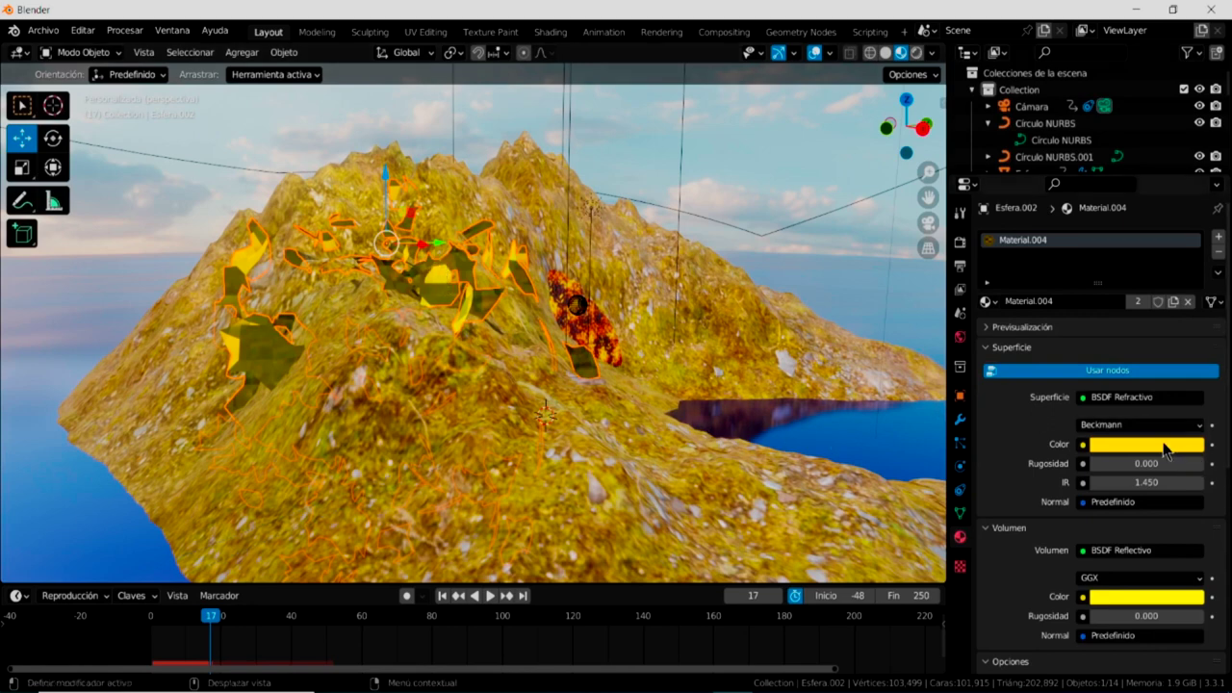
{"action": "left_click", "coordinate": [1213, 445]}
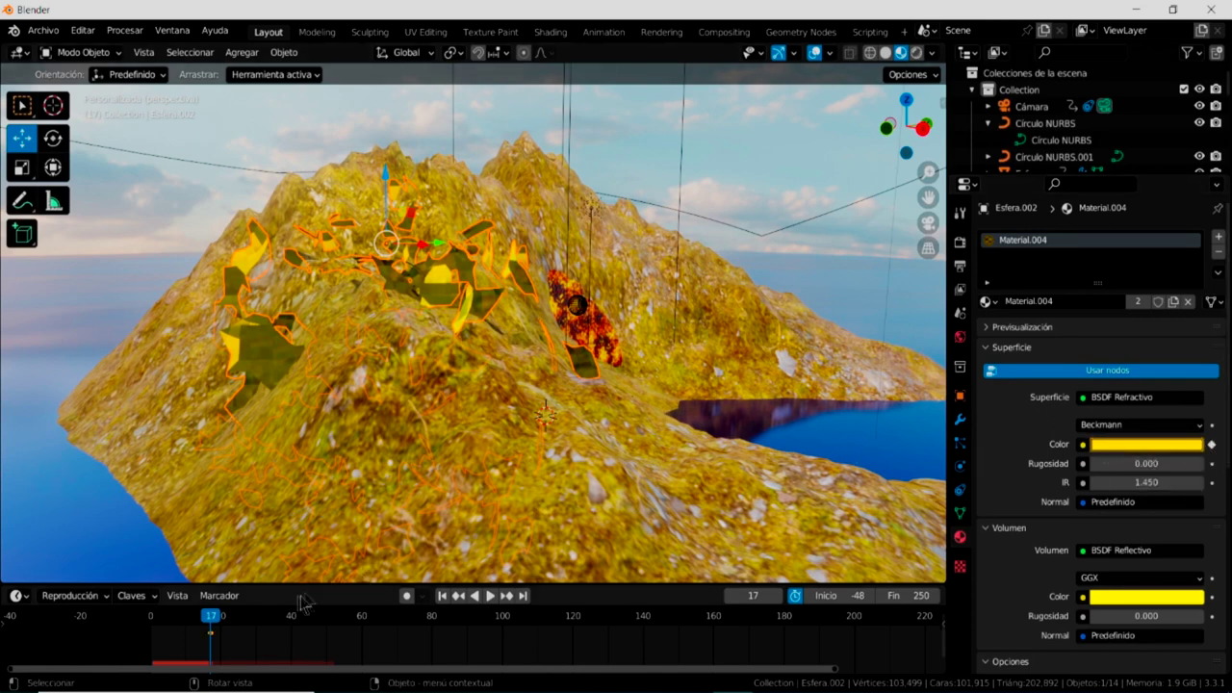
Advance the explosion to frame 25 and bring up the surface Color picker.
{"action": "left_click", "coordinate": [491, 597]}
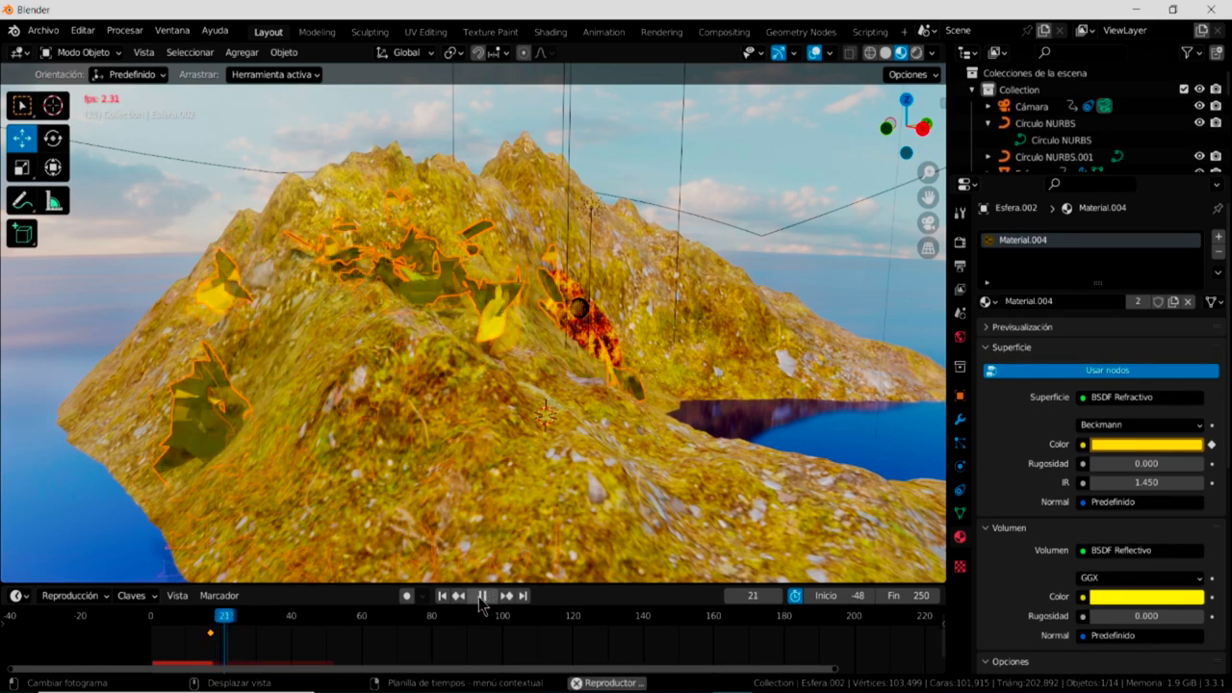
{"action": "left_click", "coordinate": [485, 596]}
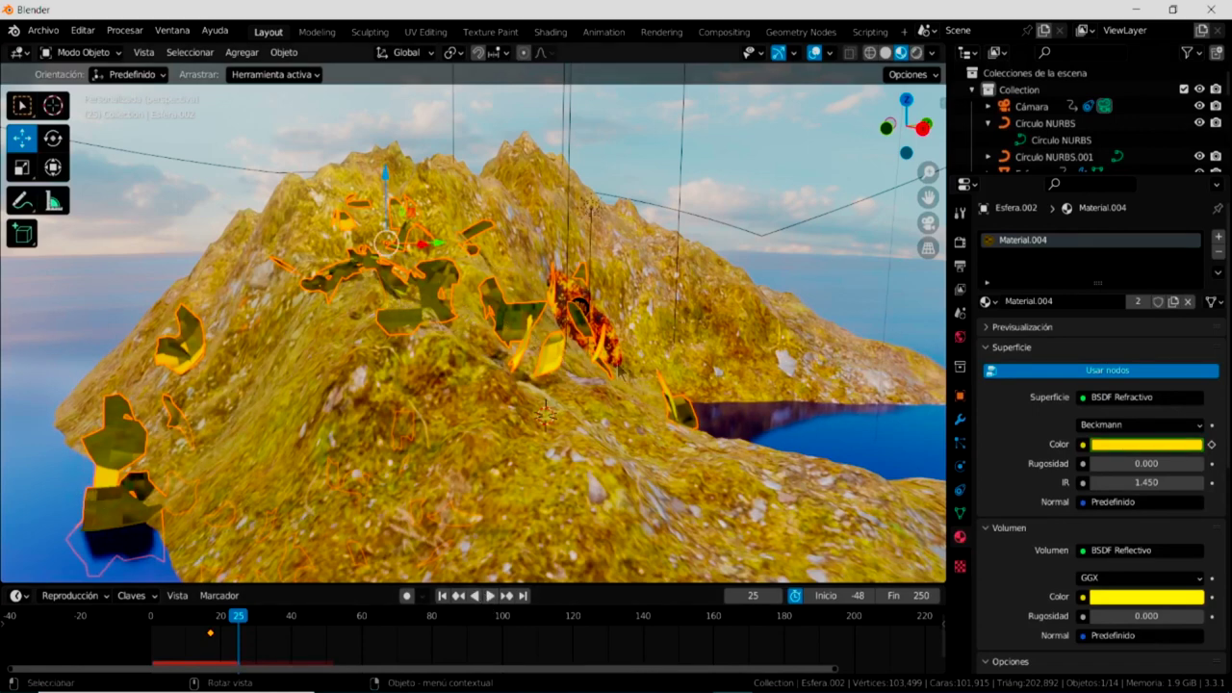
{"action": "left_click", "coordinate": [1159, 446]}
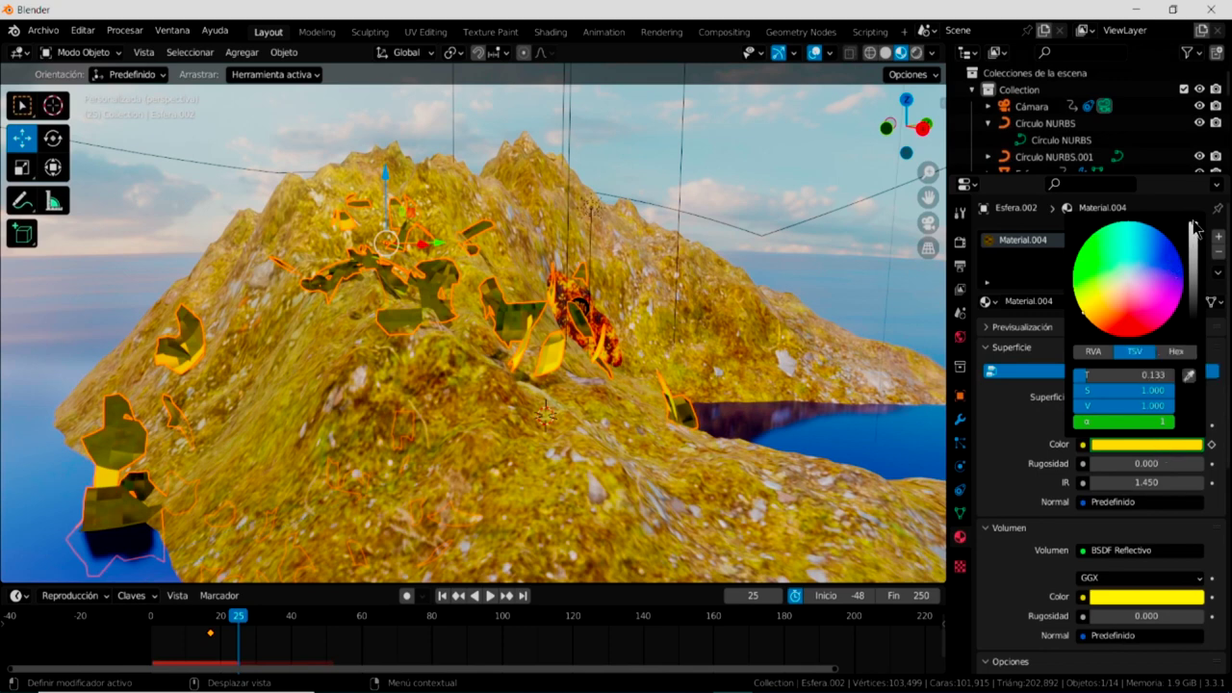
Darken the surface colour, shift it toward orange, and keyframe it at frame 25.
{"action": "mouse_move", "coordinate": [1194, 228]}
{"action": "left_mouse_down"}
{"action": "mouse_move", "coordinate": [1194, 258]}
{"action": "mouse_move", "coordinate": [1134, 307]}
{"action": "left_mouse_up"}
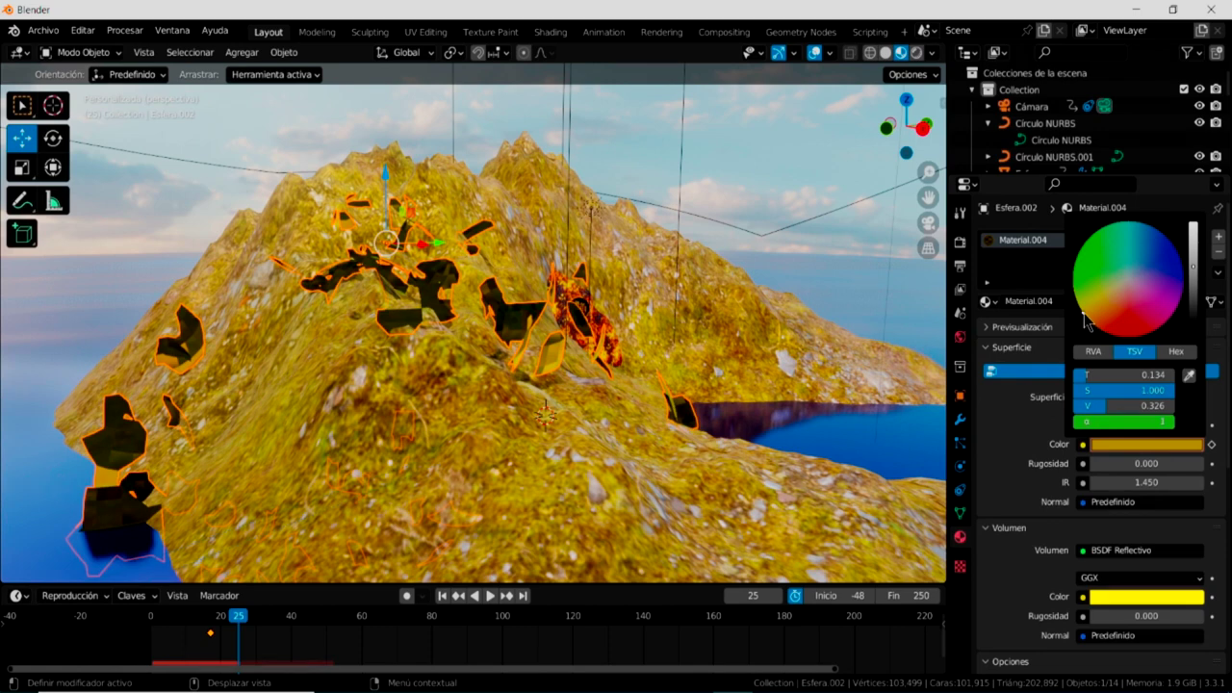
{"action": "left_click_drag", "start_coordinate": [1083, 310], "coordinate": [1109, 314]}
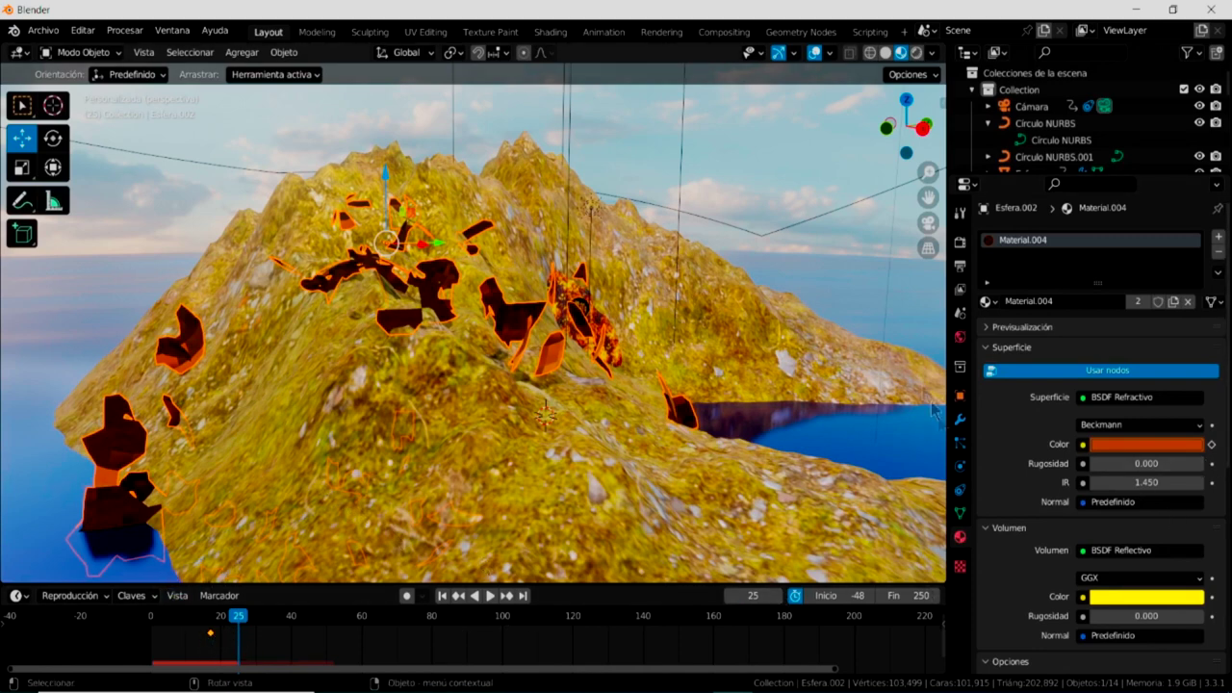
{"action": "left_click", "coordinate": [1212, 445]}
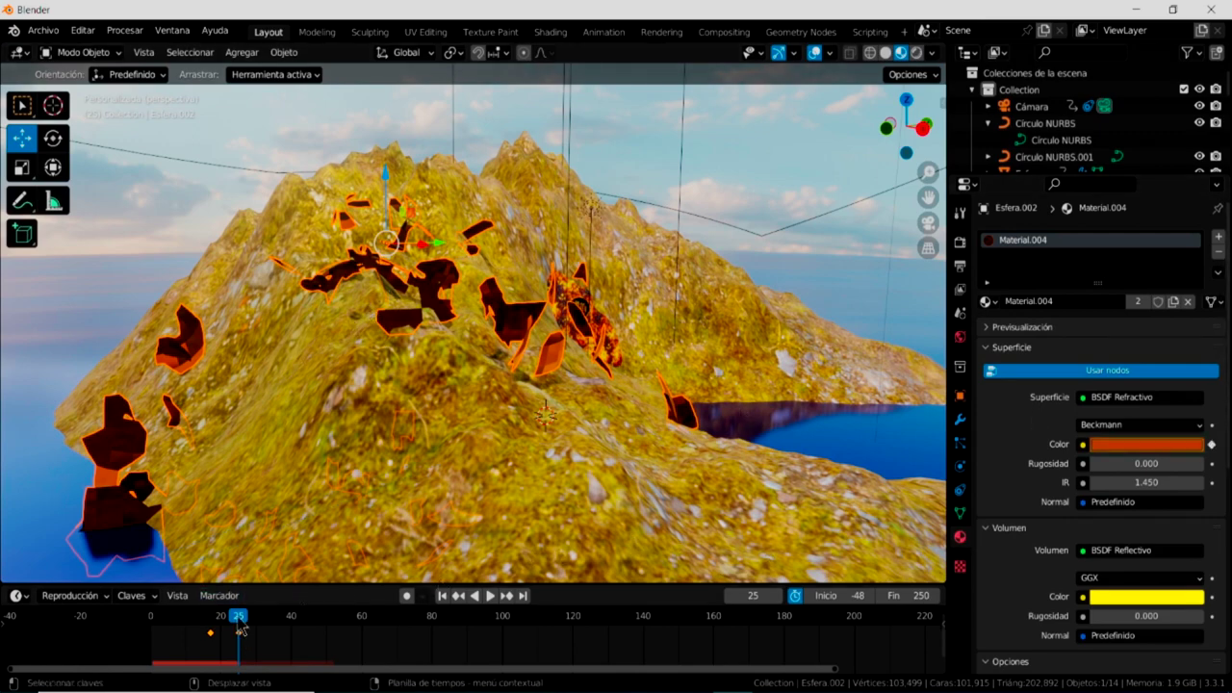
Play the shards' yellow-to-dark-orange change backward and forward, then select the plane Plano.001.
{"action": "key", "text": "shift+ctrl+space"}
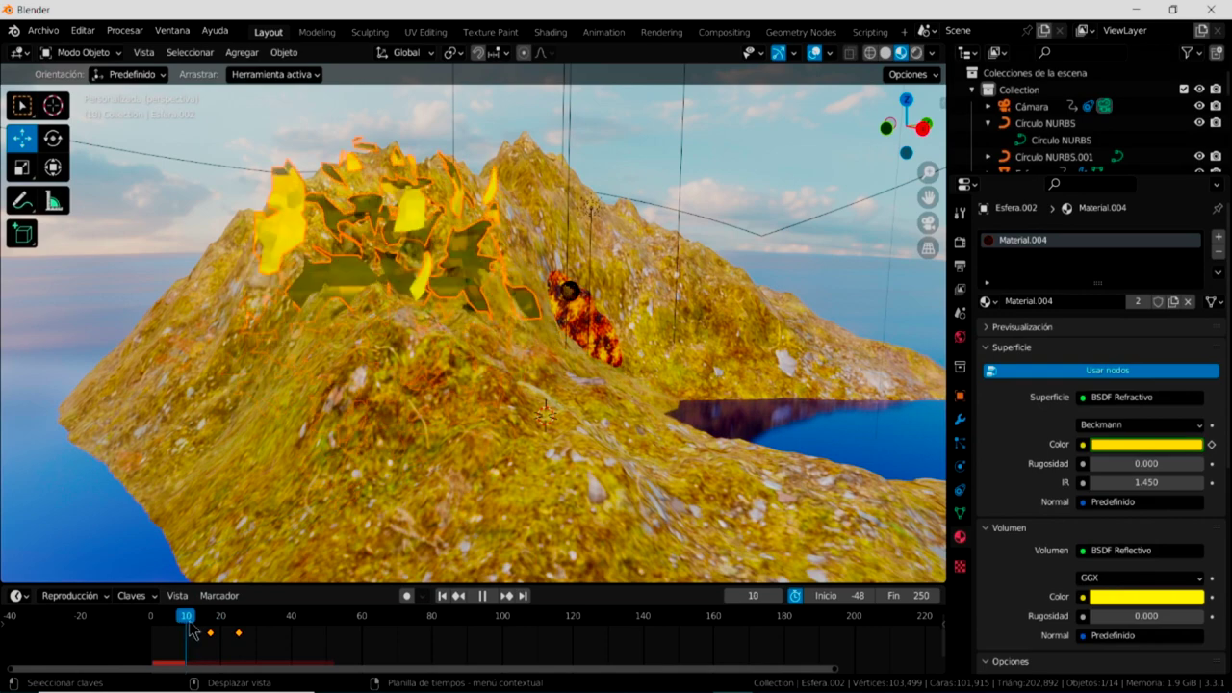
{"action": "key", "text": "Escape"}
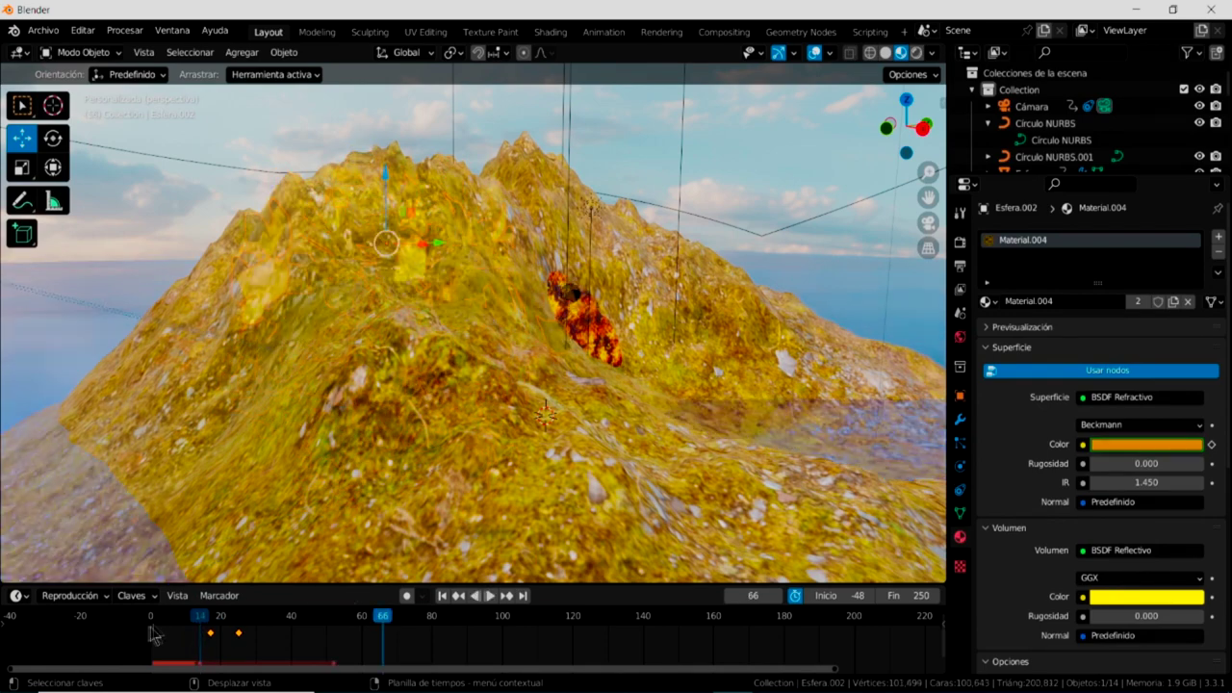
{"action": "key", "text": "shift+ctrl+space"}
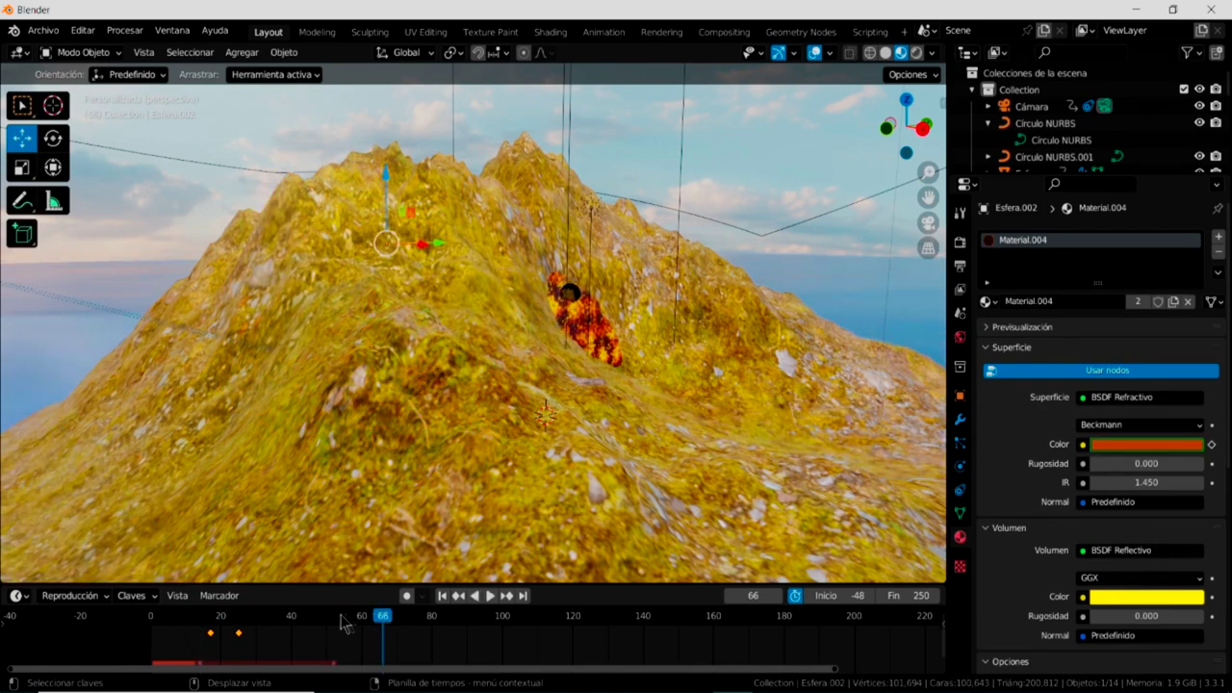
{"action": "key", "text": "space"}
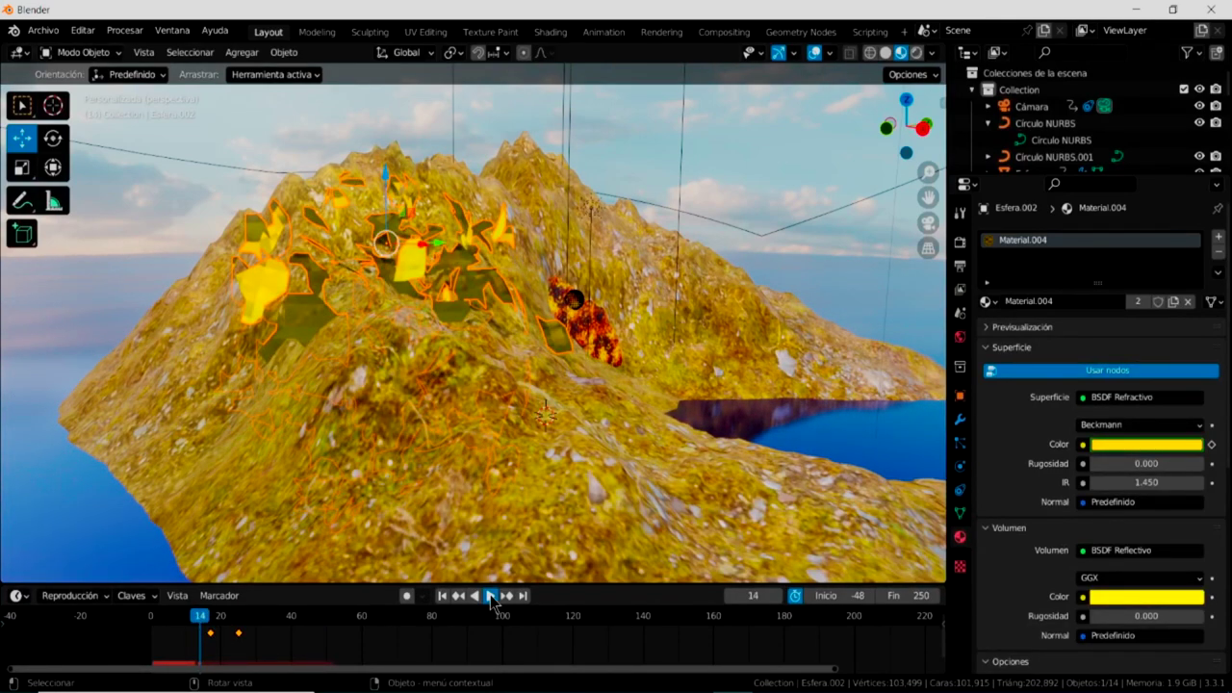
{"action": "left_click", "coordinate": [491, 597]}
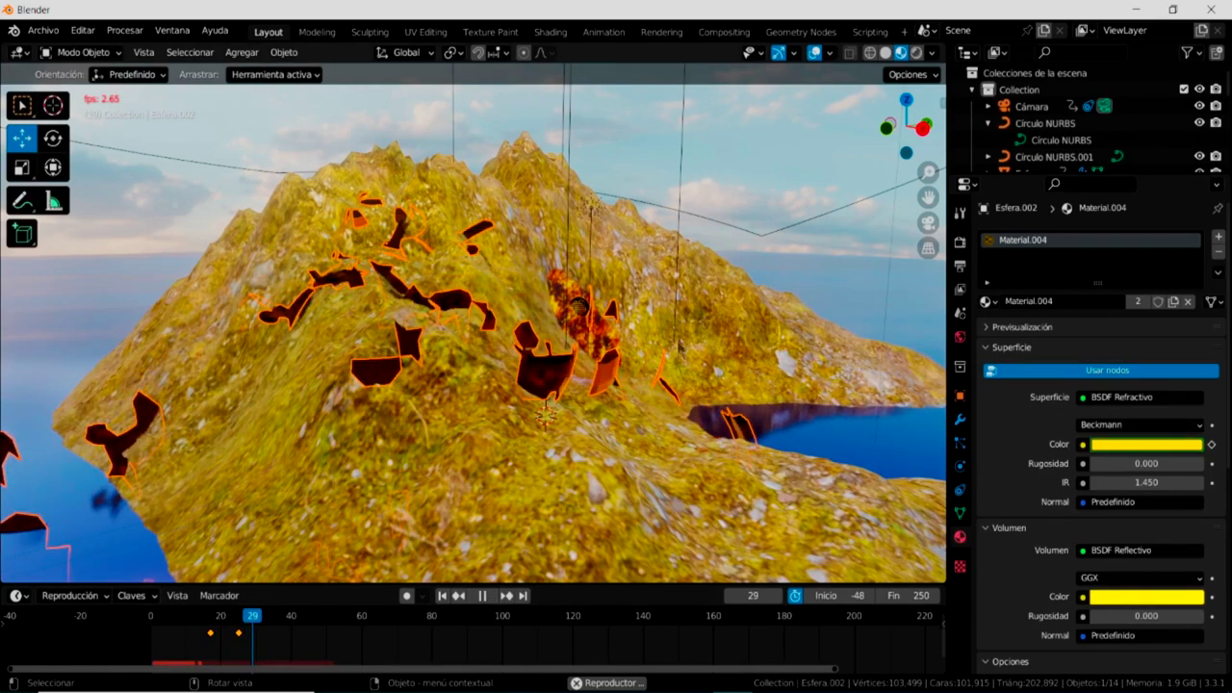
{"action": "left_click", "coordinate": [764, 248]}
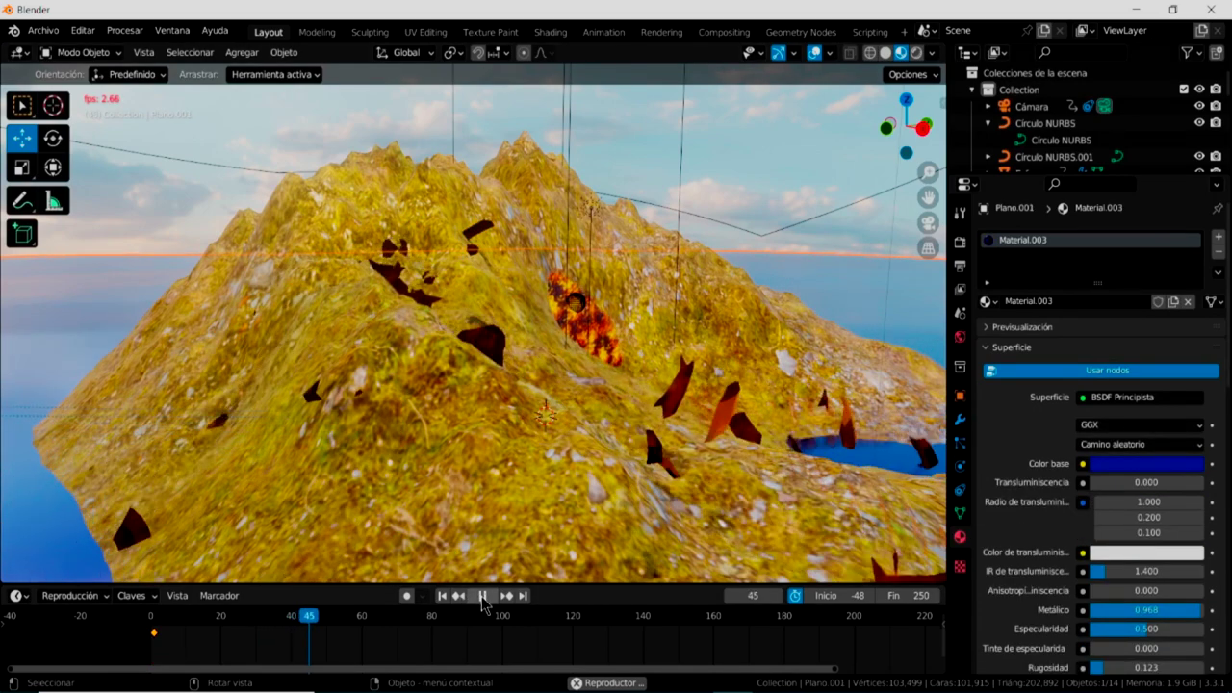
Pause at frame 46, zoom out, clear the selection, and show Plano.001's Ocean modifier settings.
{"action": "left_click", "coordinate": [484, 598]}
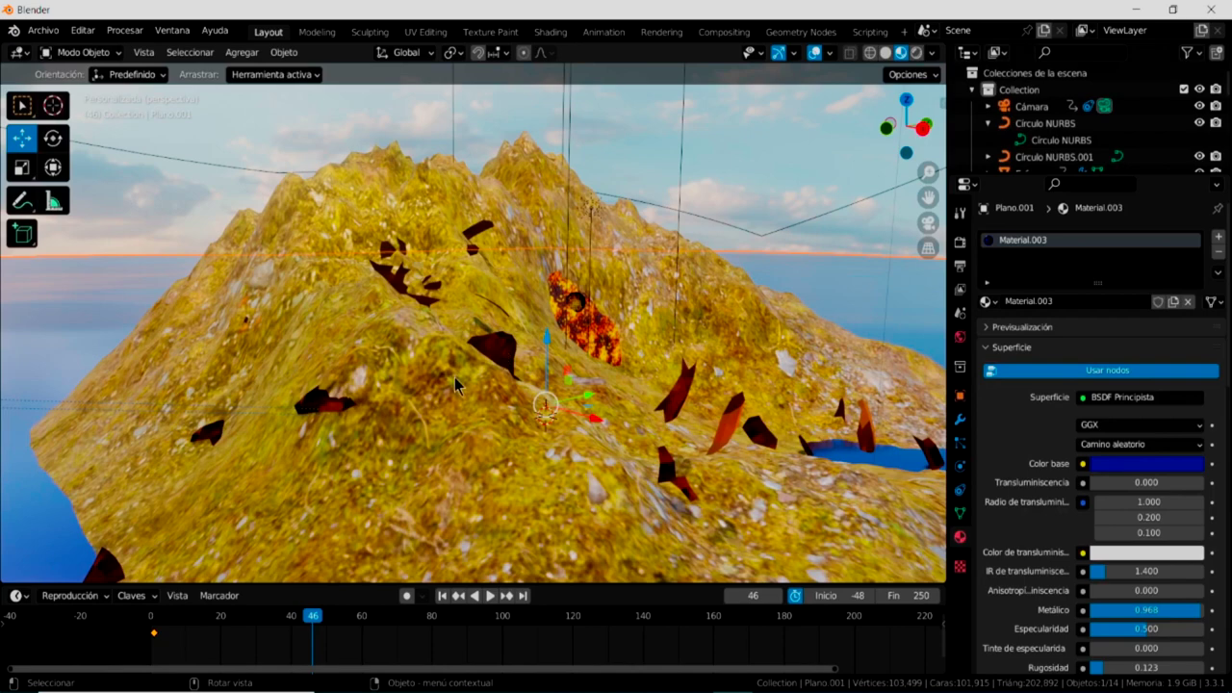
{"action": "scroll", "coordinate": [459, 380], "scroll_direction": "down", "scroll_amount": 5}
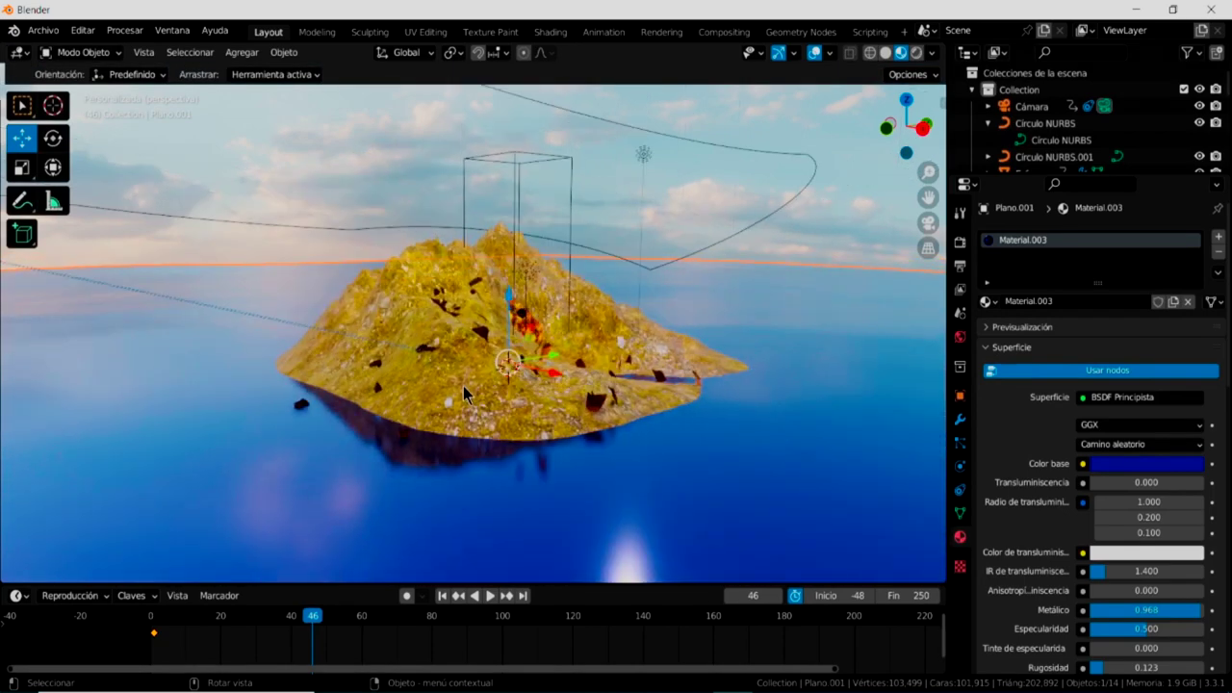
{"action": "scroll", "coordinate": [536, 535], "scroll_direction": "down", "scroll_amount": 2}
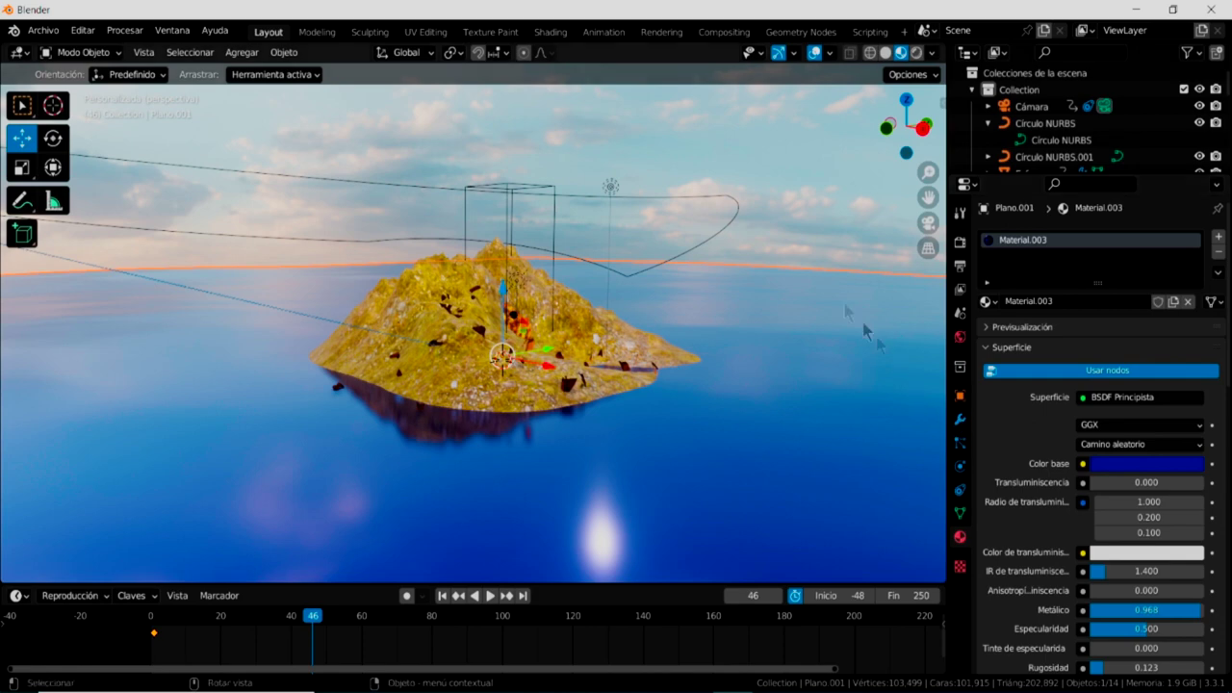
{"action": "left_click", "coordinate": [793, 204]}
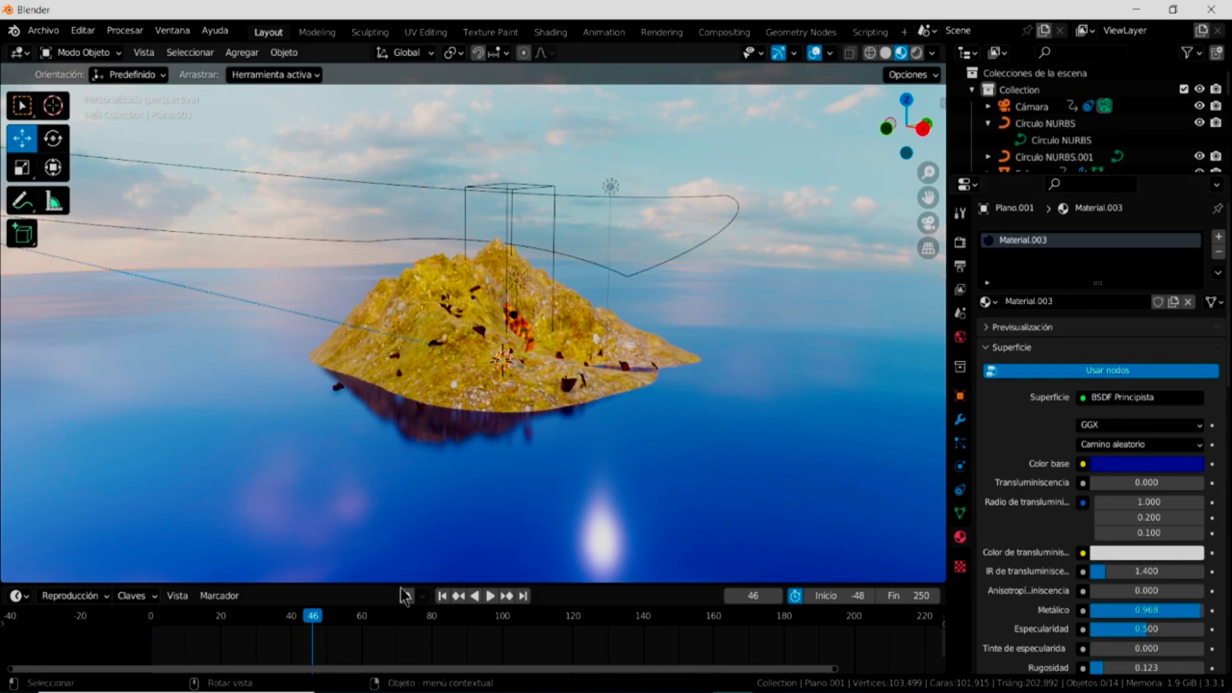
{"action": "left_click", "coordinate": [960, 421]}
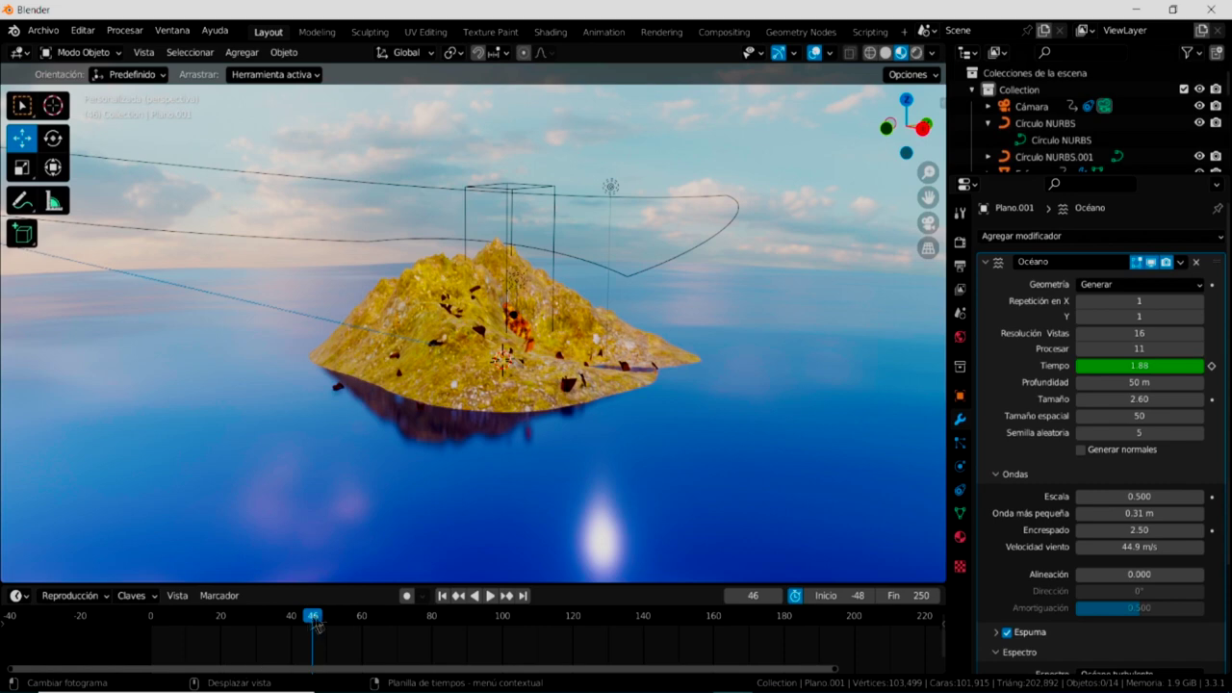
Rewind to frame 0 and raise the Ocean modifier's Encrespado (Choppiness) from 2.50 to 4.00.
{"action": "left_click_drag", "start_coordinate": [293, 630], "coordinate": [150, 616]}
{"action": "key", "text": "space"}
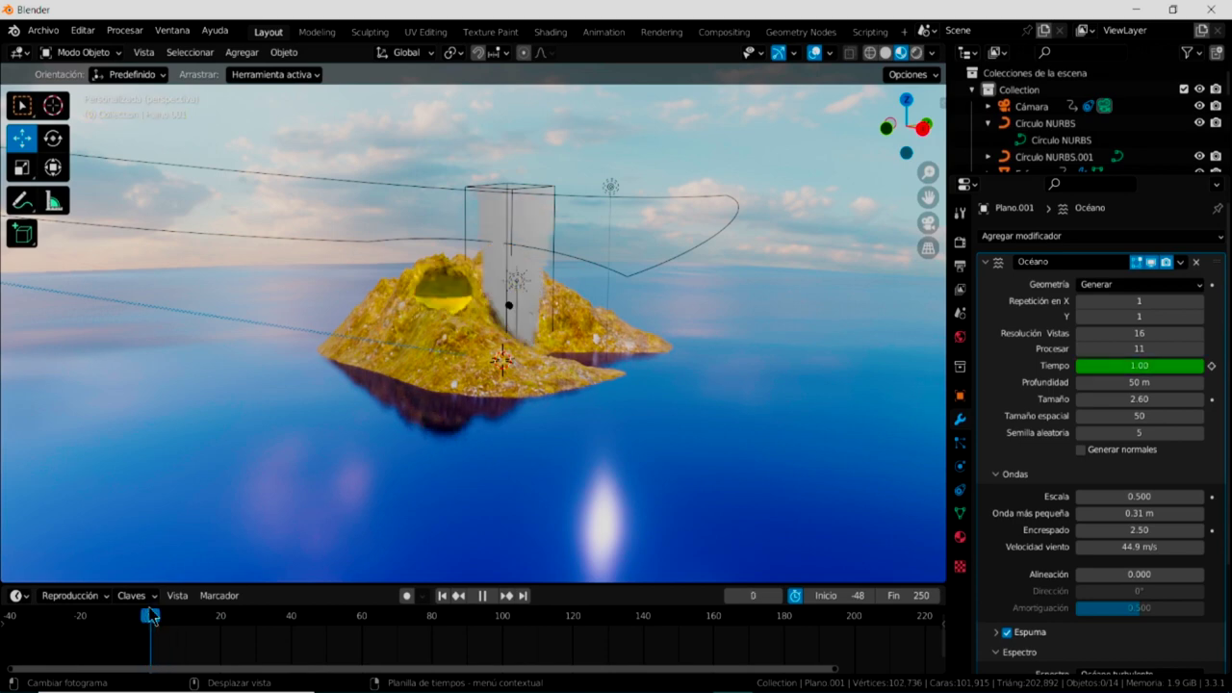
{"action": "key", "text": "space"}
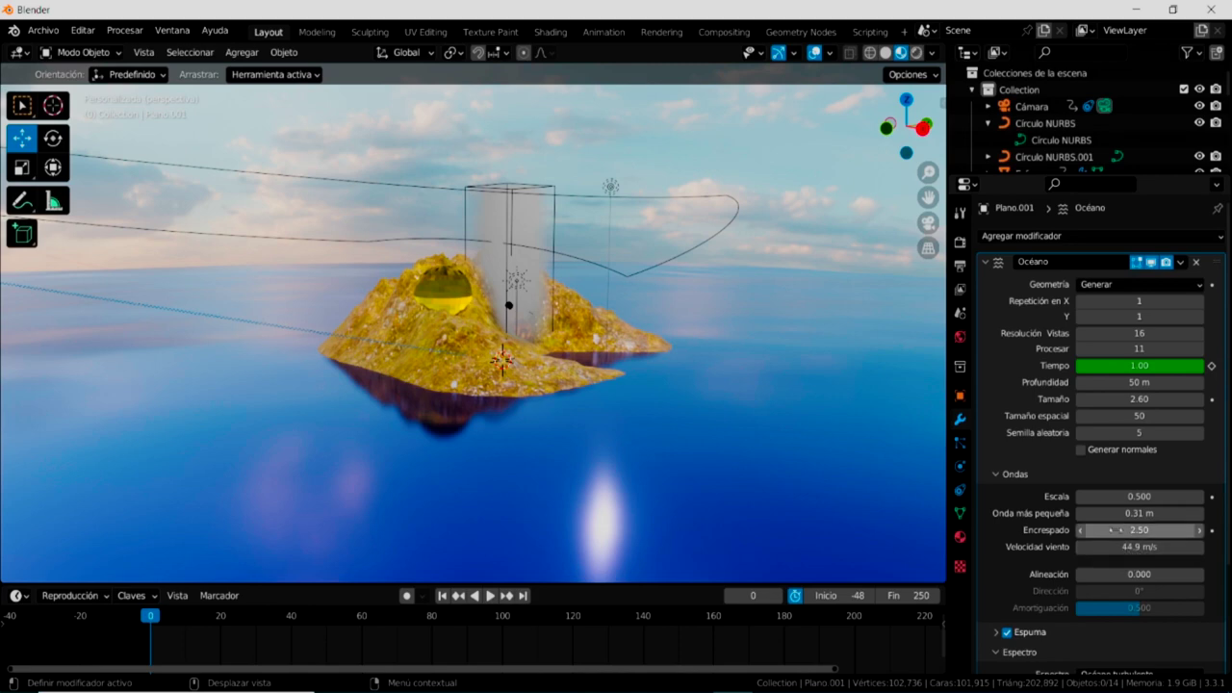
{"action": "left_click_drag", "start_coordinate": [1120, 531], "coordinate": [1165, 531]}
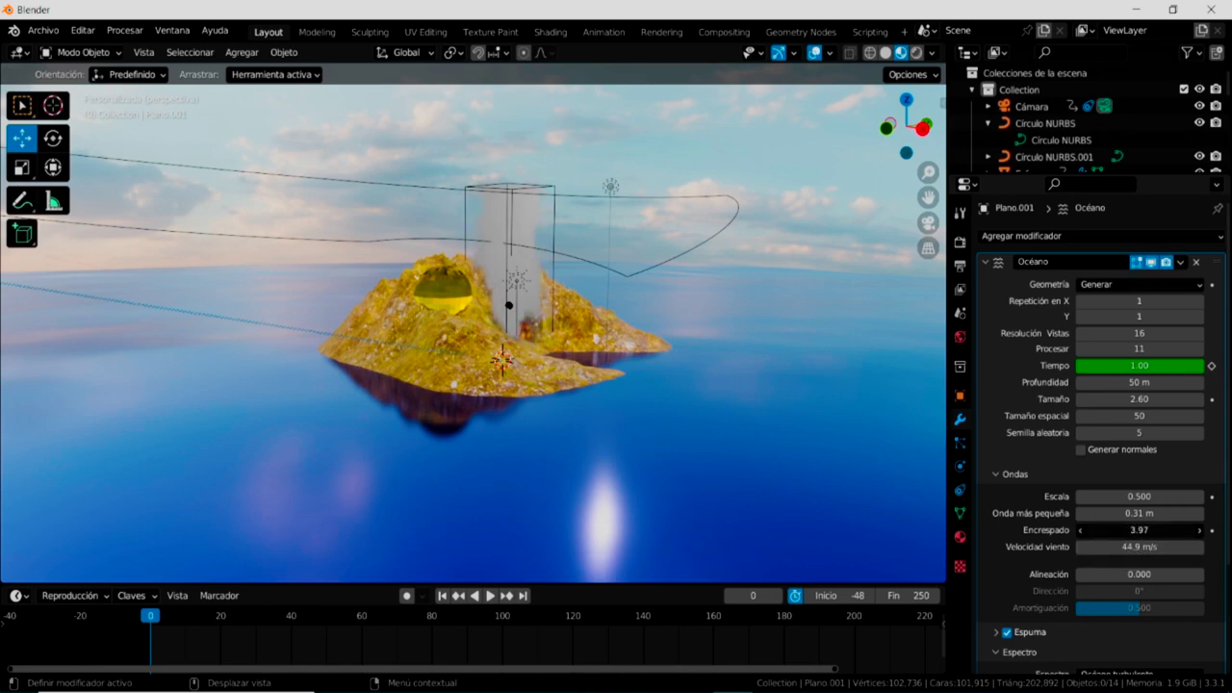
{"action": "left_click_drag", "start_coordinate": [1165, 531], "coordinate": [1165, 531]}
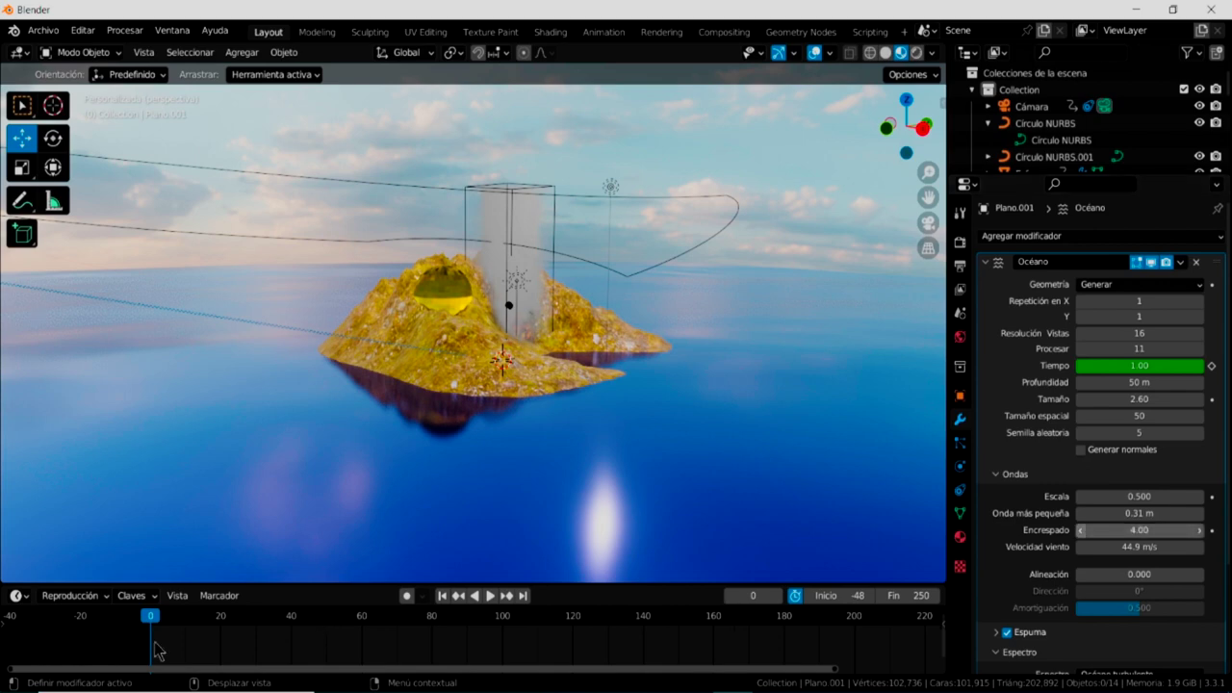
Play the choppier ocean animation, stop it at frame 86, and zoom in.
{"action": "left_click", "coordinate": [491, 596]}
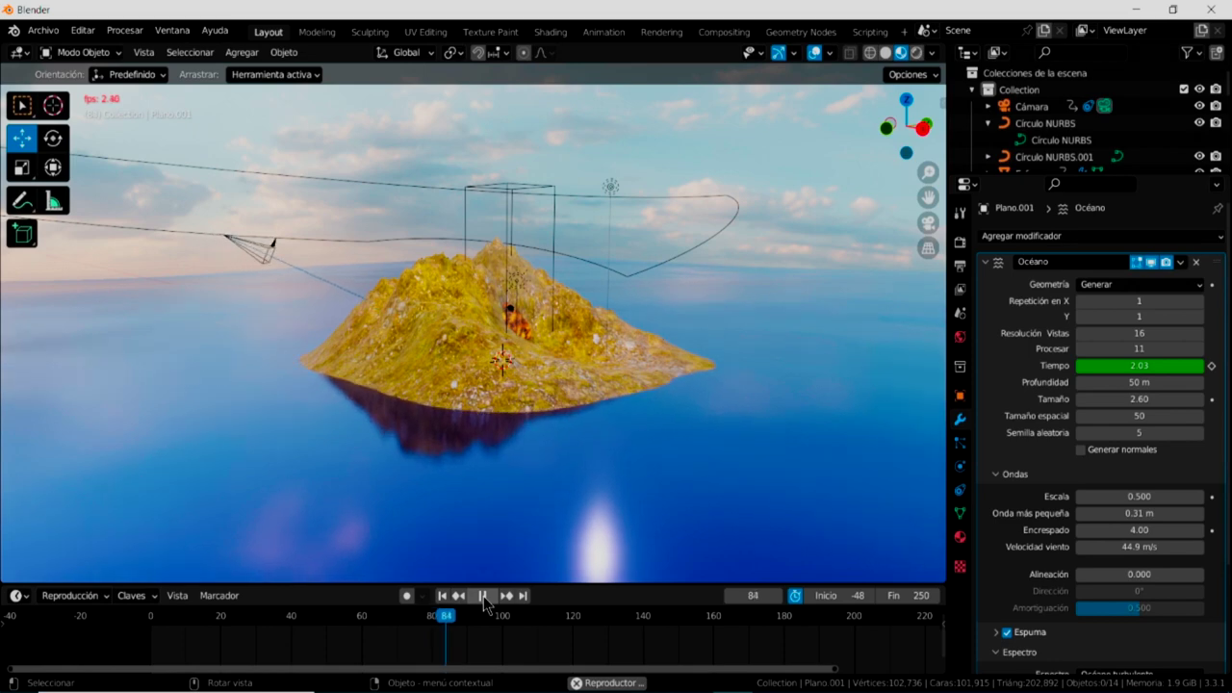
{"action": "left_click", "coordinate": [483, 596]}
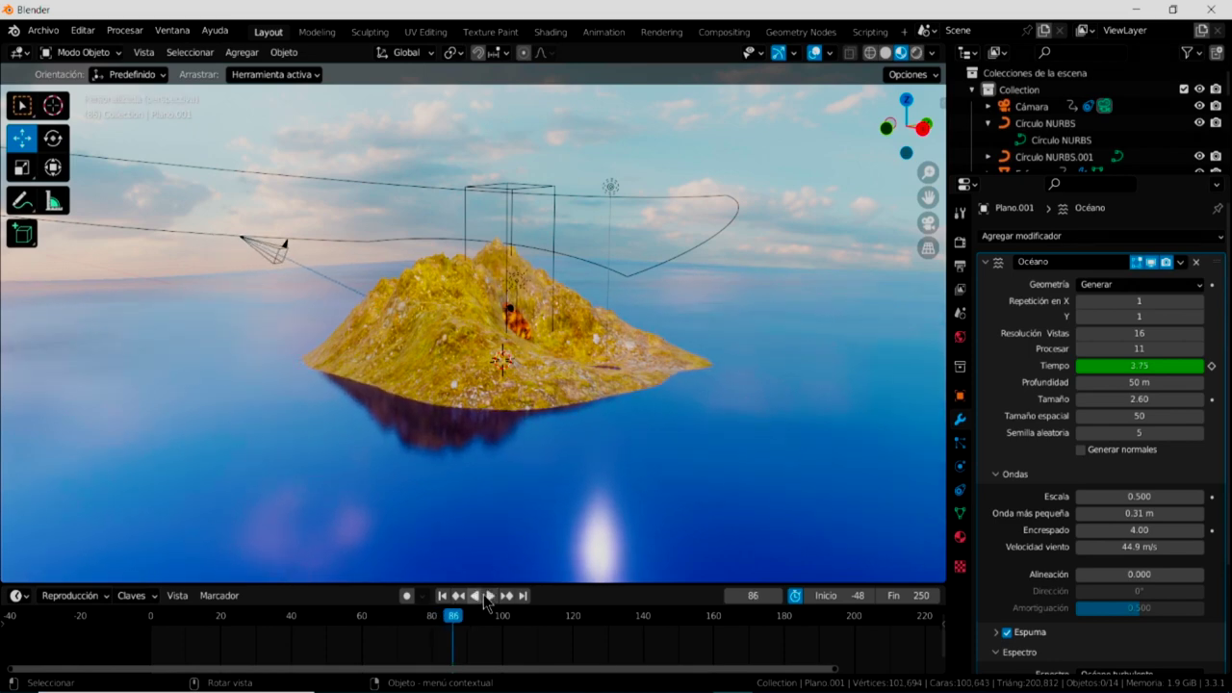
{"action": "scroll", "coordinate": [453, 433], "scroll_direction": "up", "scroll_amount": 2}
{"action": "scroll", "coordinate": [452, 432], "scroll_direction": "up", "scroll_amount": 2}
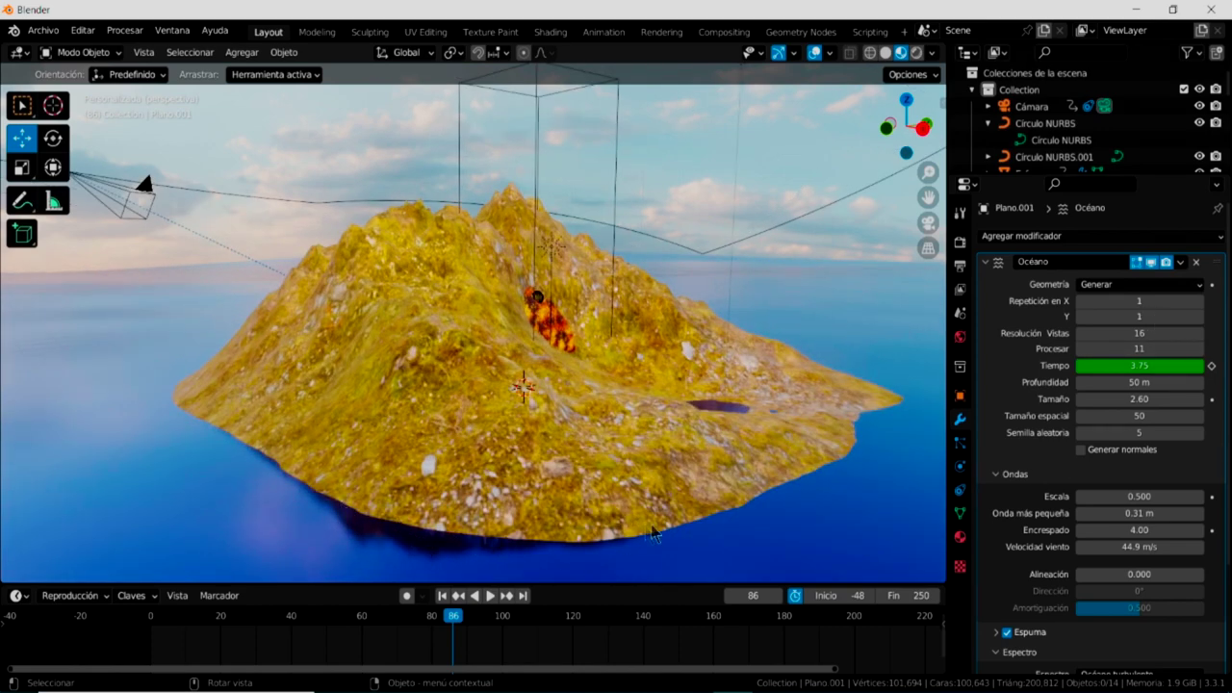
Orbit to see the island from another side, resume playback, and zoom out.
{"action": "mouse_move", "coordinate": [724, 486]}
{"action": "middle_mouse_down"}
{"action": "mouse_move", "coordinate": [676, 476]}
{"action": "mouse_move", "coordinate": [680, 444]}
{"action": "middle_mouse_up"}
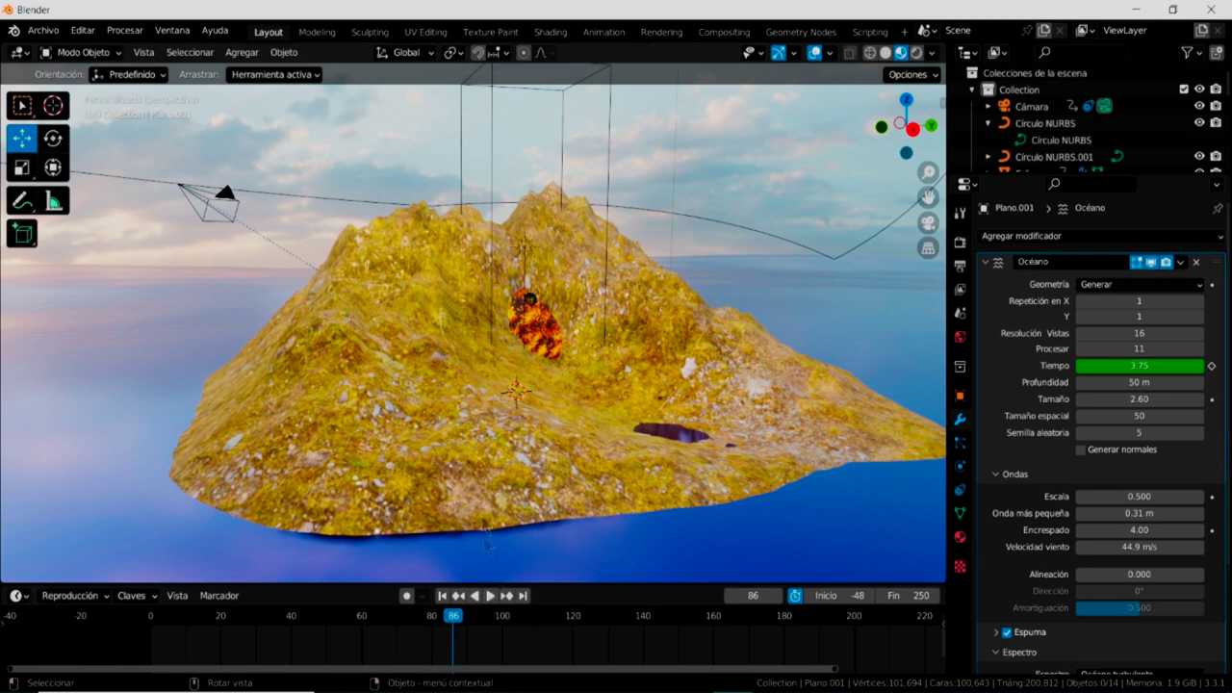
{"action": "left_click", "coordinate": [490, 596]}
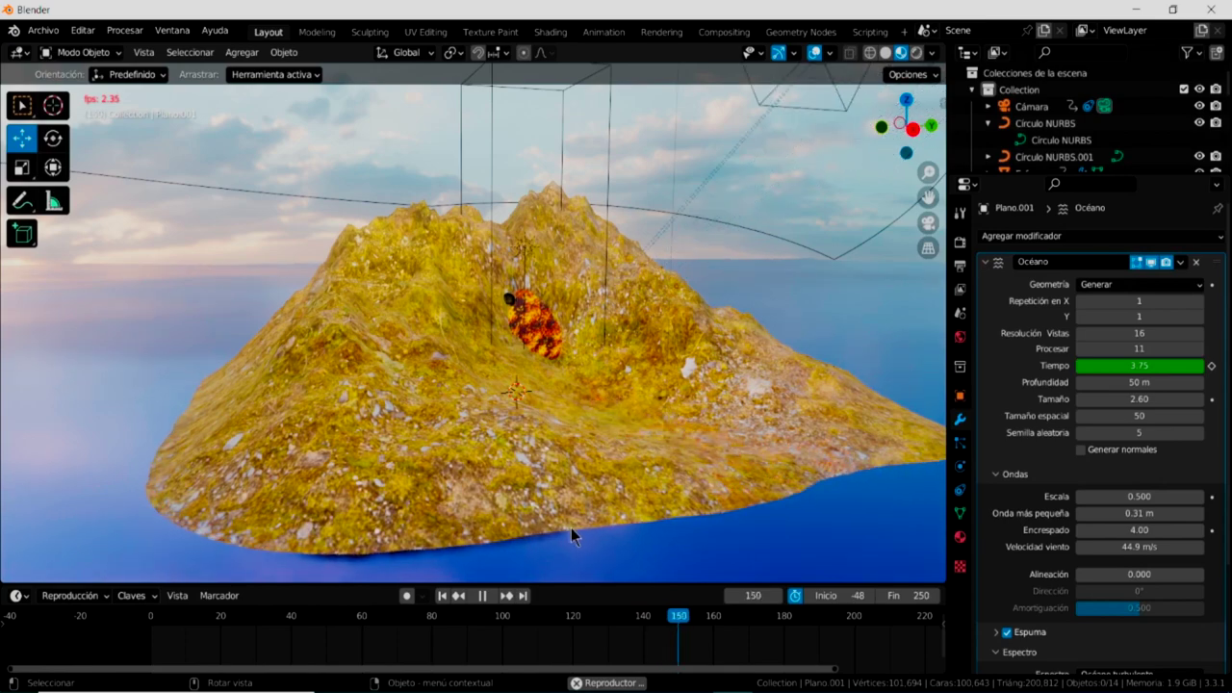
{"action": "scroll", "coordinate": [568, 527], "scroll_direction": "down", "scroll_amount": 3}
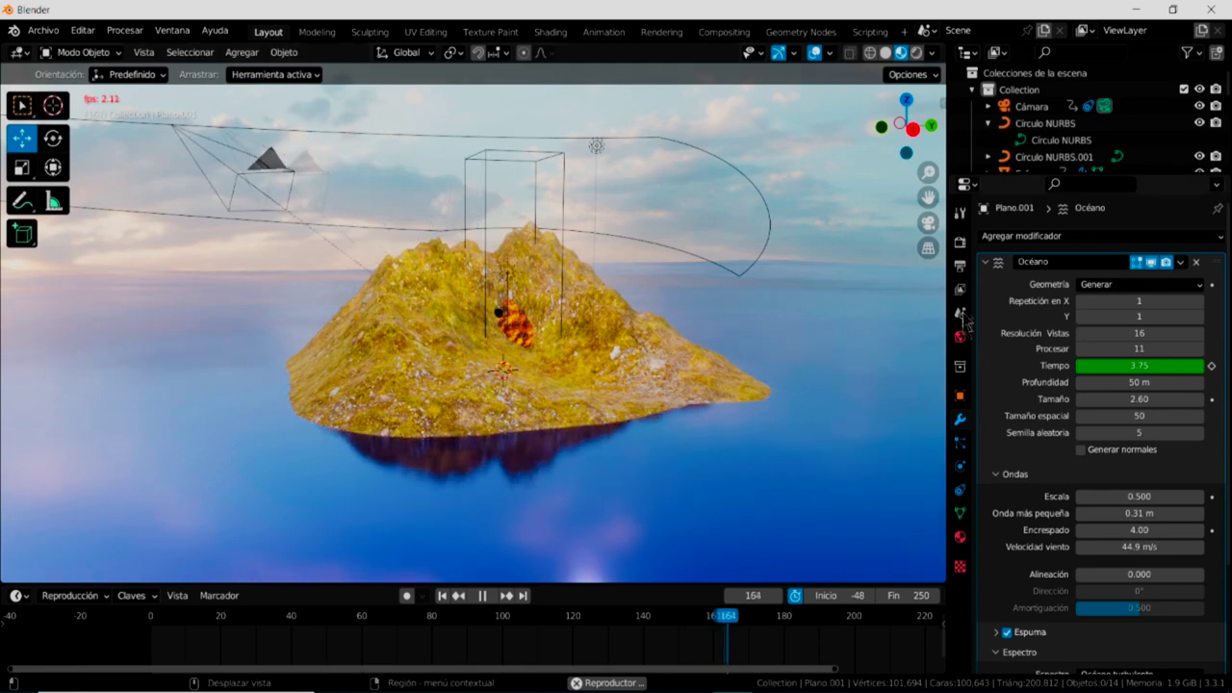
Review the Output Properties resolution and file settings, then the Render Properties.
{"action": "left_click", "coordinate": [961, 268]}
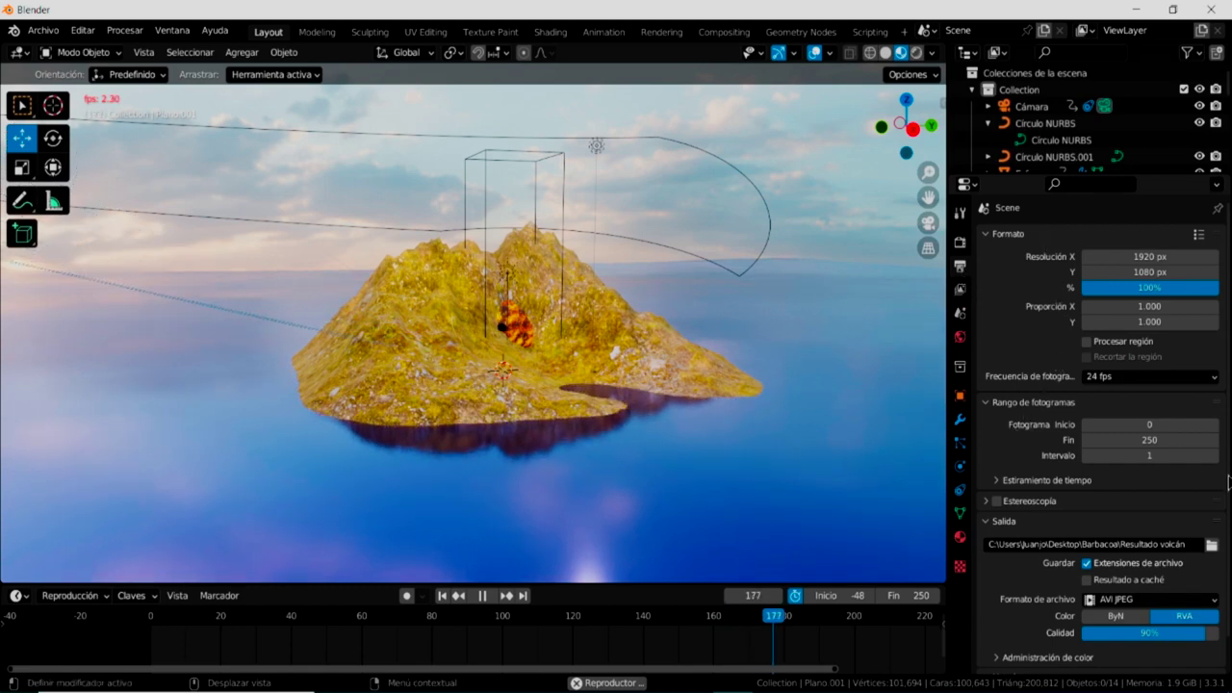
{"action": "scroll", "coordinate": [1021, 216], "scroll_direction": "down", "scroll_amount": 1}
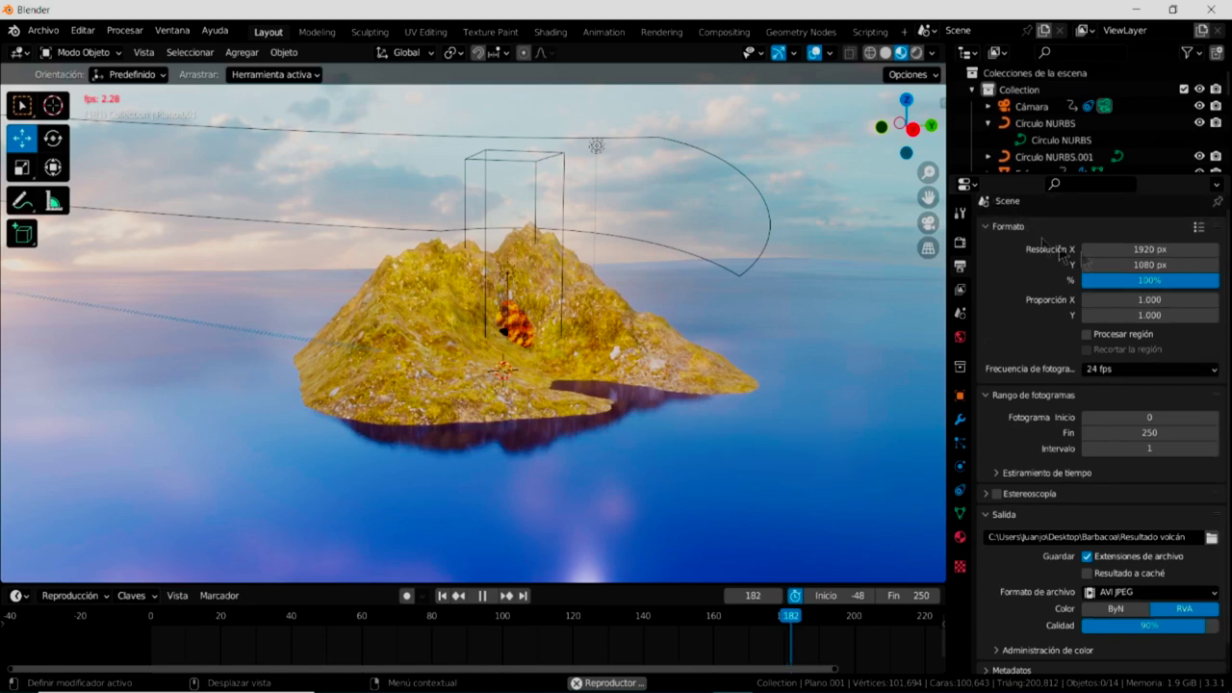
{"action": "left_click", "coordinate": [960, 242]}
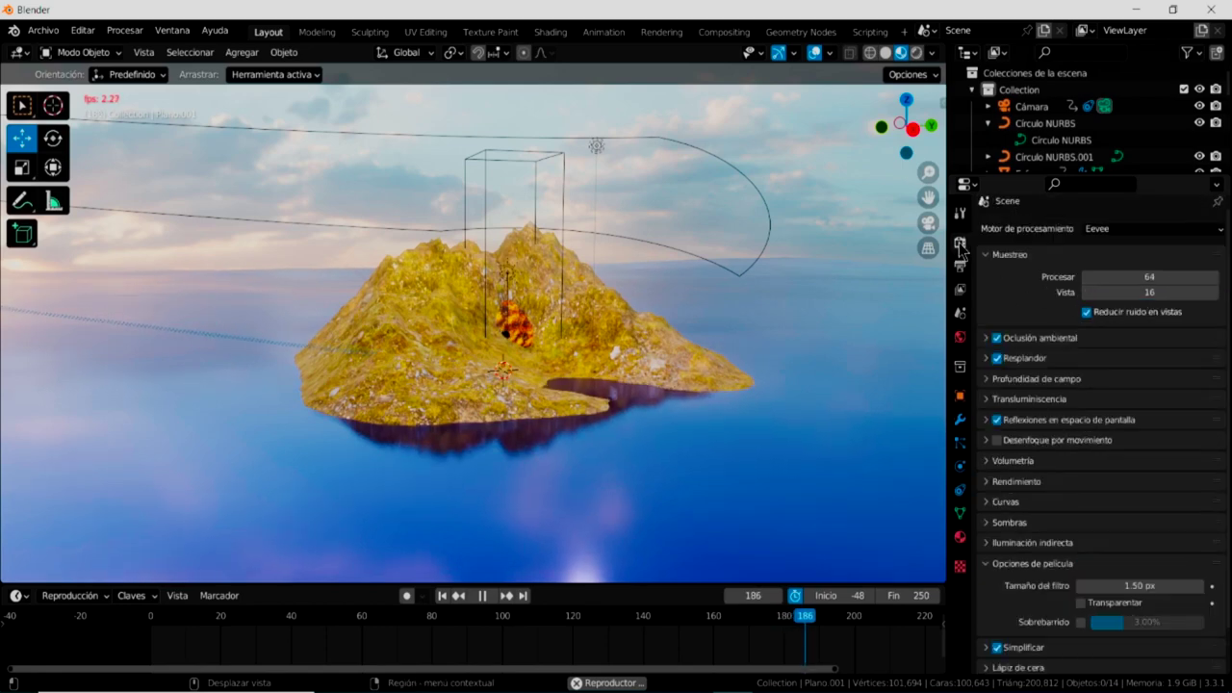
Stop playback, move the playhead back to frame 62, and show the render engine choices.
{"action": "left_click", "coordinate": [482, 596]}
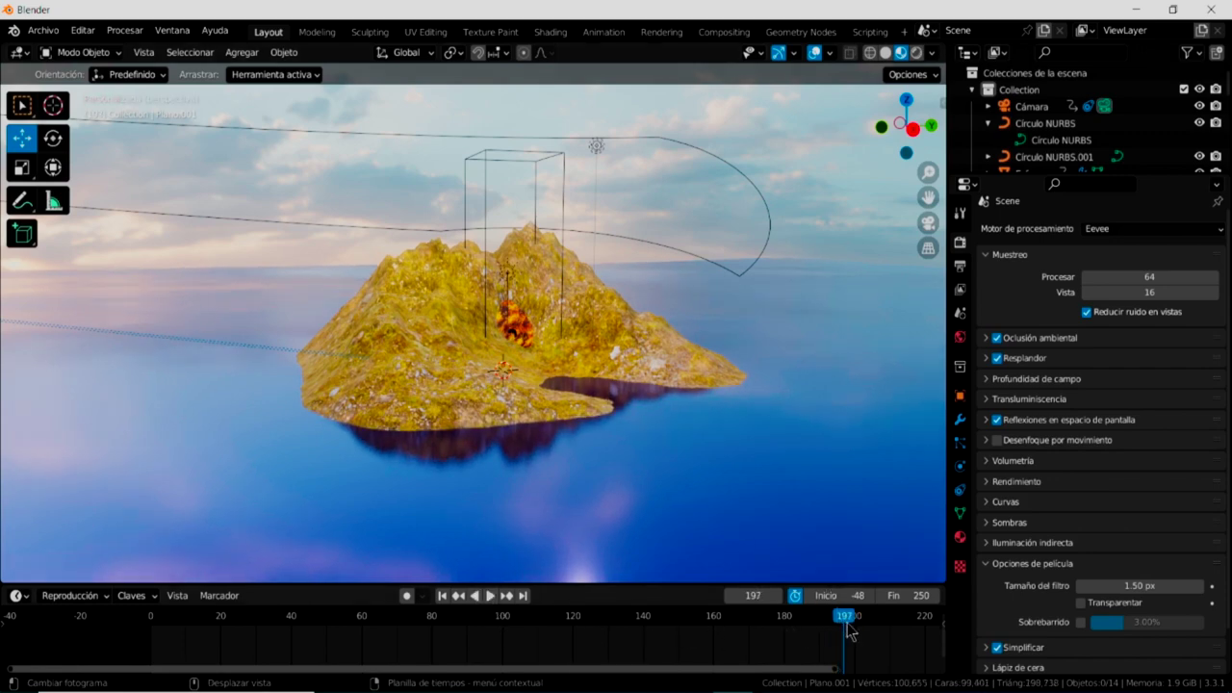
{"action": "left_click_drag", "start_coordinate": [845, 620], "coordinate": [376, 633]}
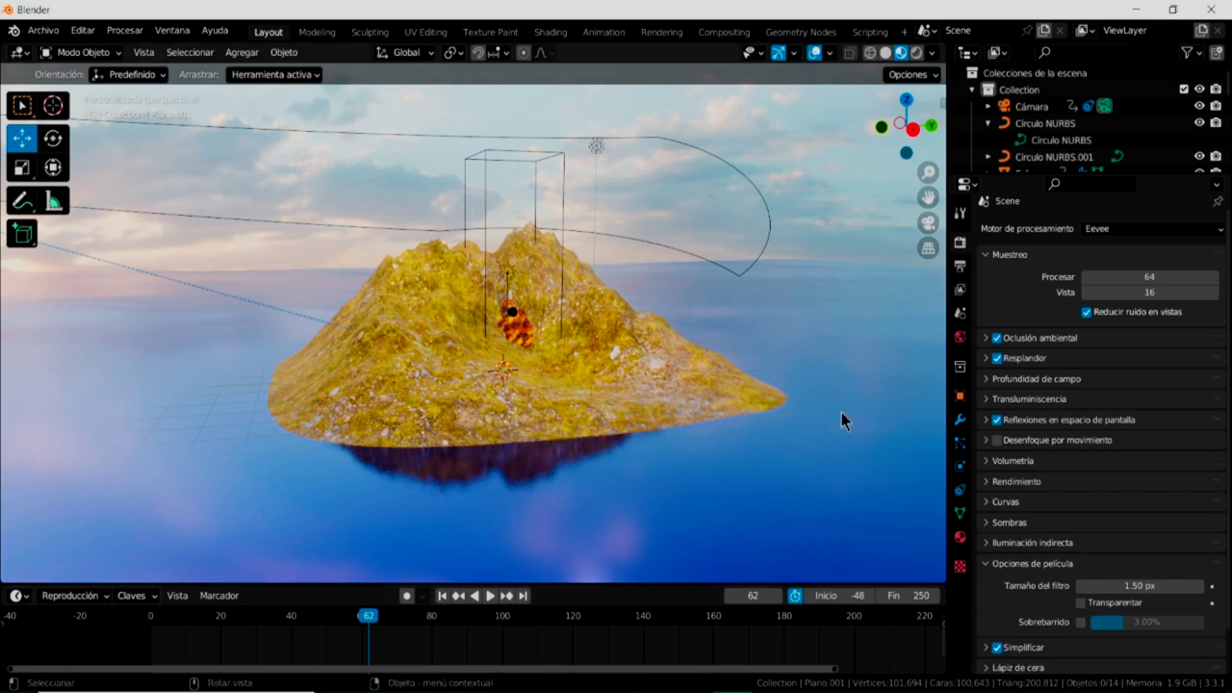
{"action": "left_click", "coordinate": [1154, 229]}
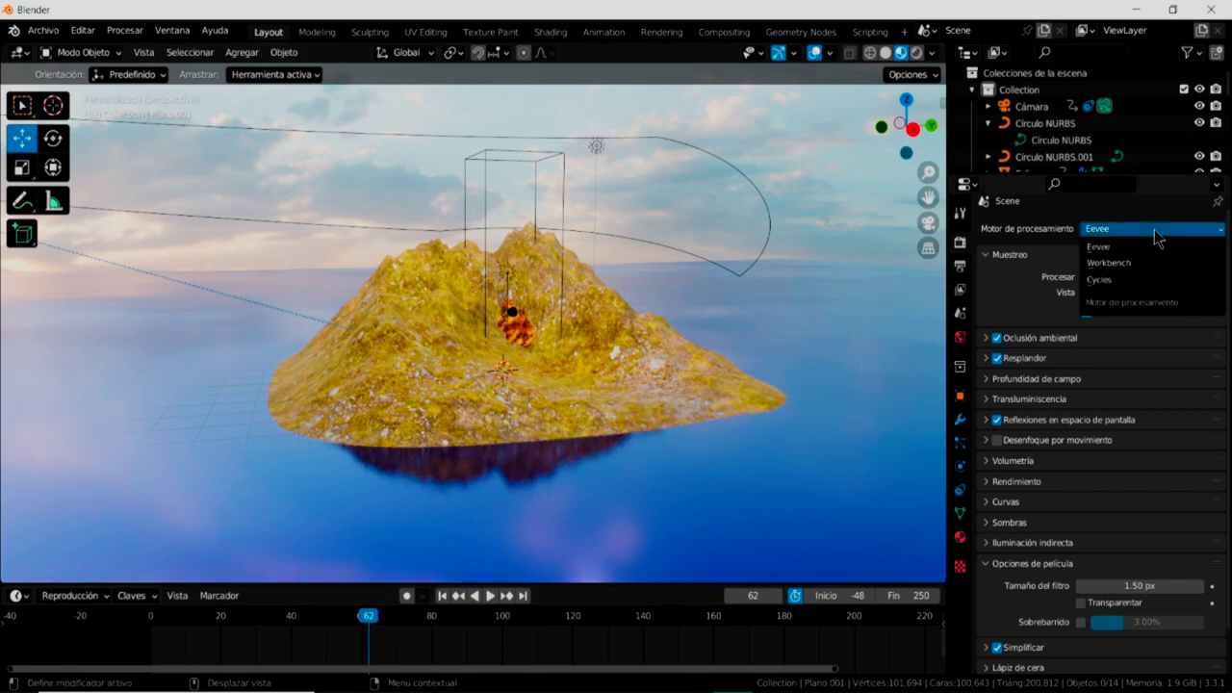
Switch the render engine to Cycles and briefly play the animation under it.
{"action": "left_click", "coordinate": [1112, 288]}
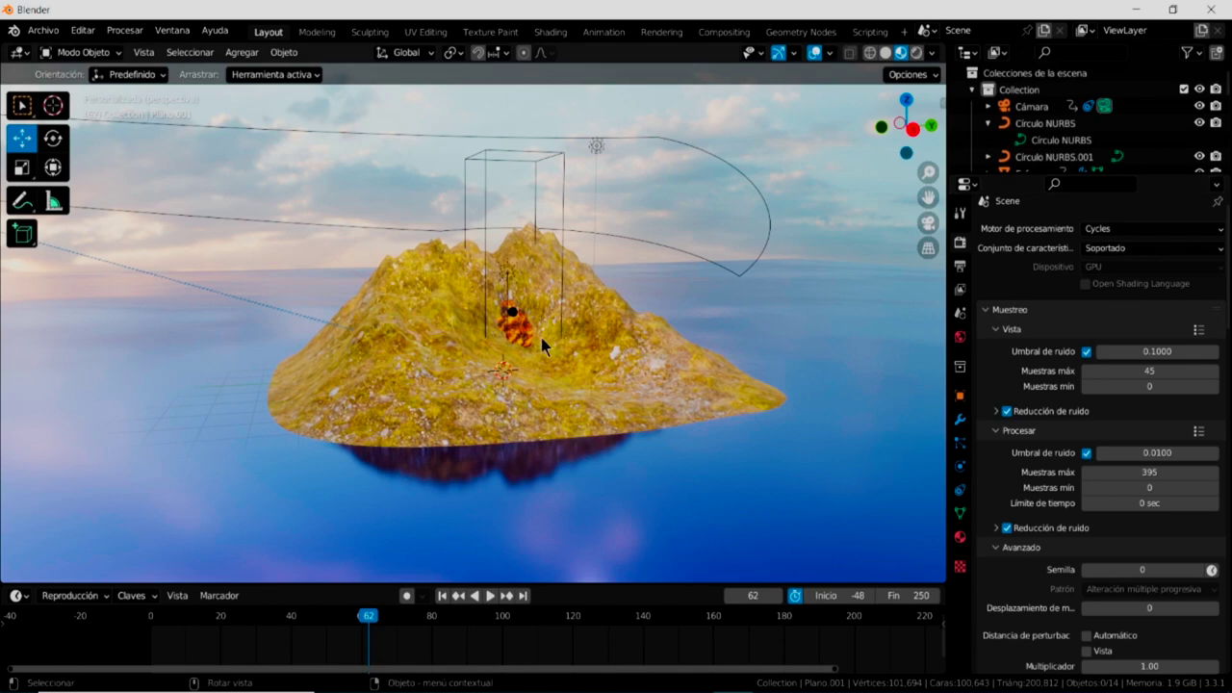
{"action": "middle_click_drag", "start_coordinate": [553, 425], "coordinate": [530, 430]}
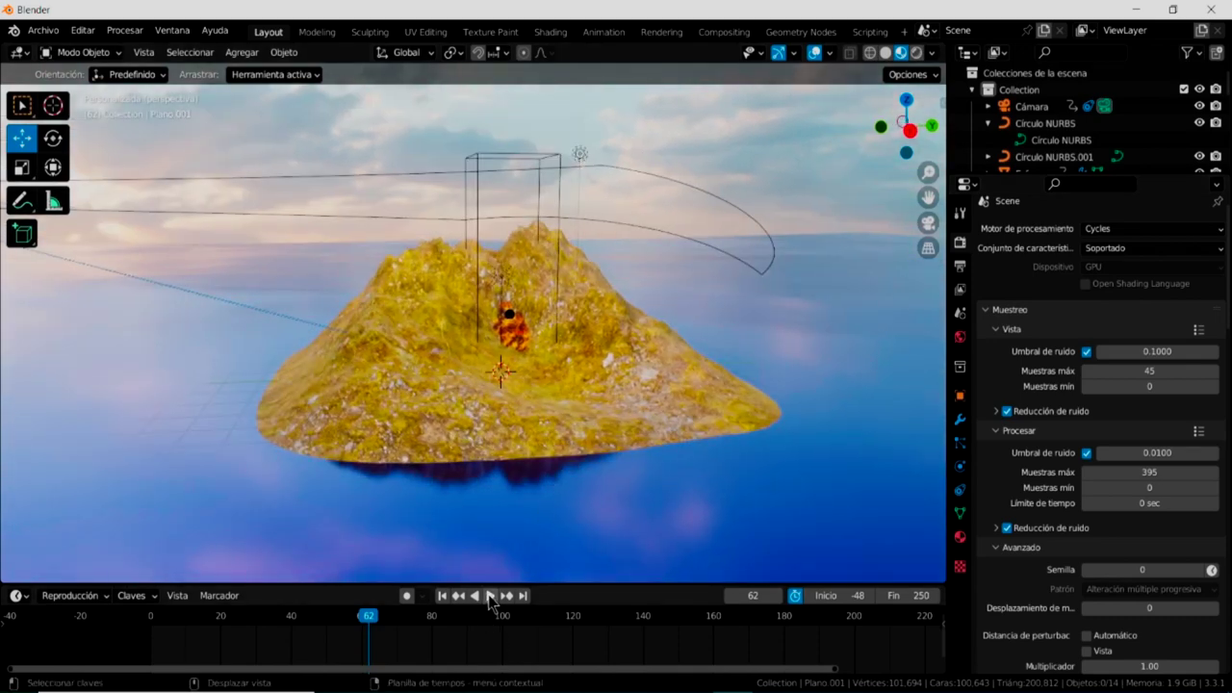
{"action": "left_click", "coordinate": [491, 597]}
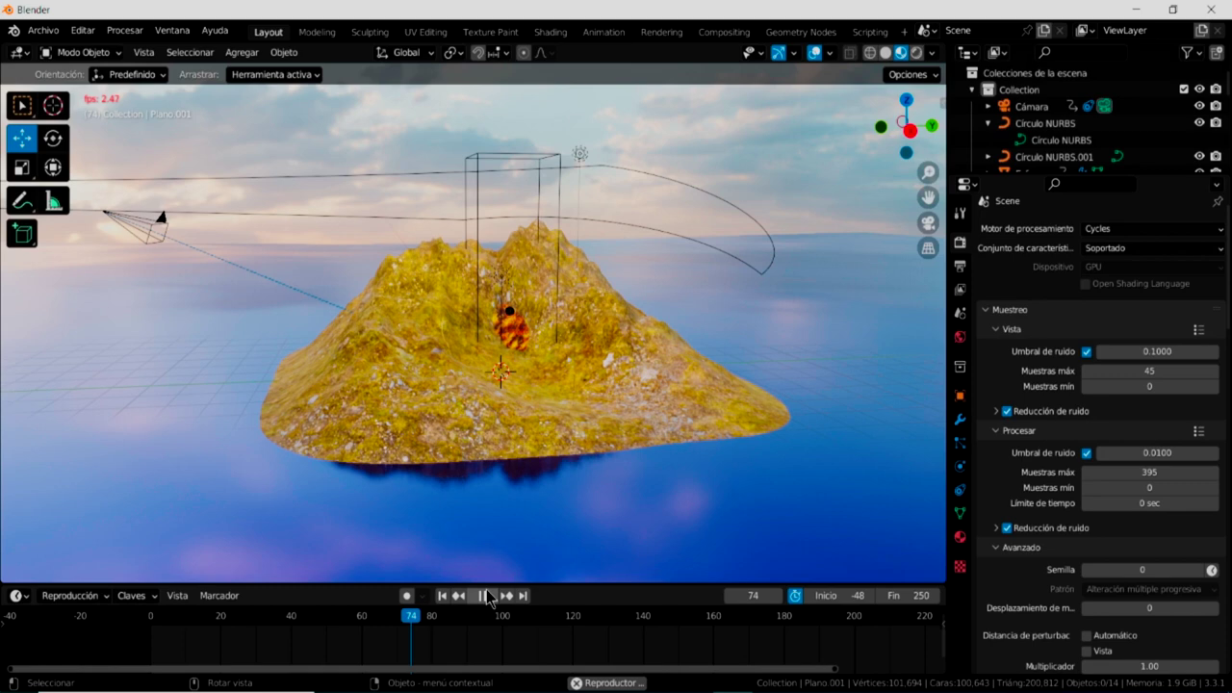
{"action": "left_click", "coordinate": [488, 597]}
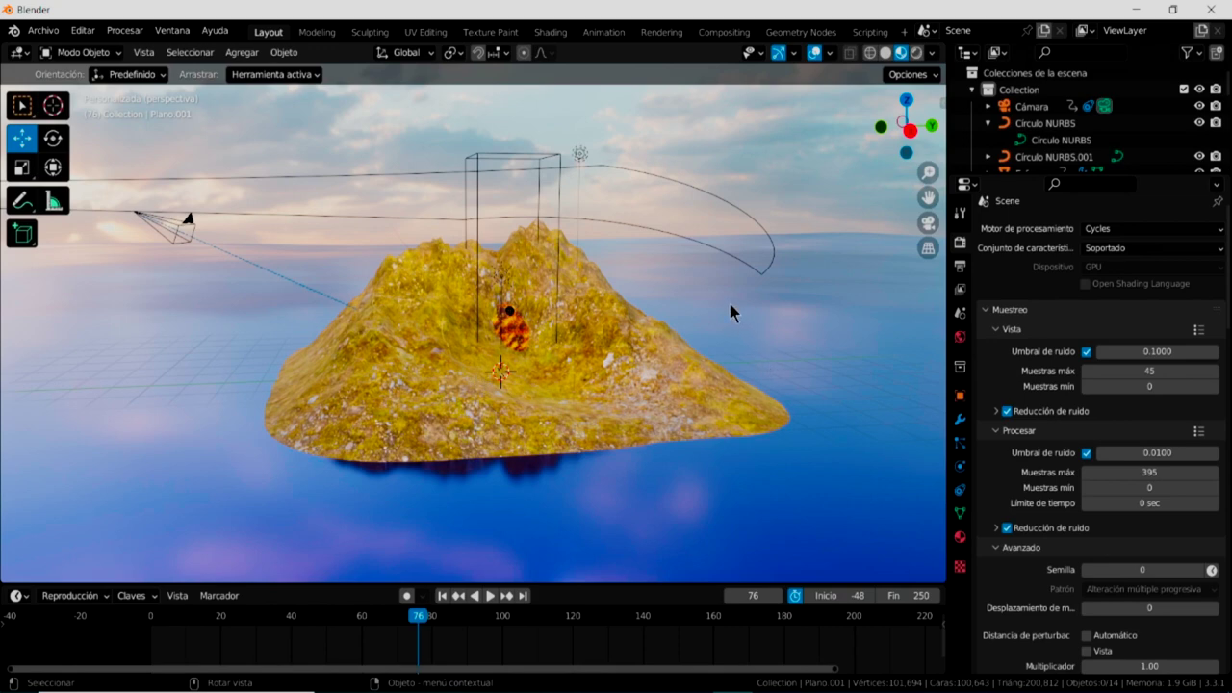
Switch the render engine back to Eevee, check the Render menu, and orbit the island.
{"action": "left_click", "coordinate": [1218, 231]}
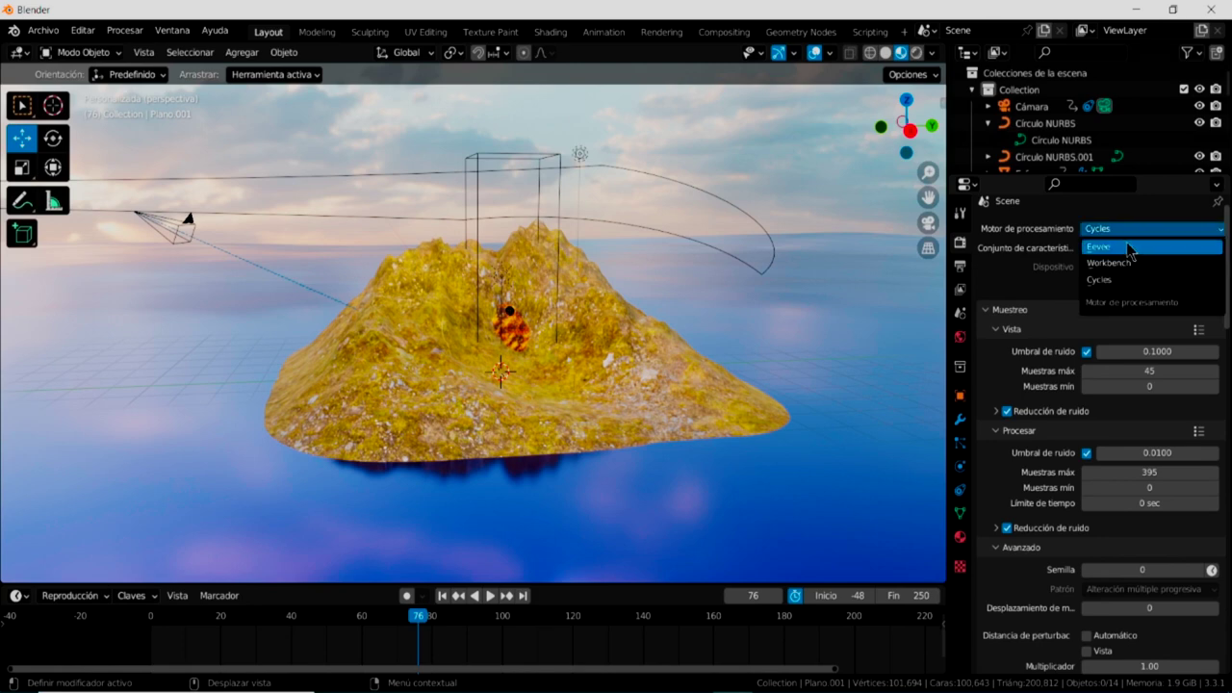
{"action": "left_click", "coordinate": [1127, 246]}
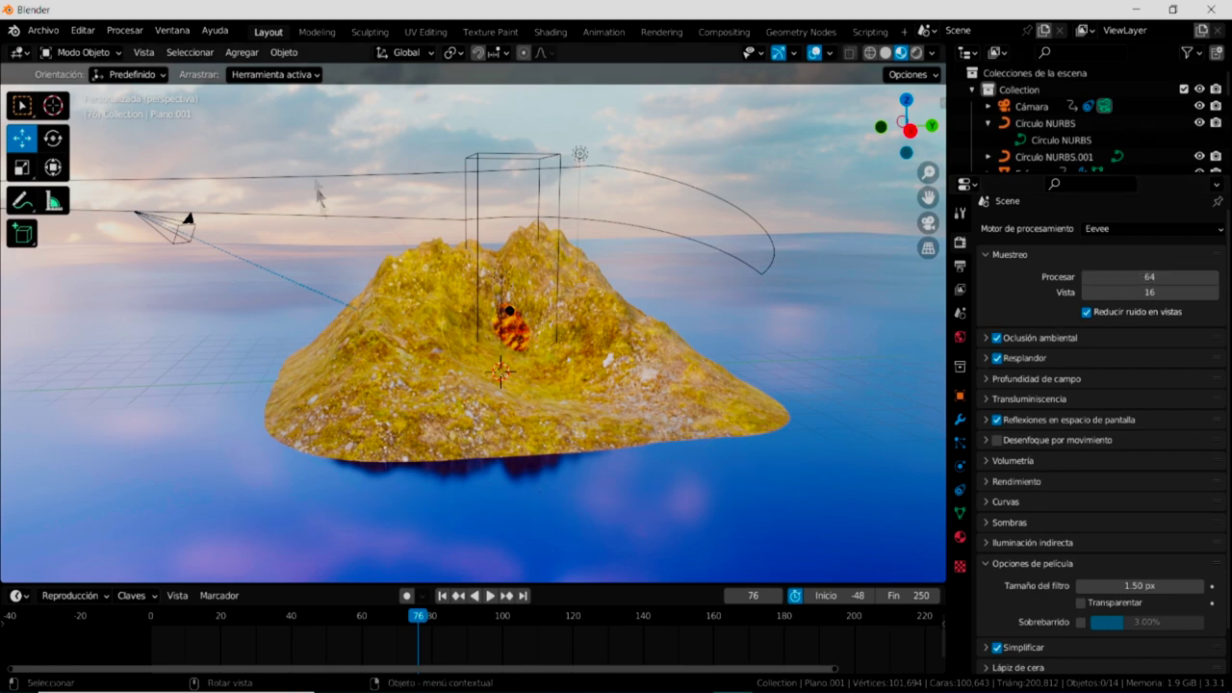
{"action": "left_click", "coordinate": [125, 30]}
{"action": "mouse_move", "coordinate": [689, 486]}
{"action": "middle_mouse_down"}
{"action": "mouse_move", "coordinate": [556, 487]}
{"action": "mouse_move", "coordinate": [499, 221]}
{"action": "middle_mouse_up"}
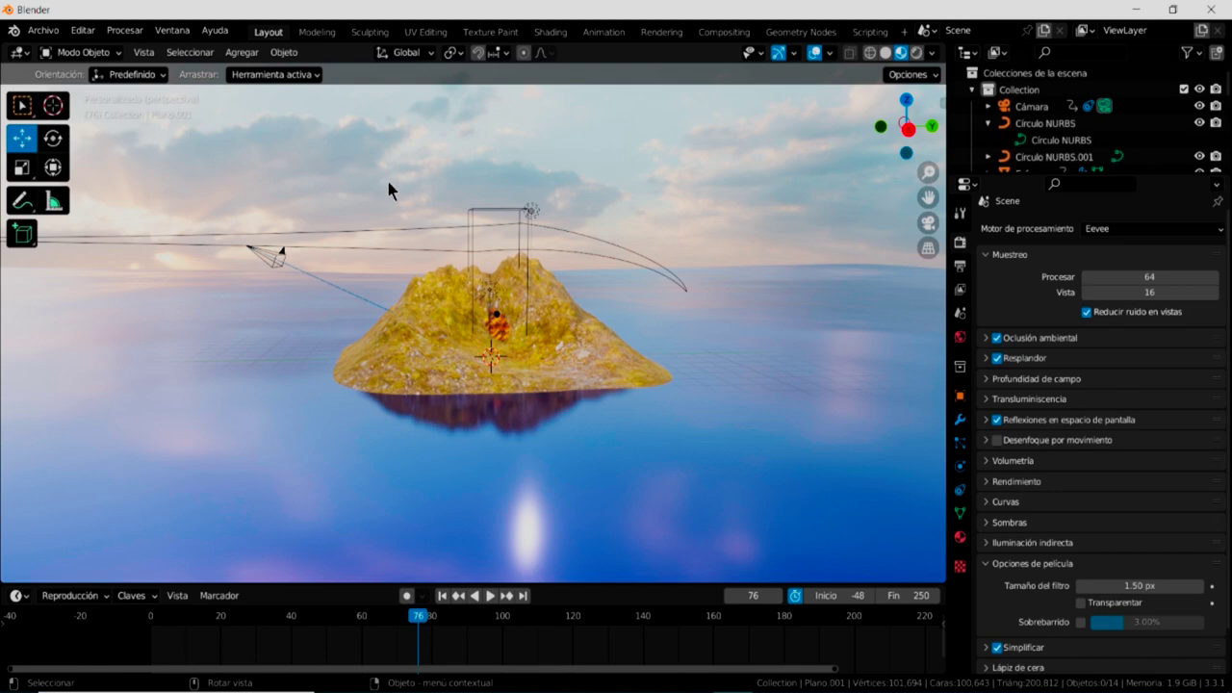
Go to the Shading workspace and enlarge the node editor.
{"action": "left_click", "coordinate": [552, 34]}
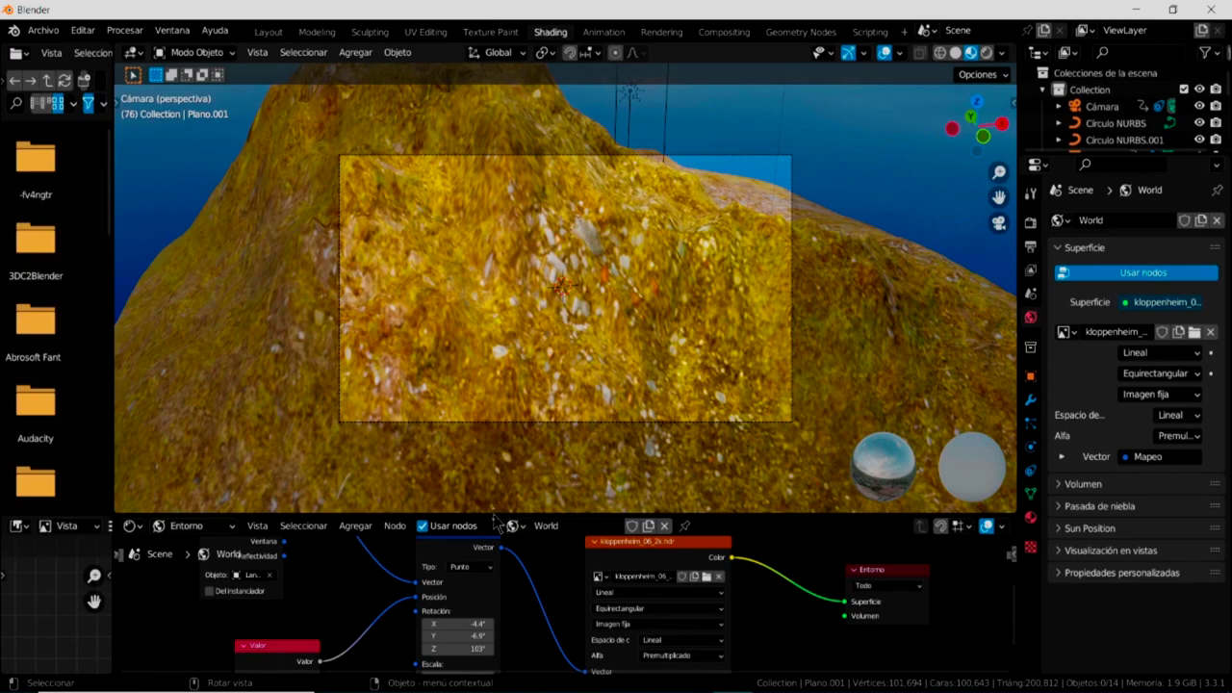
{"action": "left_click_drag", "start_coordinate": [494, 513], "coordinate": [496, 350]}
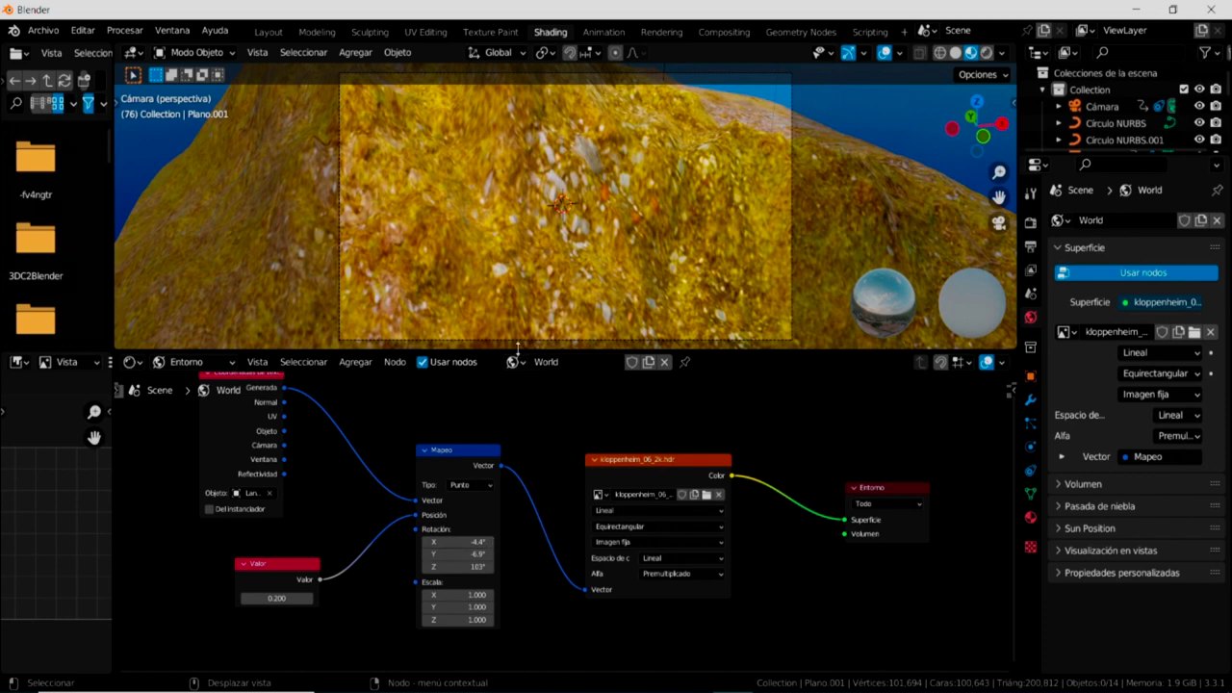
{"action": "left_click_drag", "start_coordinate": [497, 351], "coordinate": [495, 300]}
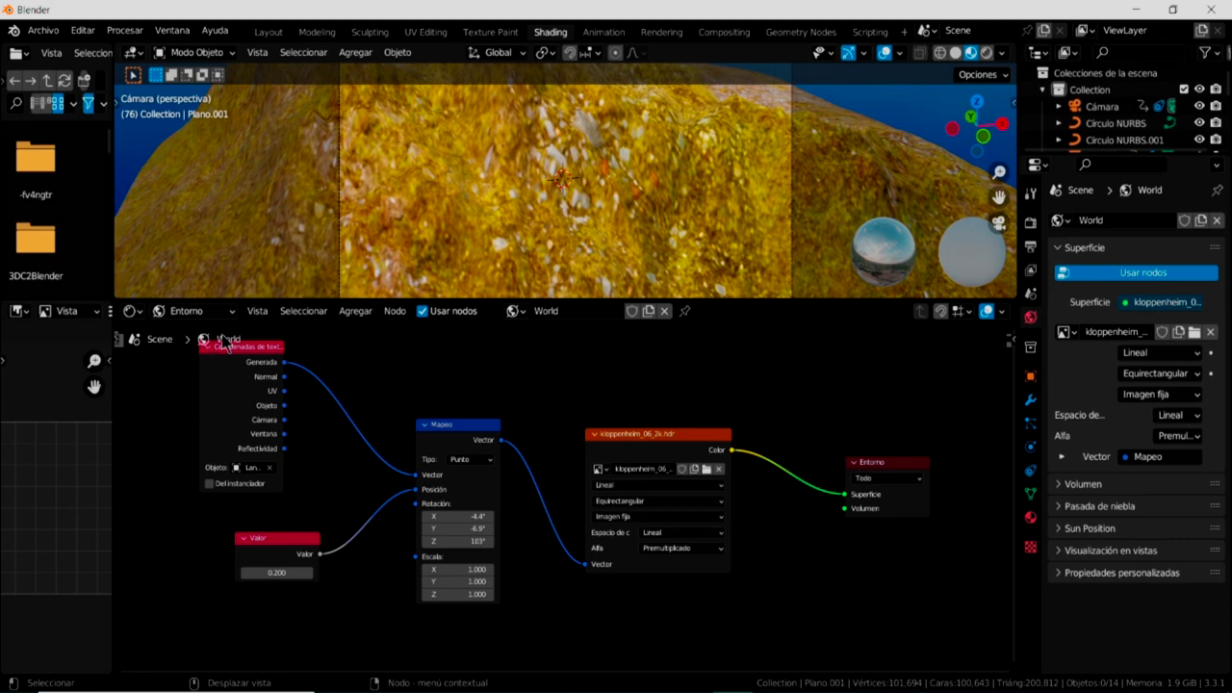
View the object's material nodes, return to World nodes, and reconnect Valor to Mapeo's Posición.
{"action": "left_click", "coordinate": [232, 312]}
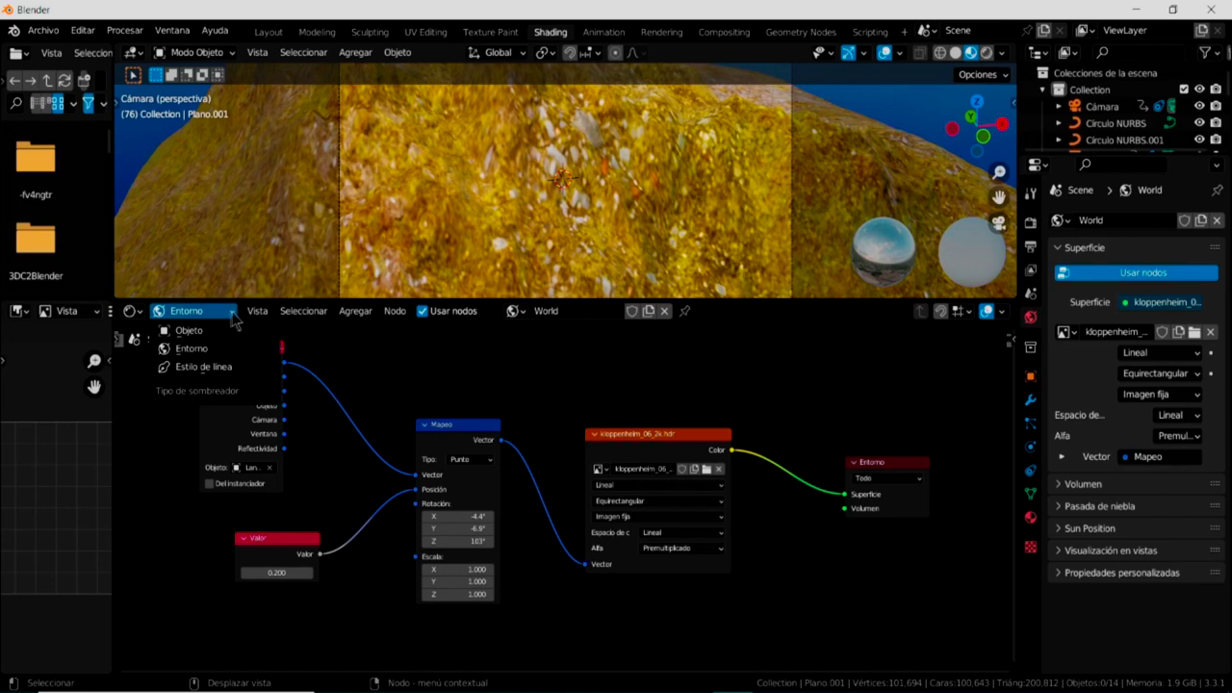
{"action": "left_click", "coordinate": [216, 332]}
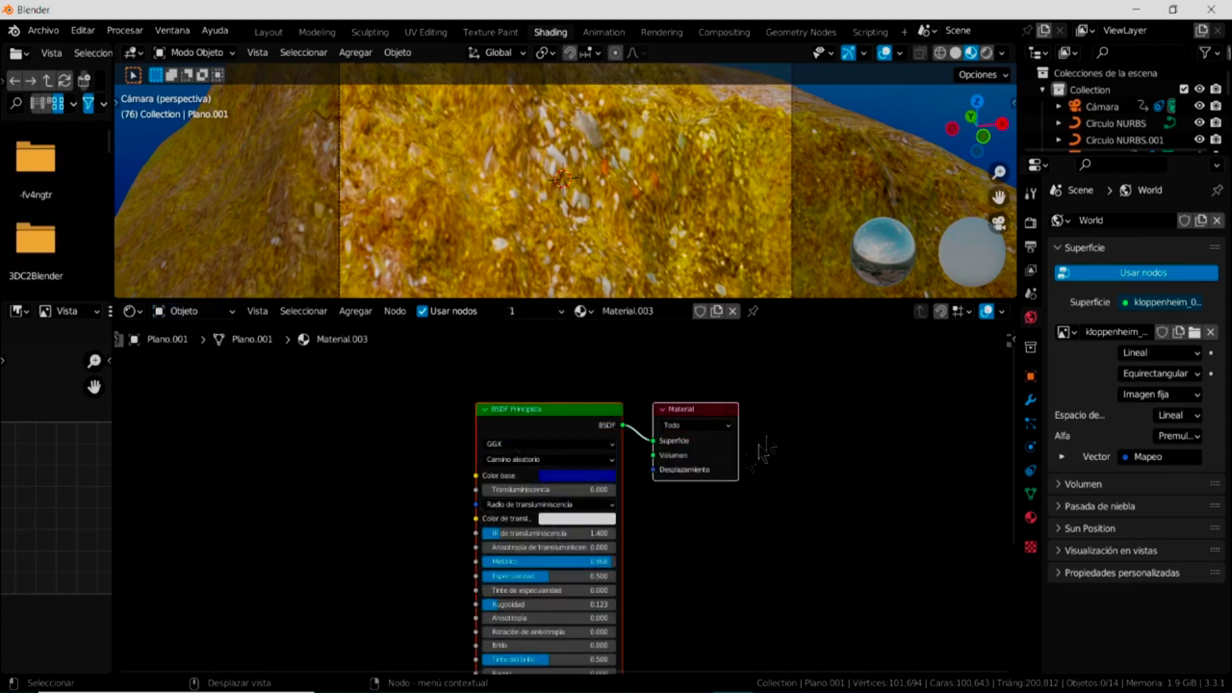
{"action": "left_click", "coordinate": [234, 318]}
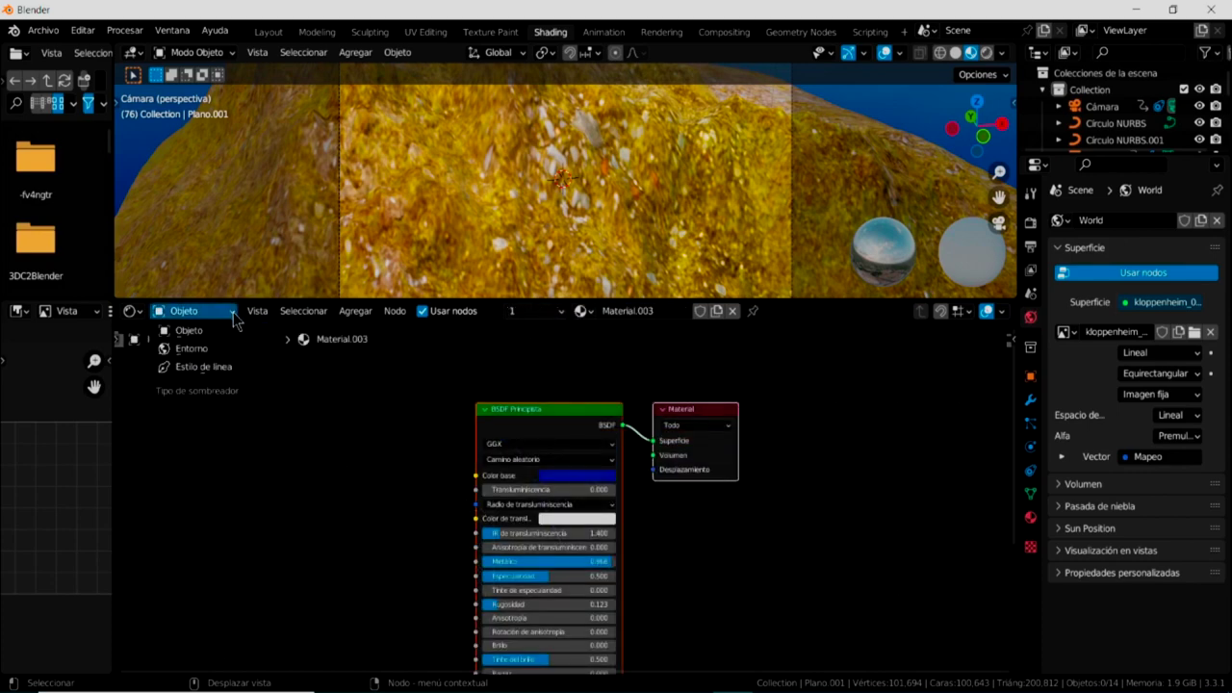
{"action": "left_click", "coordinate": [213, 351]}
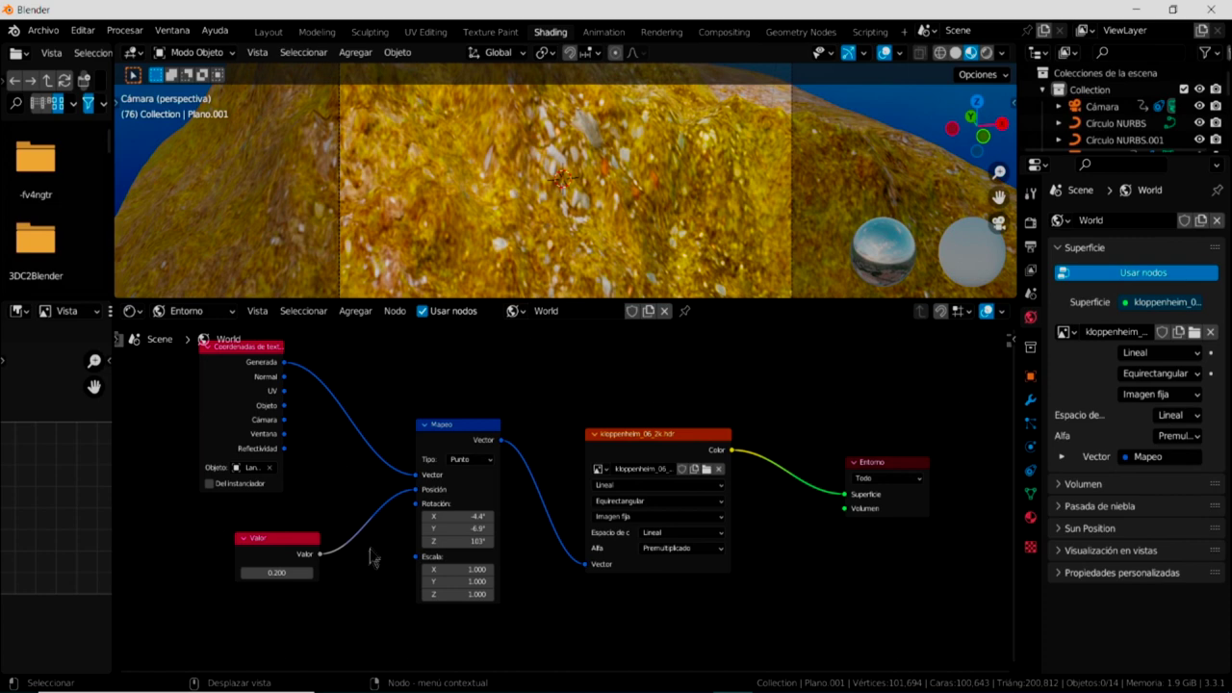
{"action": "left_click_drag", "start_coordinate": [382, 500], "coordinate": [416, 489]}
Give the 3D viewport a little more height and leave the camera view.
{"action": "scroll", "coordinate": [601, 162], "scroll_direction": "down", "scroll_amount": 3}
{"action": "scroll", "coordinate": [602, 163], "scroll_direction": "down", "scroll_amount": 3}
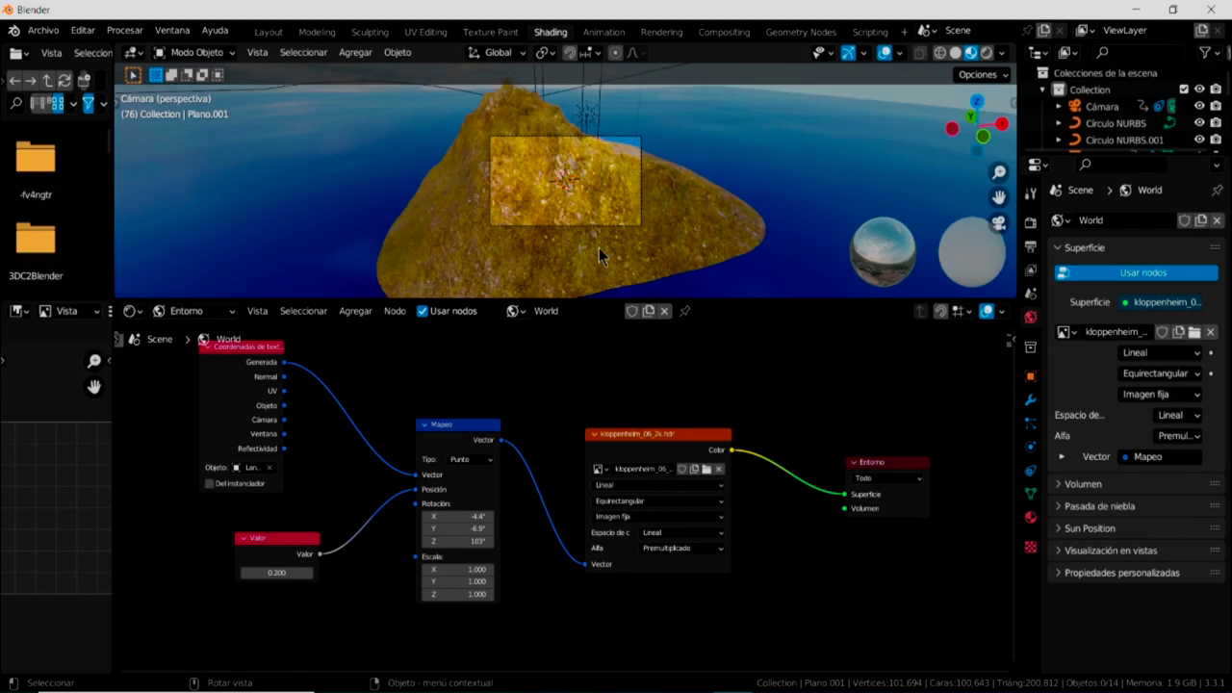
{"action": "left_click_drag", "start_coordinate": [595, 300], "coordinate": [592, 337]}
{"action": "key", "text": "KP_0"}
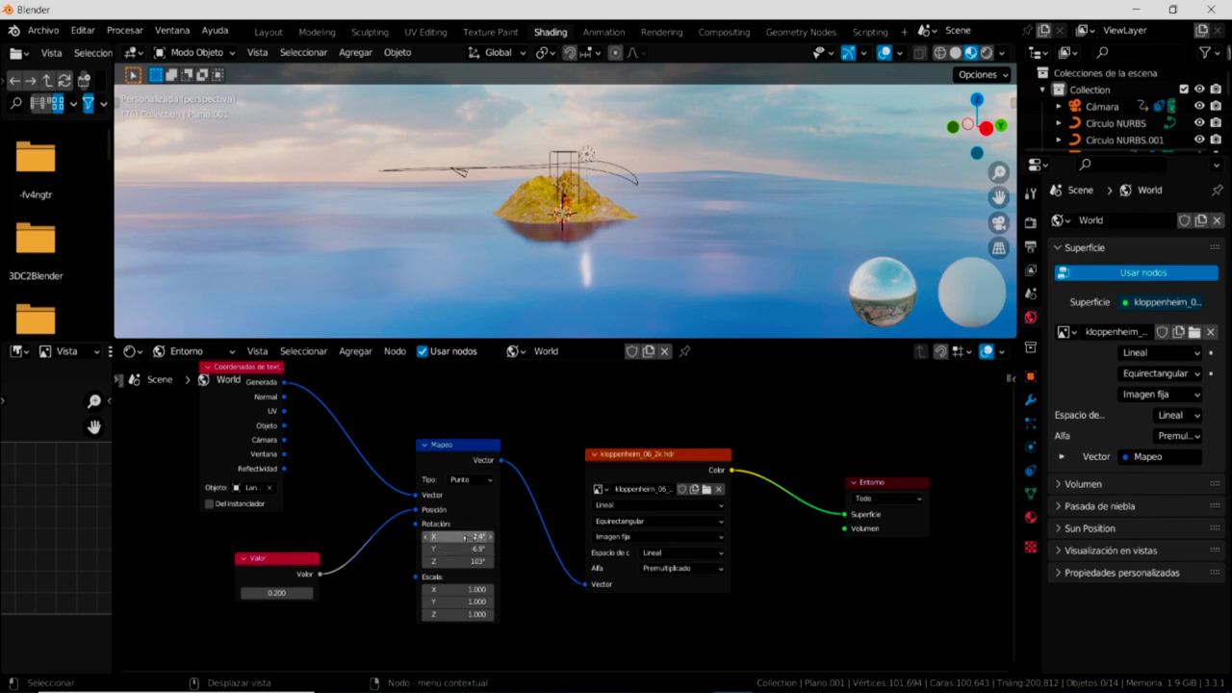
Tilt the sky with Mapeo's X and Y rotation to reveal hills behind the island.
{"action": "mouse_move", "coordinate": [457, 536]}
{"action": "left_mouse_down"}
{"action": "mouse_move", "coordinate": [496, 536]}
{"action": "mouse_move", "coordinate": [471, 536]}
{"action": "left_mouse_up"}
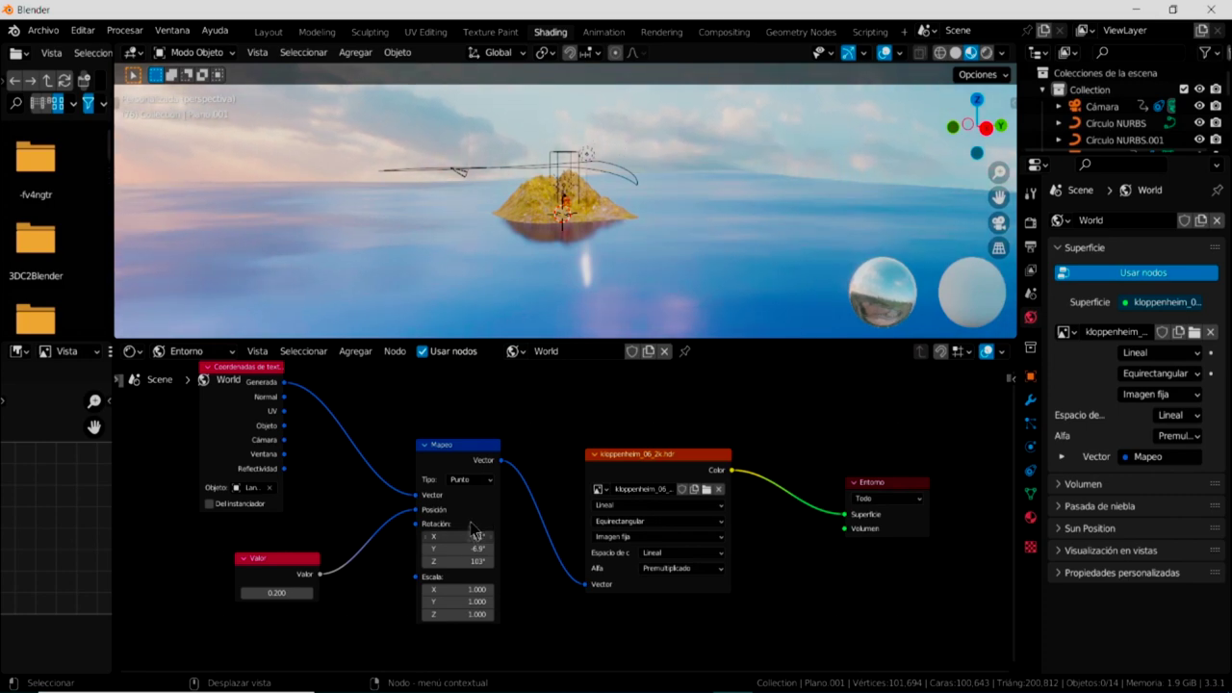
{"action": "mouse_move", "coordinate": [477, 537]}
{"action": "left_mouse_down"}
{"action": "mouse_move", "coordinate": [465, 537]}
{"action": "mouse_move", "coordinate": [477, 536]}
{"action": "left_mouse_up"}
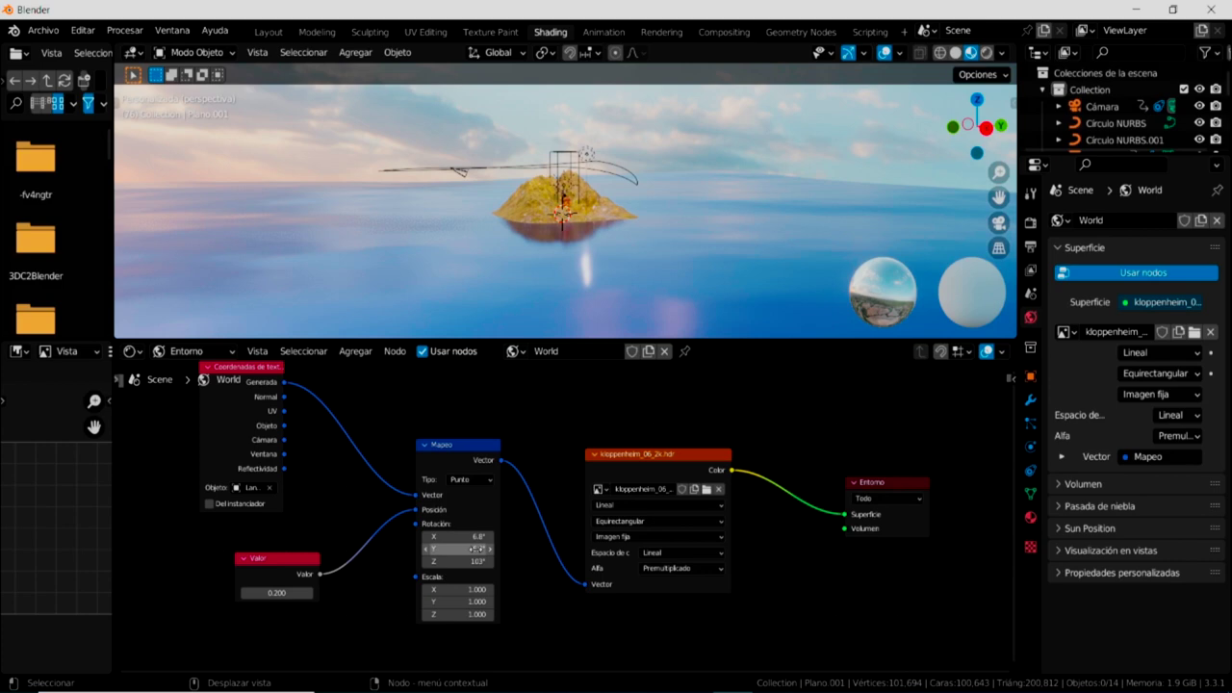
{"action": "left_click_drag", "start_coordinate": [476, 549], "coordinate": [405, 549]}
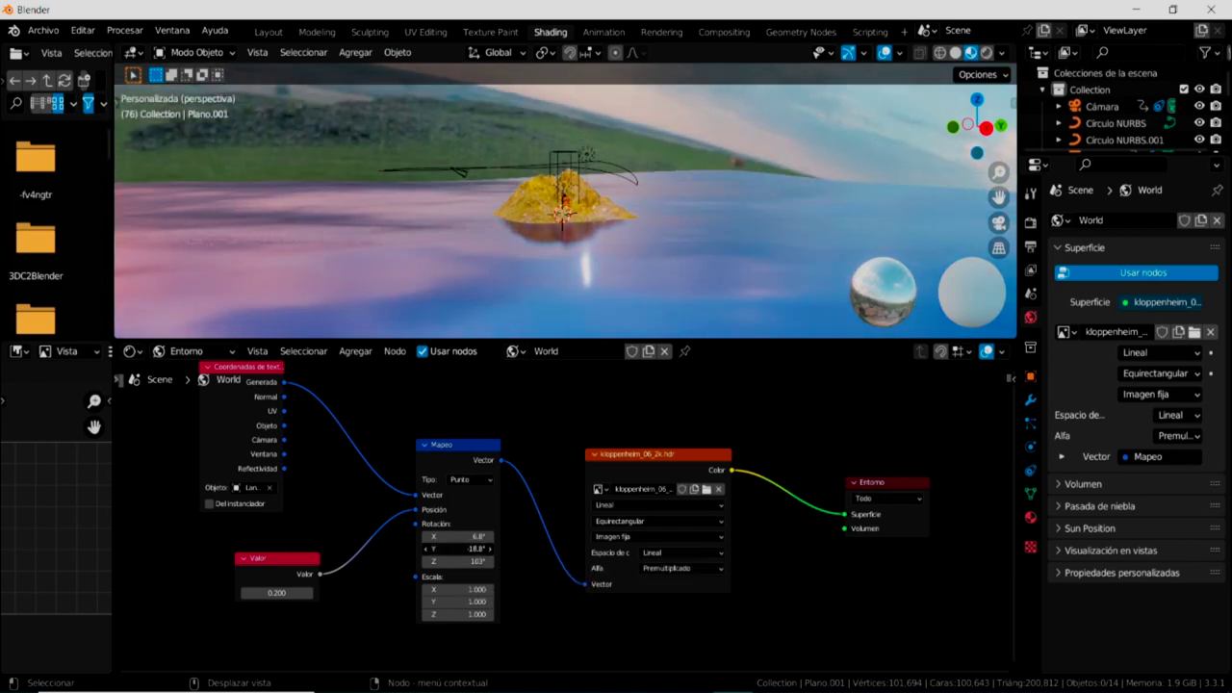
{"action": "left_click_drag", "start_coordinate": [453, 549], "coordinate": [462, 549]}
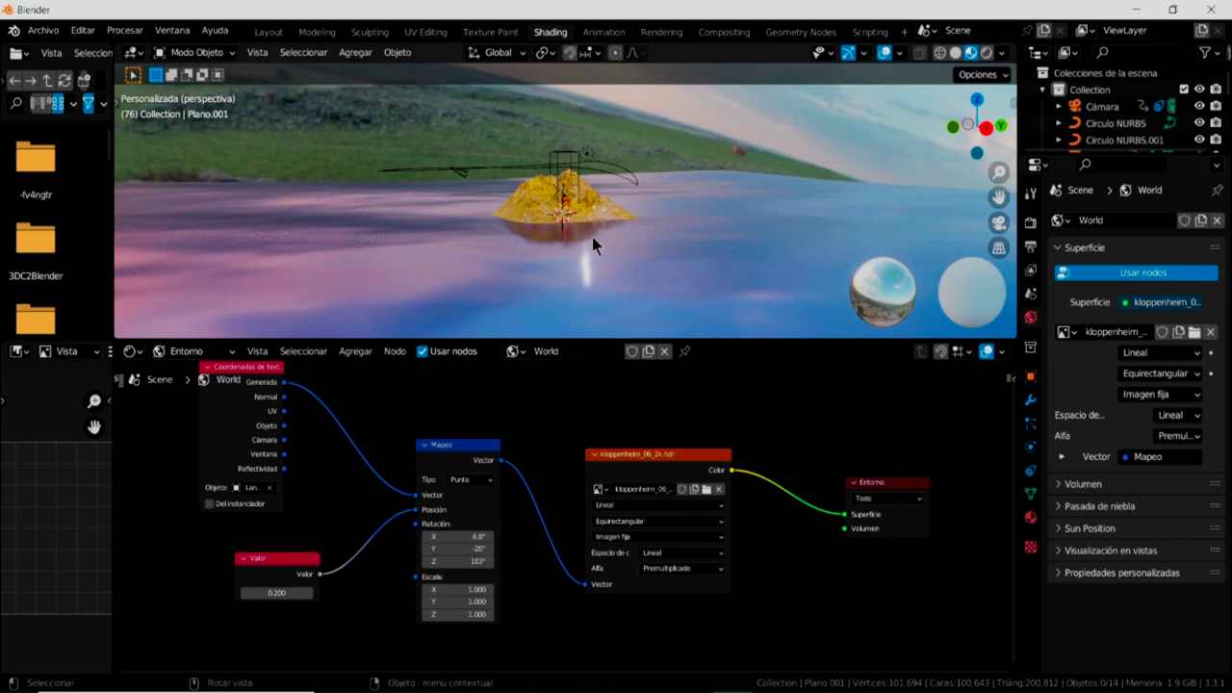
{"action": "left_click_drag", "start_coordinate": [575, 340], "coordinate": [571, 405]}
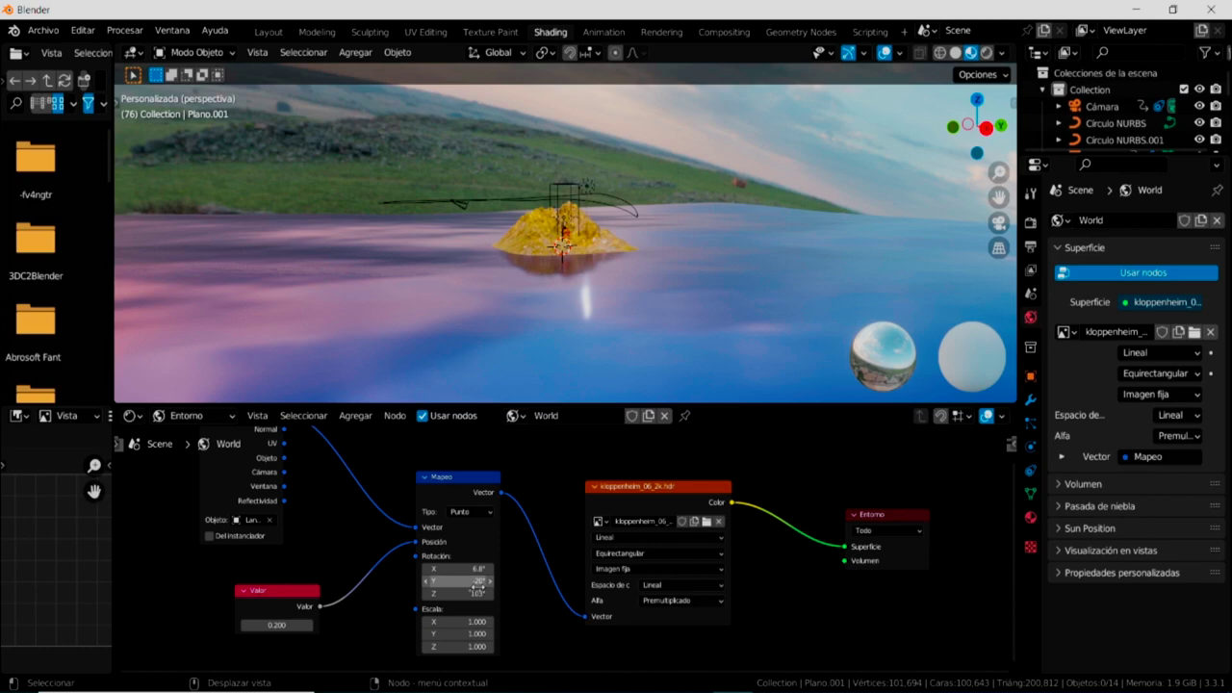
Settle Mapeo's Z rotation at 95.8° and X tilt at -4.1°, then show more nodes.
{"action": "mouse_move", "coordinate": [469, 595]}
{"action": "left_mouse_down"}
{"action": "mouse_move", "coordinate": [501, 594]}
{"action": "mouse_move", "coordinate": [453, 594]}
{"action": "left_mouse_up"}
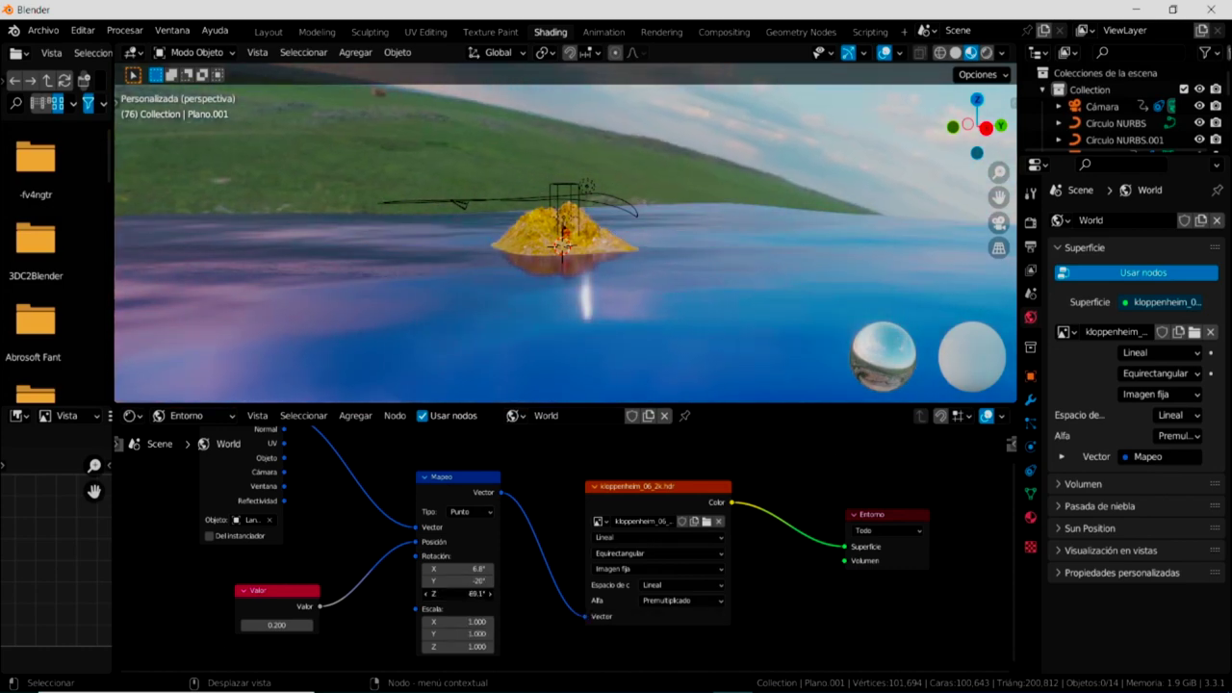
{"action": "scroll", "coordinate": [596, 333], "scroll_direction": "up", "scroll_amount": 2}
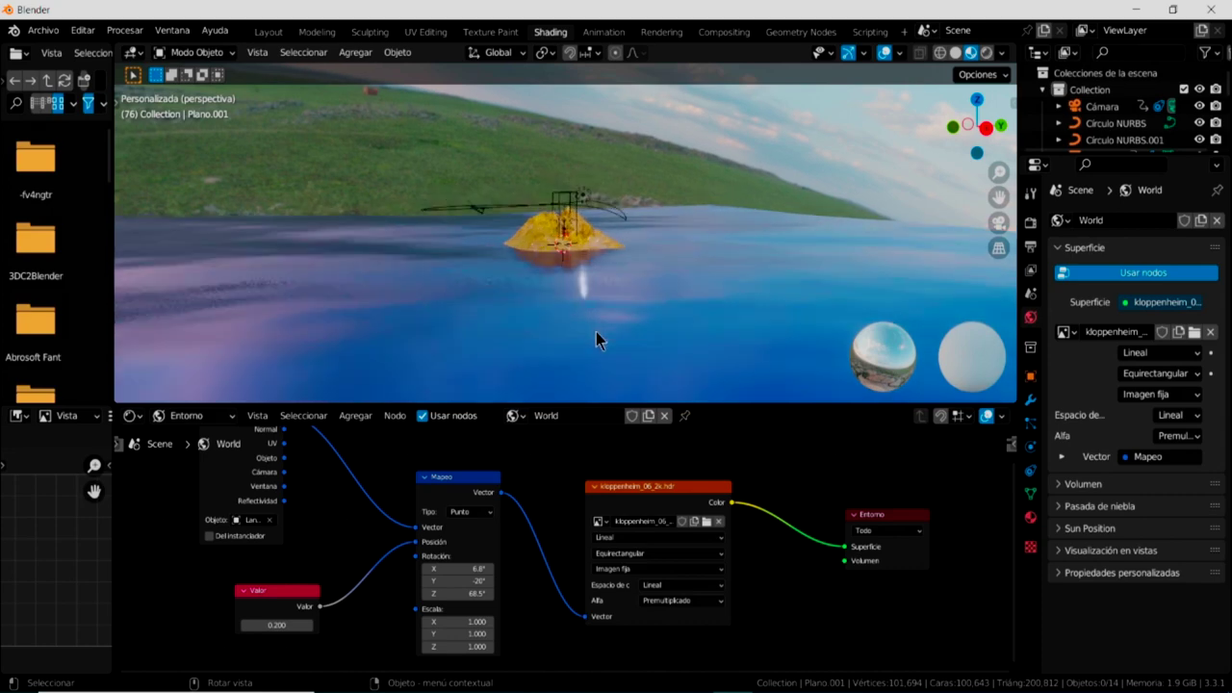
{"action": "scroll", "coordinate": [596, 332], "scroll_direction": "up", "scroll_amount": 2}
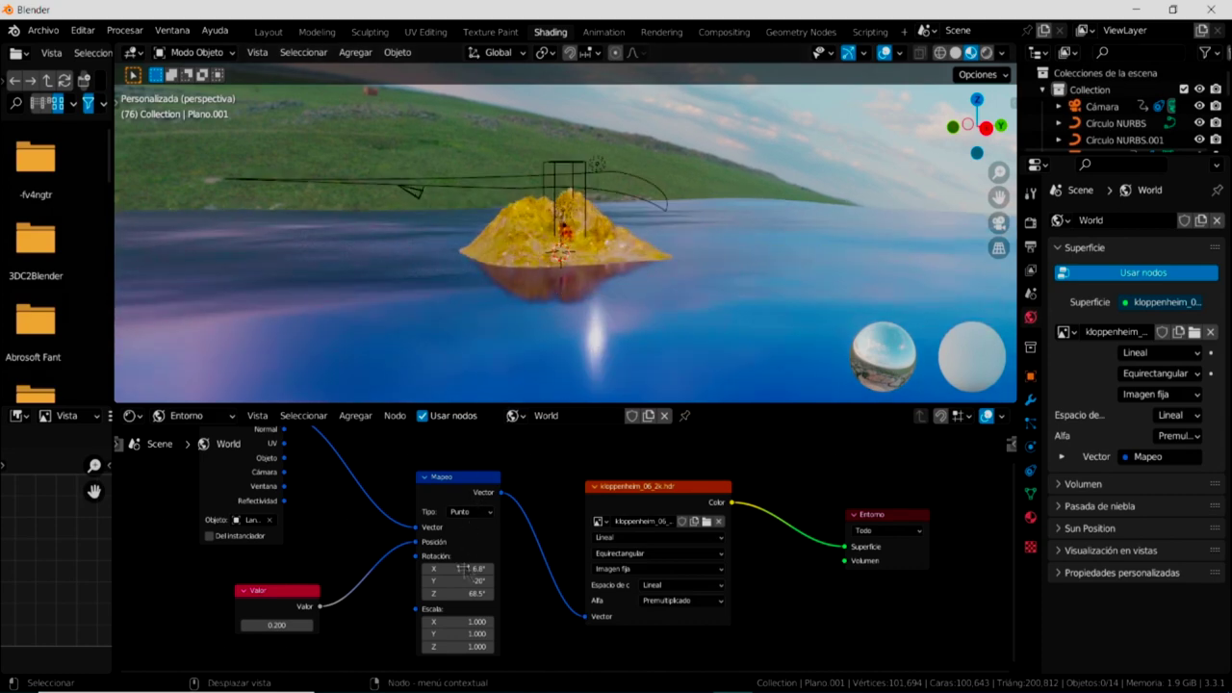
{"action": "left_click_drag", "start_coordinate": [471, 594], "coordinate": [466, 594]}
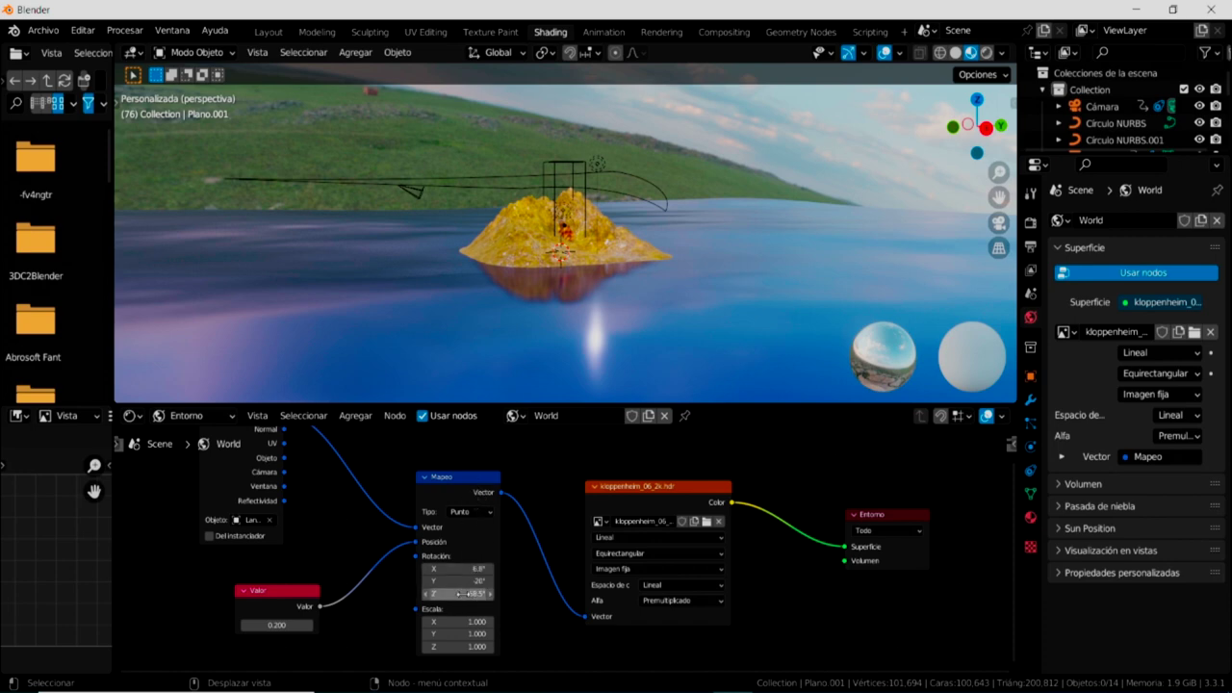
{"action": "left_click_drag", "start_coordinate": [462, 594], "coordinate": [487, 594]}
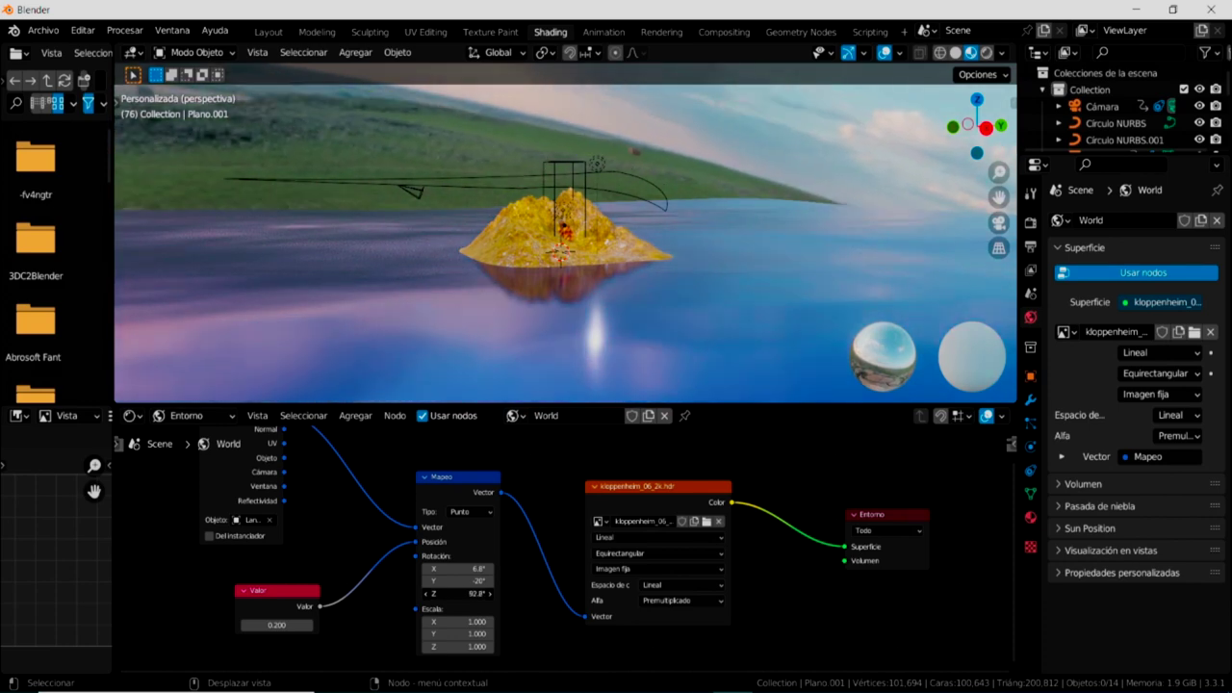
{"action": "left_click_drag", "start_coordinate": [486, 594], "coordinate": [481, 594]}
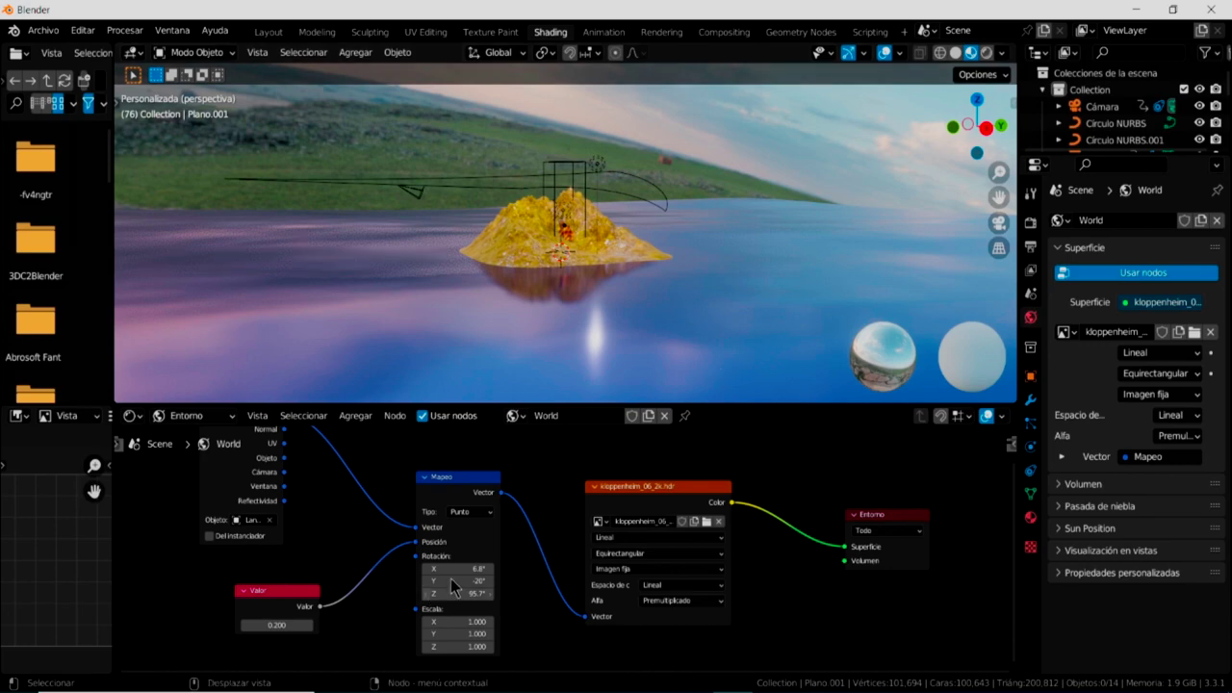
{"action": "mouse_move", "coordinate": [455, 570]}
{"action": "left_mouse_down"}
{"action": "mouse_move", "coordinate": [474, 570]}
{"action": "mouse_move", "coordinate": [445, 570]}
{"action": "mouse_move", "coordinate": [460, 571]}
{"action": "left_mouse_up"}
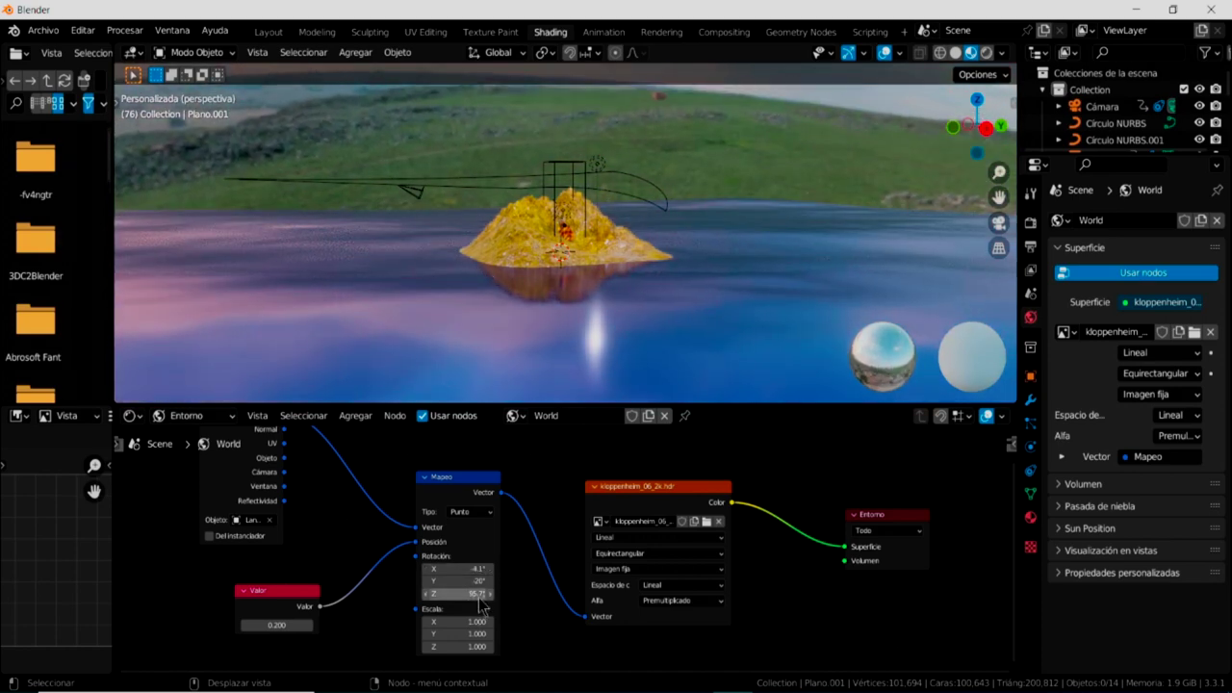
{"action": "mouse_move", "coordinate": [457, 594]}
{"action": "left_mouse_down"}
{"action": "mouse_move", "coordinate": [486, 581]}
{"action": "mouse_move", "coordinate": [467, 581]}
{"action": "left_mouse_up"}
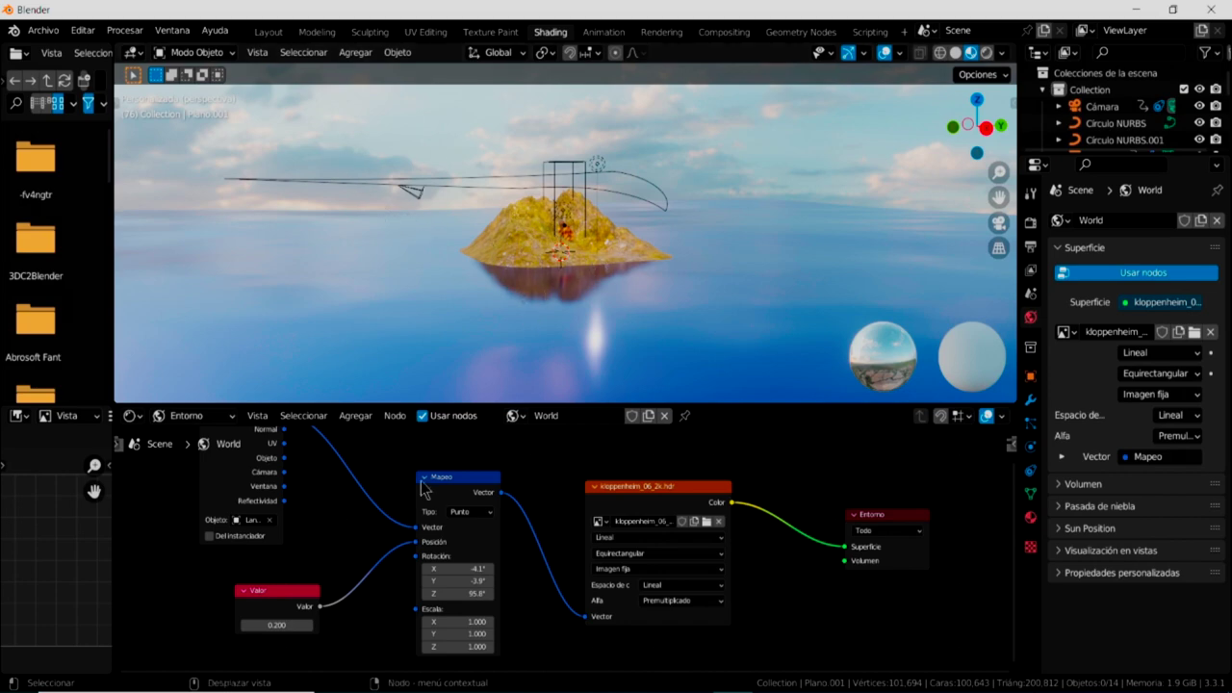
{"action": "left_click_drag", "start_coordinate": [490, 404], "coordinate": [482, 295]}
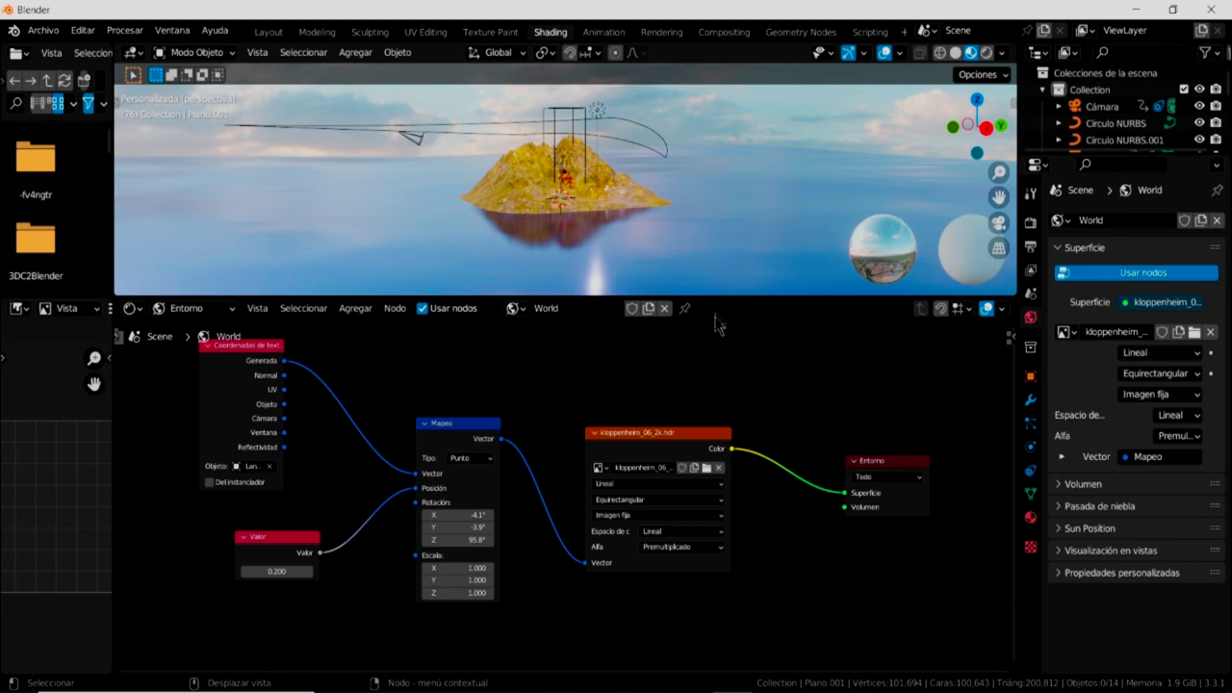
Make the 3D viewport slightly taller and orbit to look down on the island.
{"action": "left_click_drag", "start_coordinate": [725, 297], "coordinate": [728, 342]}
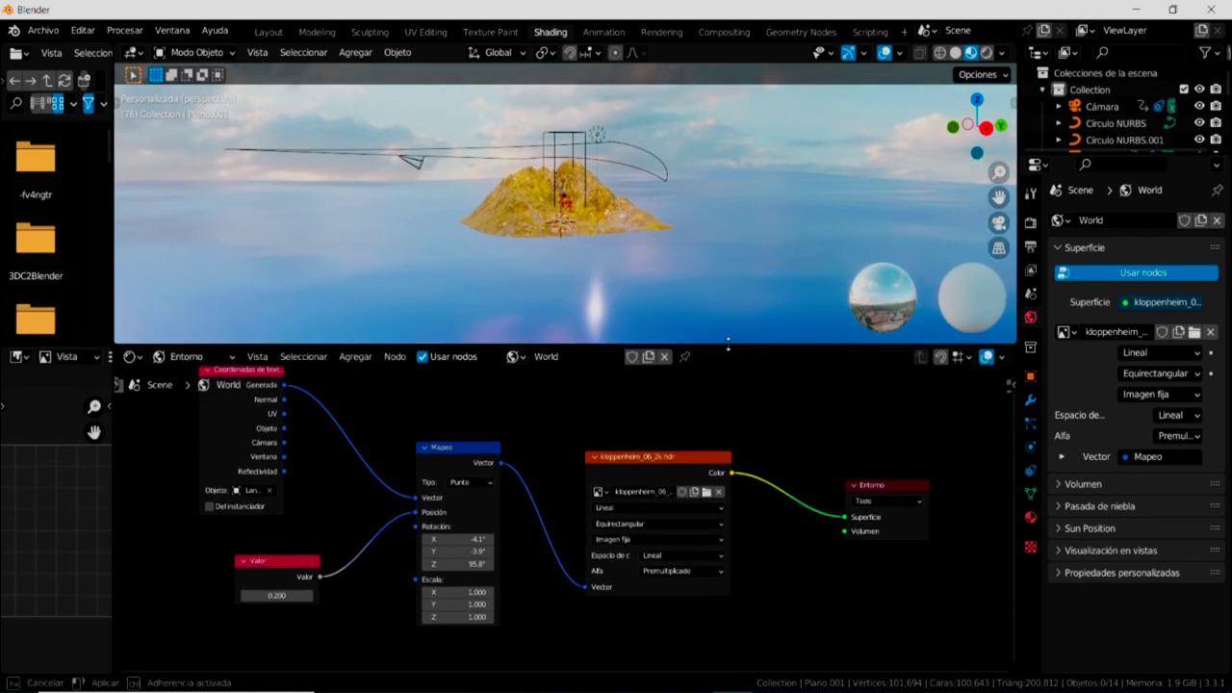
{"action": "left_click_drag", "start_coordinate": [728, 344], "coordinate": [732, 361]}
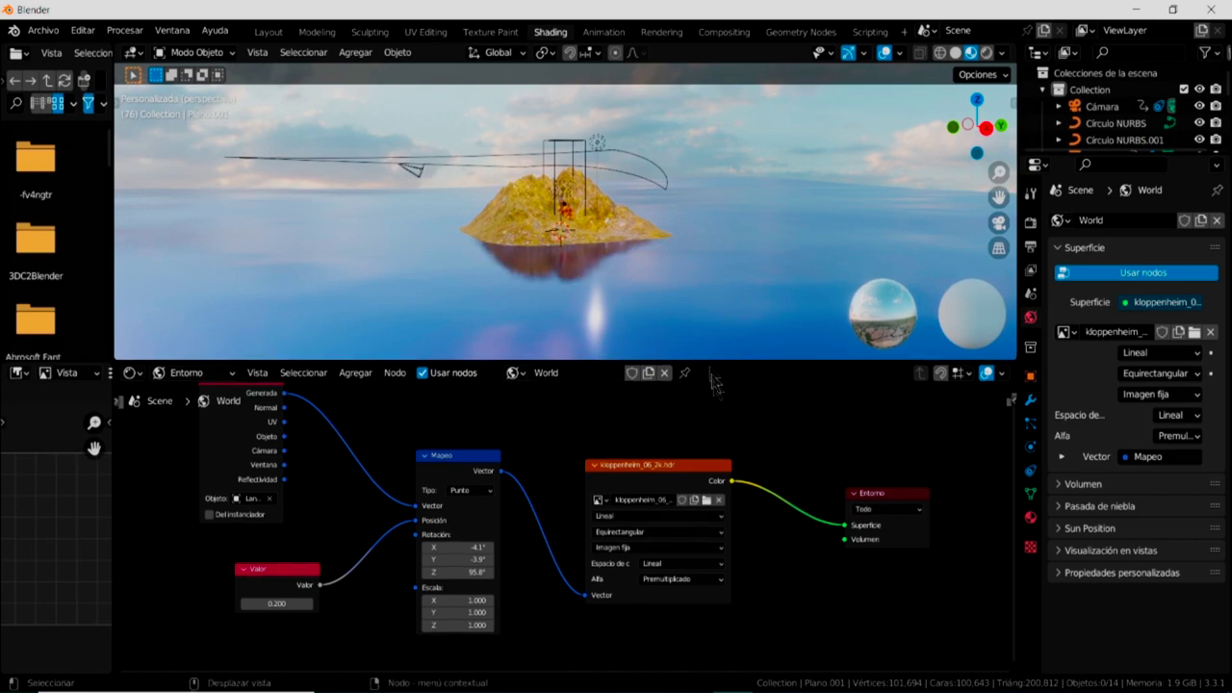
{"action": "mouse_move", "coordinate": [680, 296]}
{"action": "middle_mouse_down"}
{"action": "mouse_move", "coordinate": [665, 286]}
{"action": "mouse_move", "coordinate": [591, 302]}
{"action": "mouse_move", "coordinate": [569, 289]}
{"action": "mouse_move", "coordinate": [488, 301]}
{"action": "mouse_move", "coordinate": [255, 281]}
{"action": "mouse_move", "coordinate": [301, 299]}
{"action": "mouse_move", "coordinate": [479, 283]}
{"action": "mouse_move", "coordinate": [490, 313]}
{"action": "middle_mouse_up"}
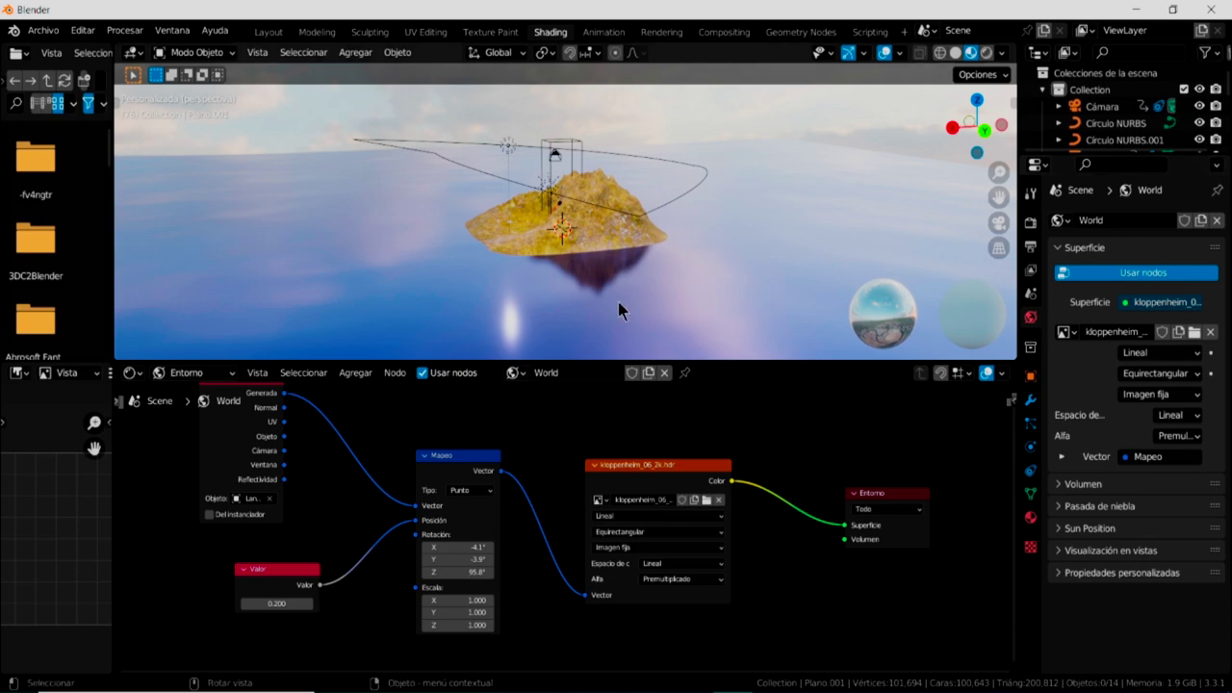
Return to the Layout workspace and switch off Eevee's Bloom in Render Properties.
{"action": "left_click", "coordinate": [269, 36]}
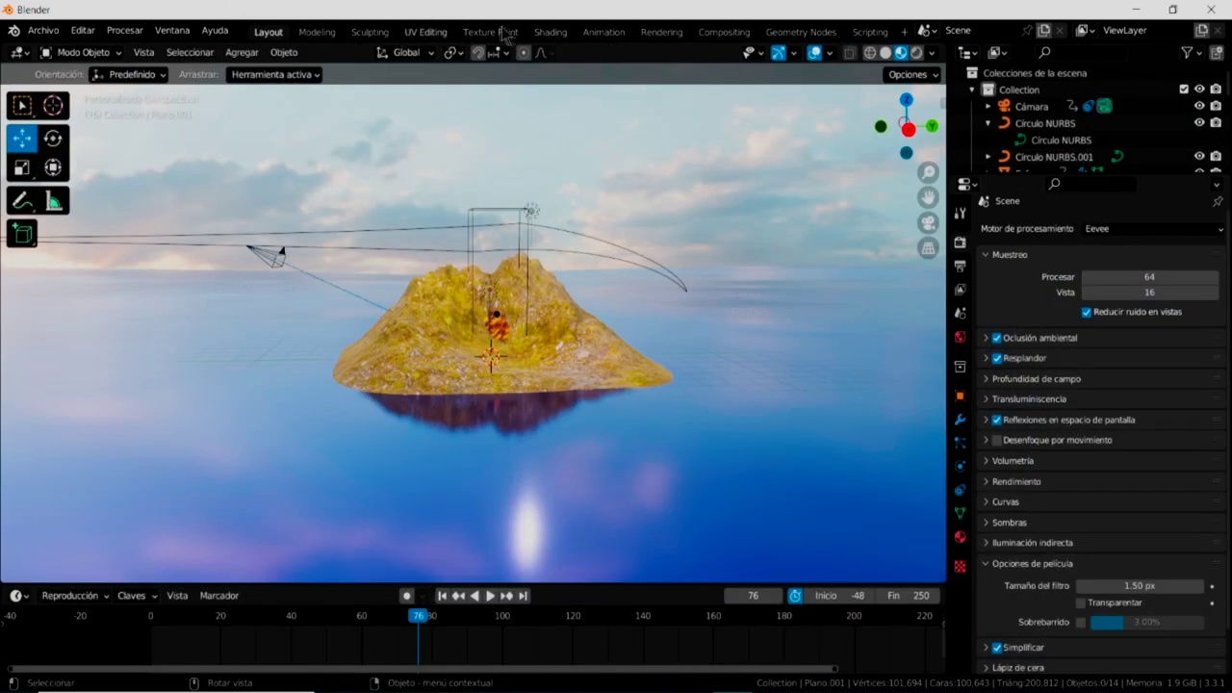
{"action": "left_click", "coordinate": [551, 37]}
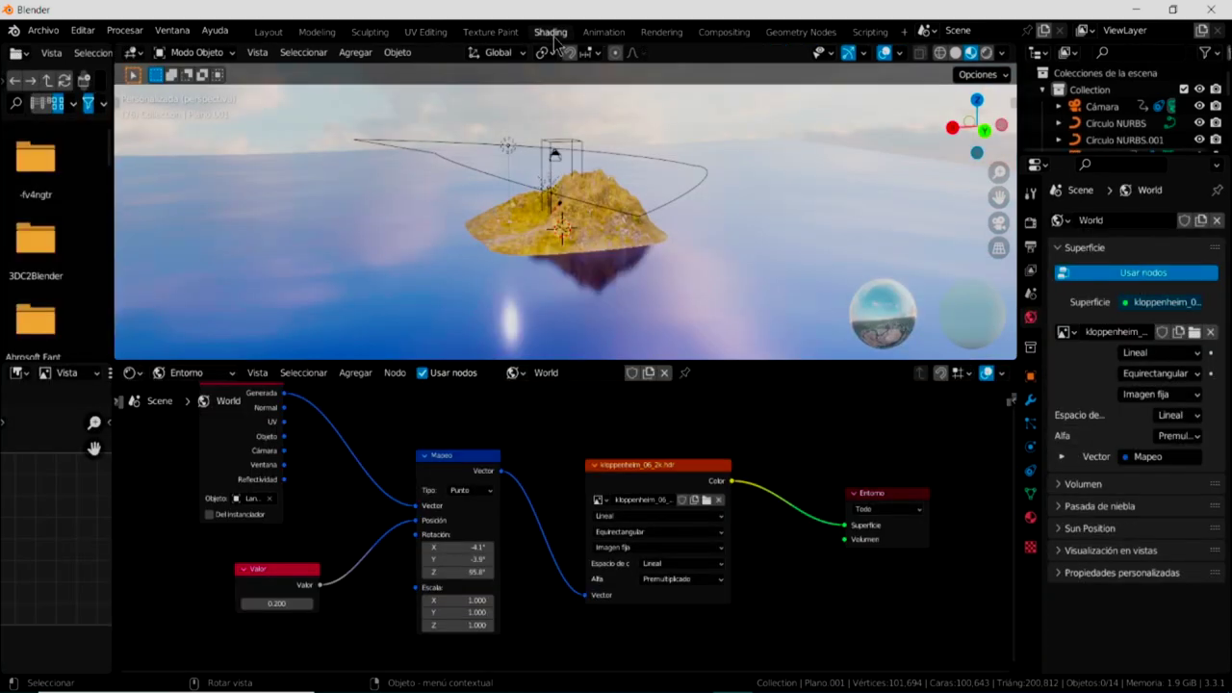
{"action": "left_click", "coordinate": [231, 377]}
{"action": "left_click", "coordinate": [268, 35]}
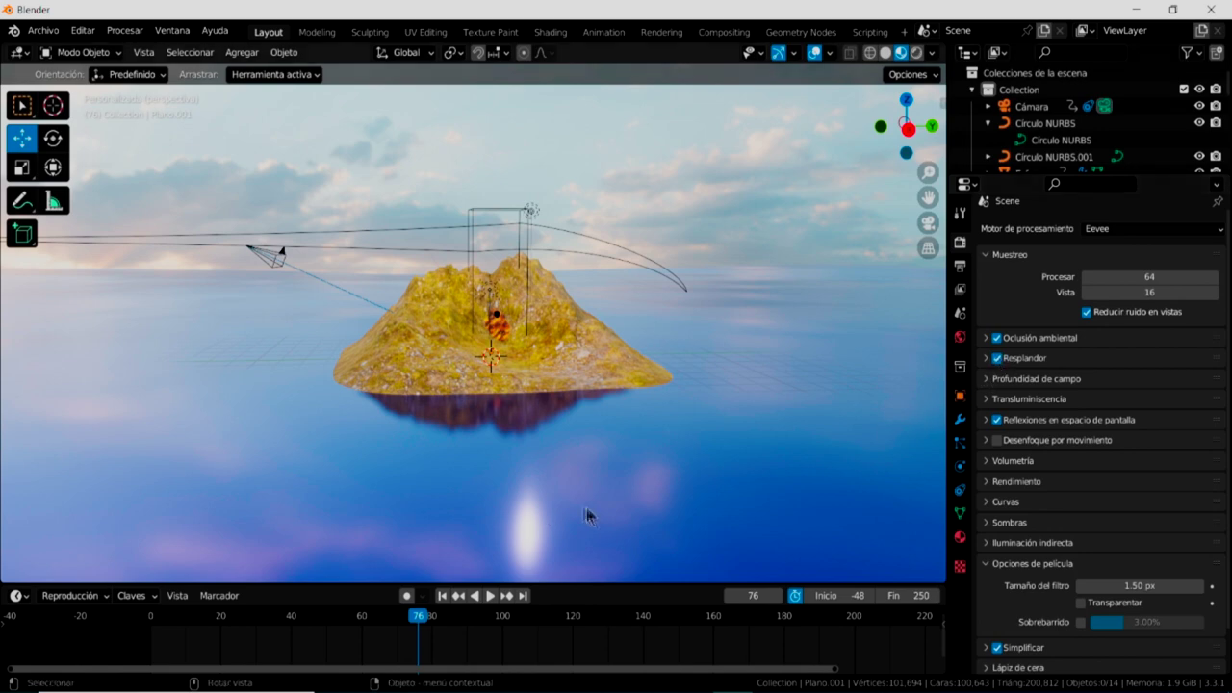
{"action": "left_click", "coordinate": [998, 358]}
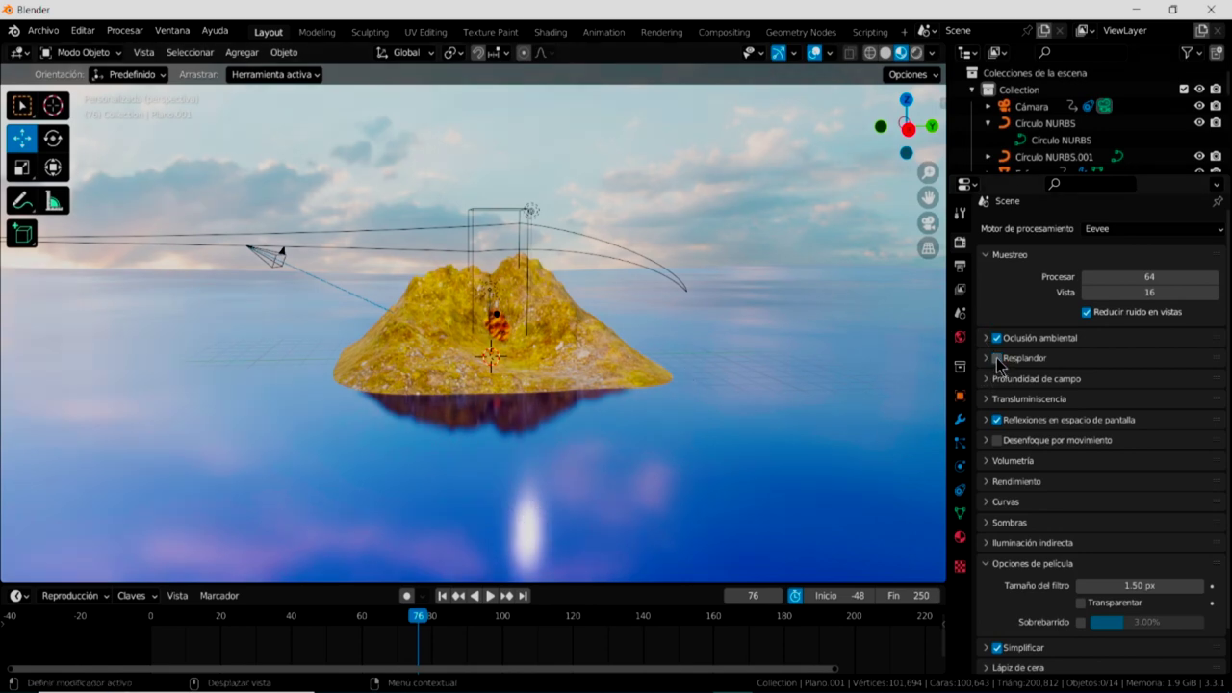
Compare Bloom on and off, leave it off, and turn off ambient occlusion.
{"action": "left_click", "coordinate": [997, 358]}
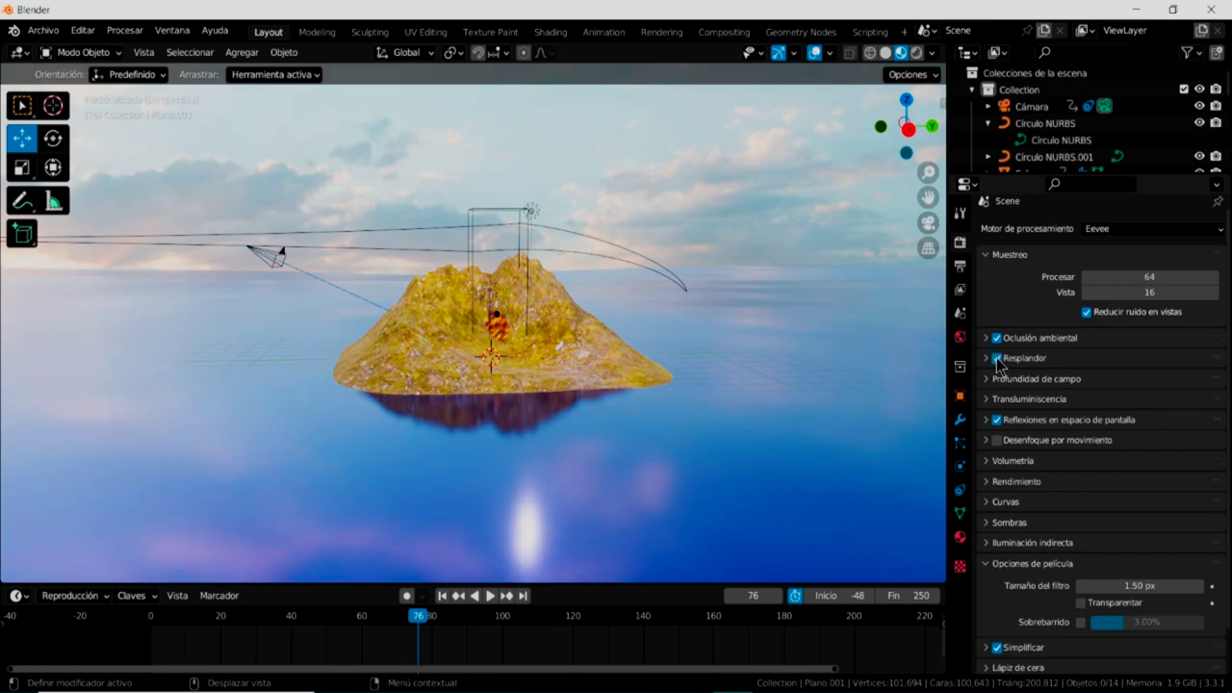
{"action": "left_click", "coordinate": [997, 358]}
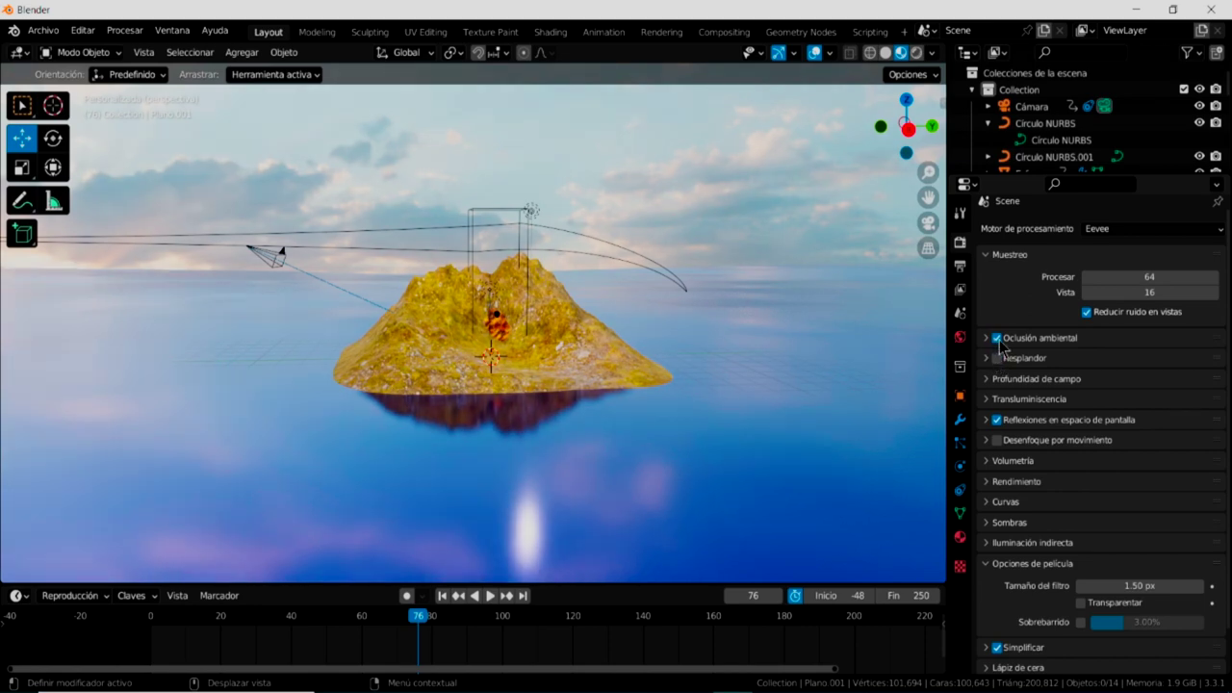
{"action": "left_click", "coordinate": [997, 338]}
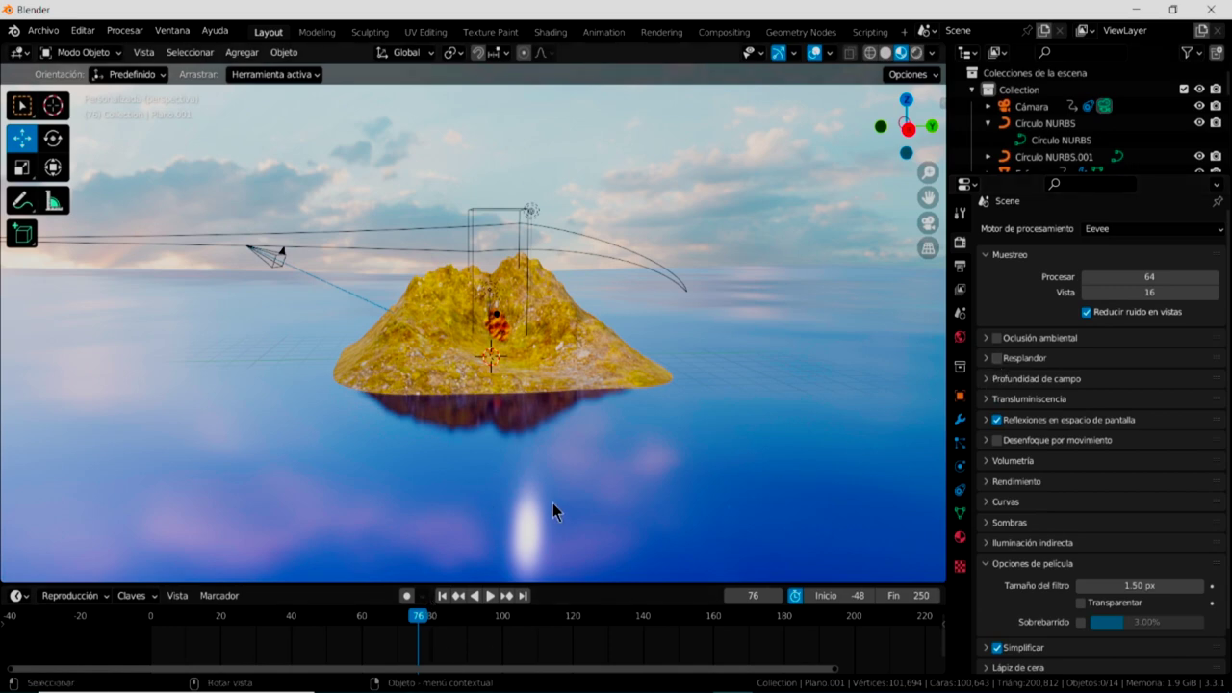
{"action": "middle_click_drag", "start_coordinate": [553, 504], "coordinate": [551, 494]}
{"action": "scroll", "coordinate": [550, 497], "scroll_direction": "down", "scroll_amount": 2}
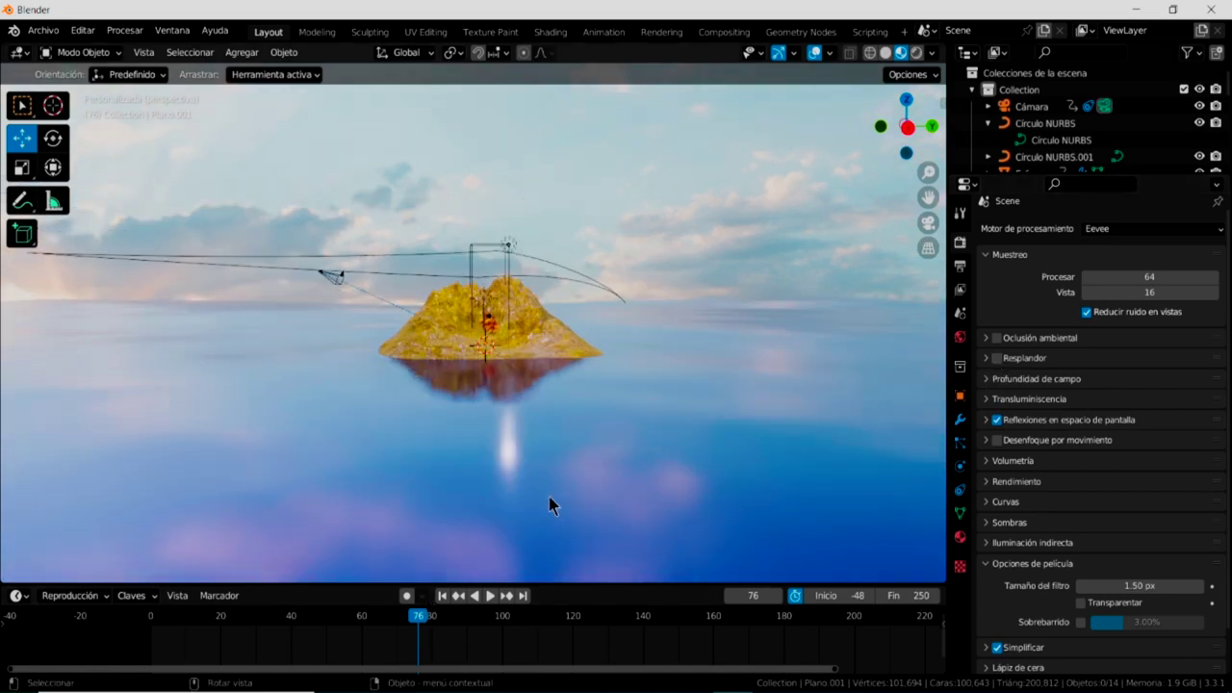
Toggle Bloom again to compare the glow, leave it off, and expand its settings.
{"action": "left_click", "coordinate": [998, 358]}
{"action": "left_click", "coordinate": [998, 358]}
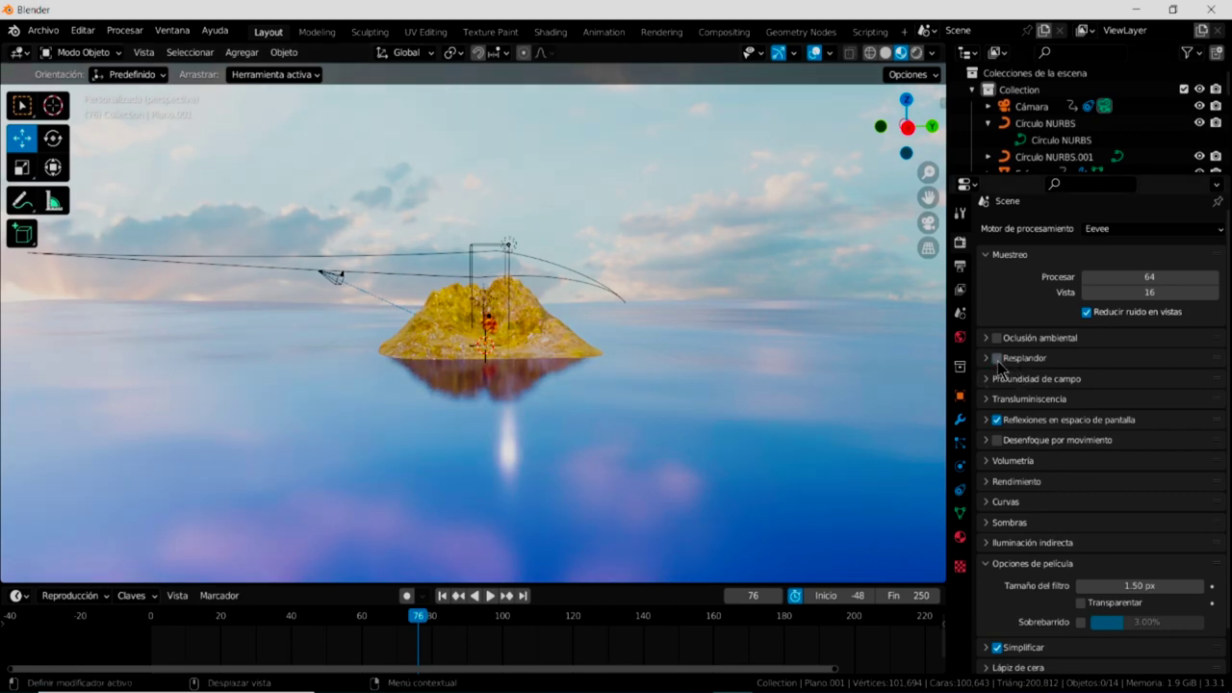
{"action": "left_click", "coordinate": [997, 359]}
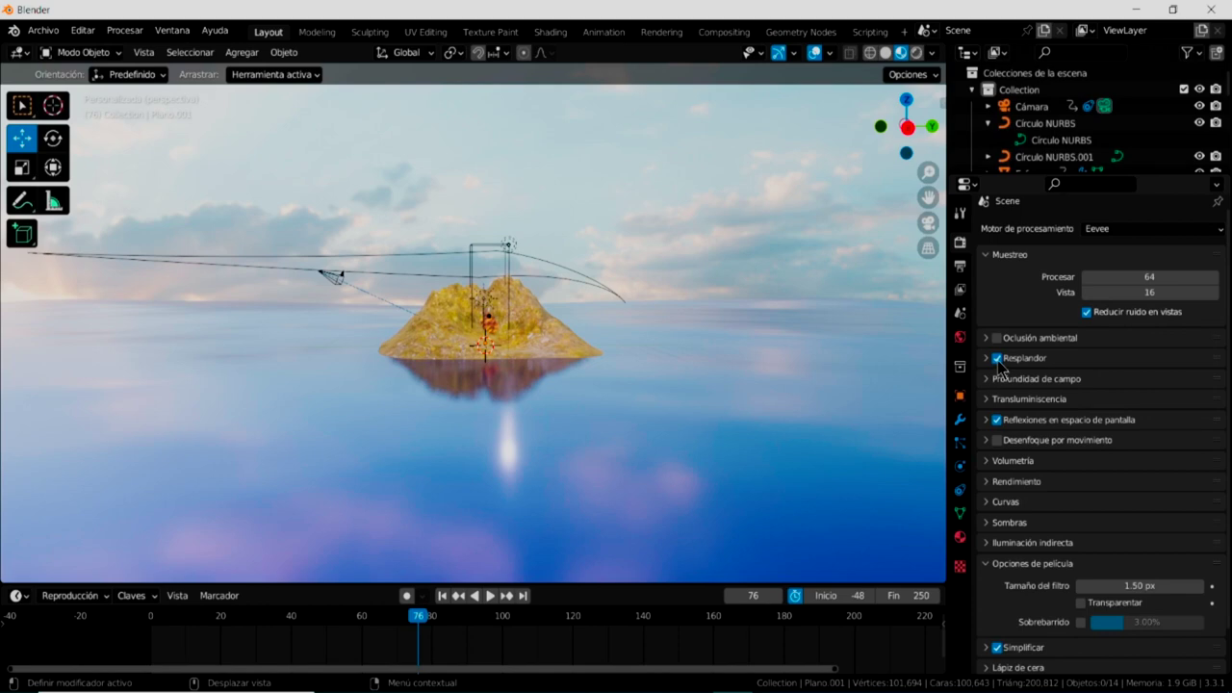
{"action": "left_click", "coordinate": [997, 358]}
{"action": "left_click", "coordinate": [1001, 356]}
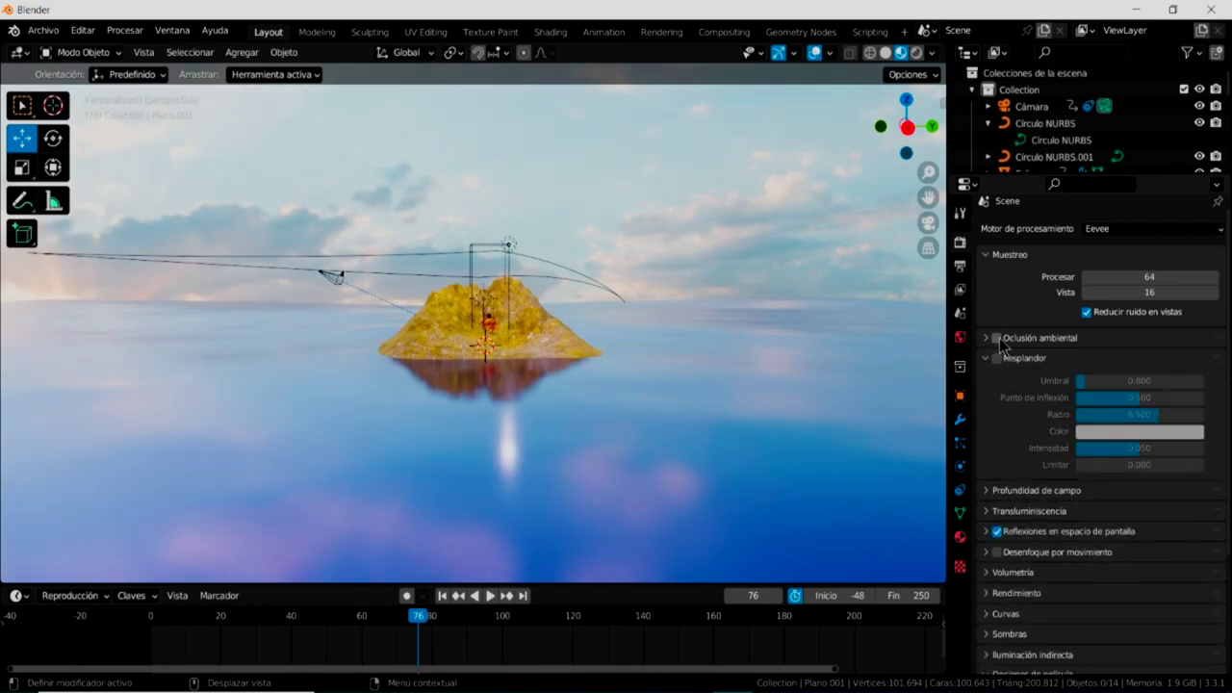
Compare ambient occlusion and Bloom once more, leaving both off, then orbit the island.
{"action": "left_click", "coordinate": [998, 339]}
{"action": "left_click", "coordinate": [998, 339]}
{"action": "left_click", "coordinate": [997, 339]}
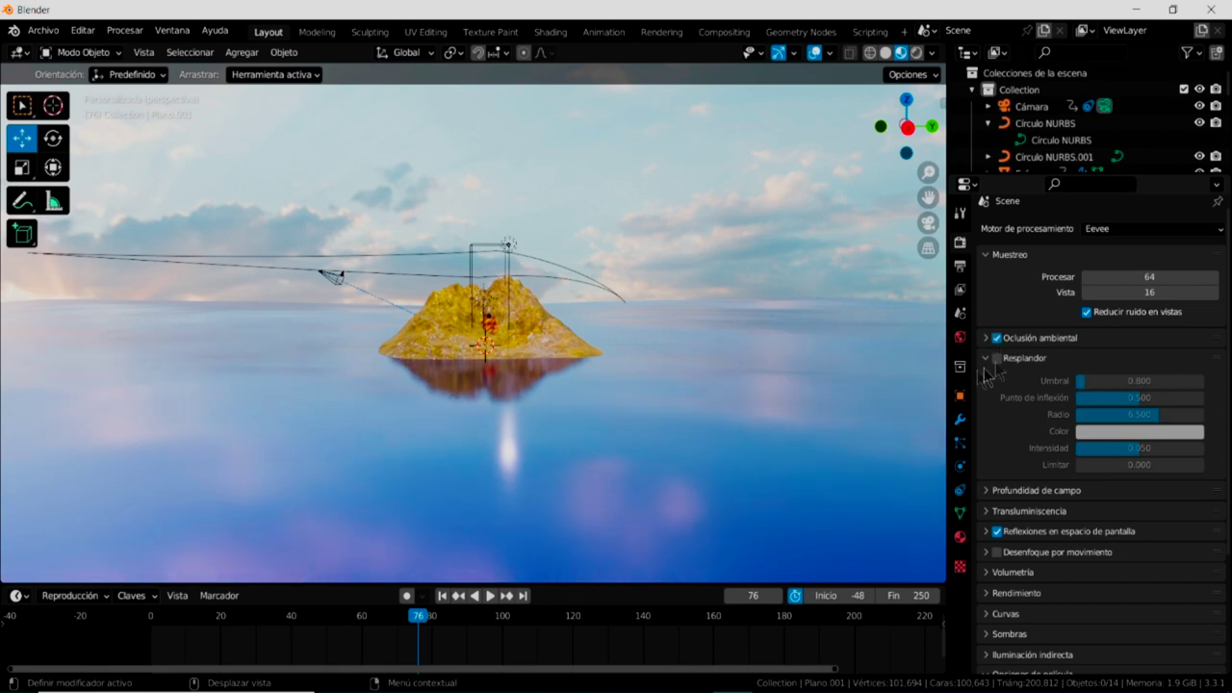
{"action": "left_click", "coordinate": [999, 358]}
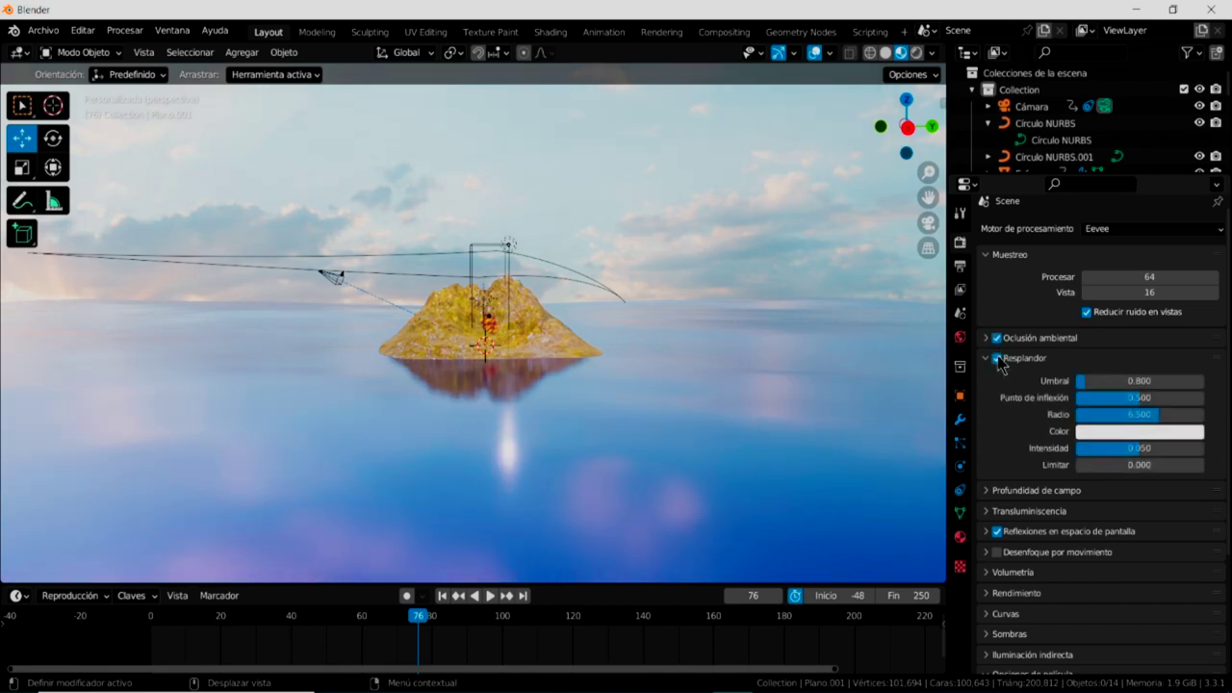
{"action": "left_click", "coordinate": [998, 358]}
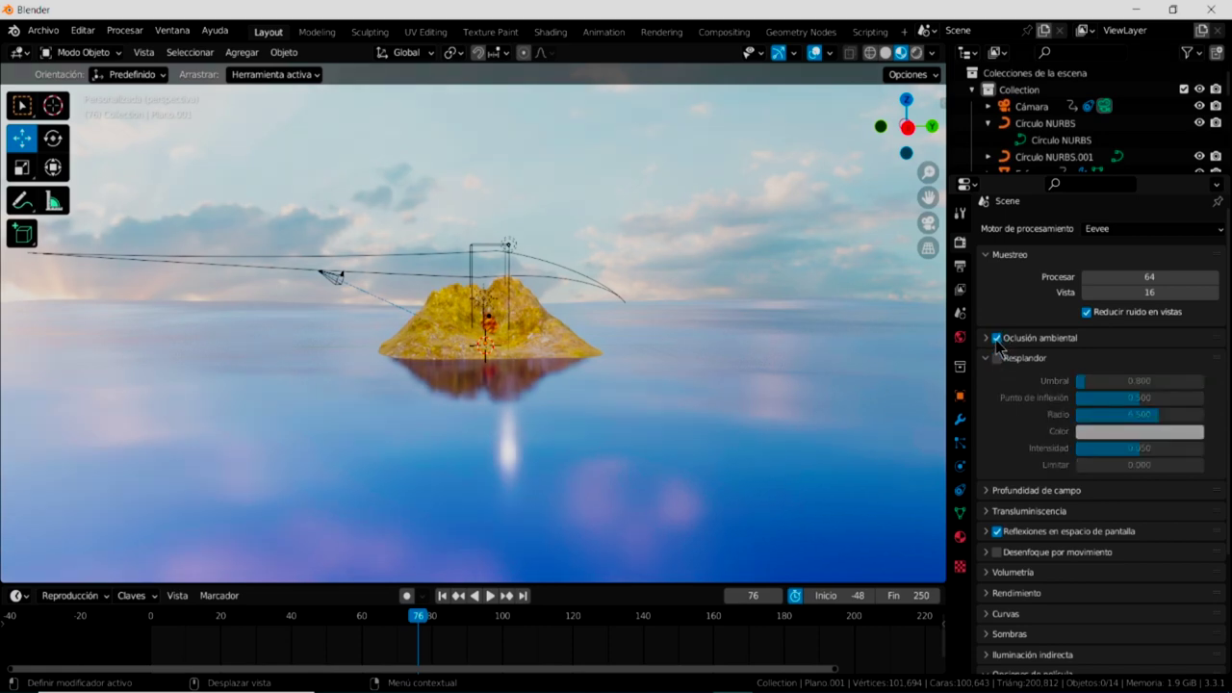
{"action": "left_click", "coordinate": [998, 339]}
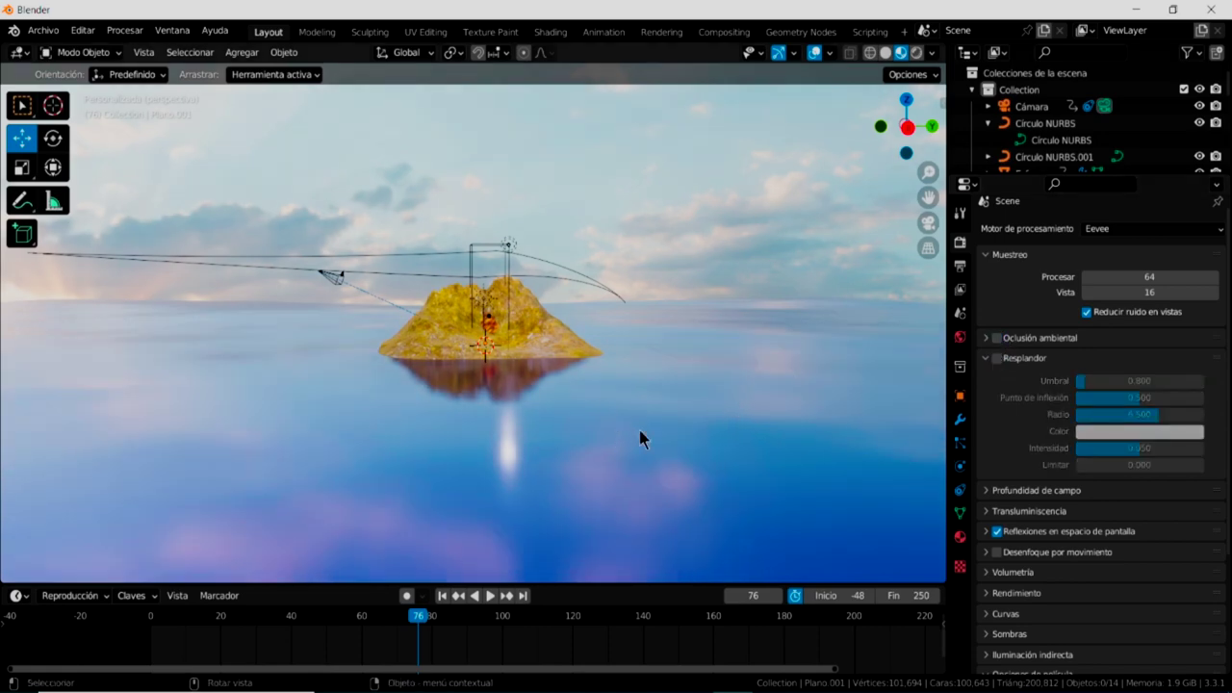
{"action": "middle_click_drag", "start_coordinate": [545, 447], "coordinate": [592, 457]}
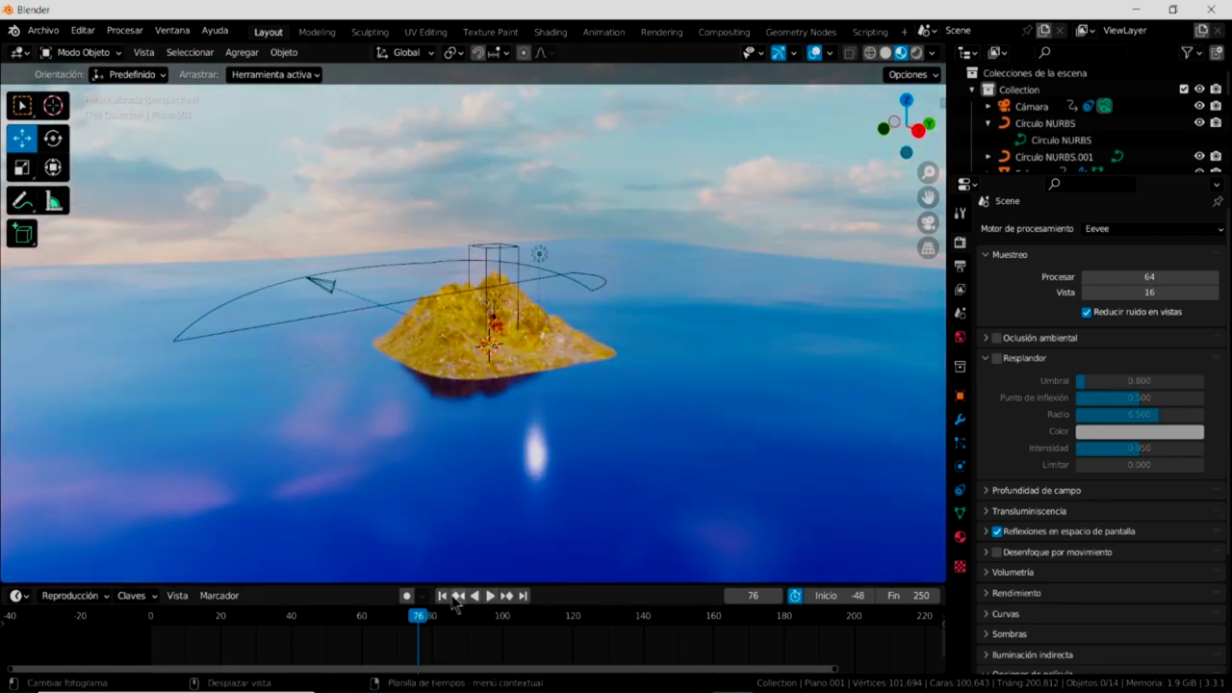
Play the animation while orbiting, glance at the Add menu, and switch to Material Preview shading.
{"action": "left_click", "coordinate": [490, 596]}
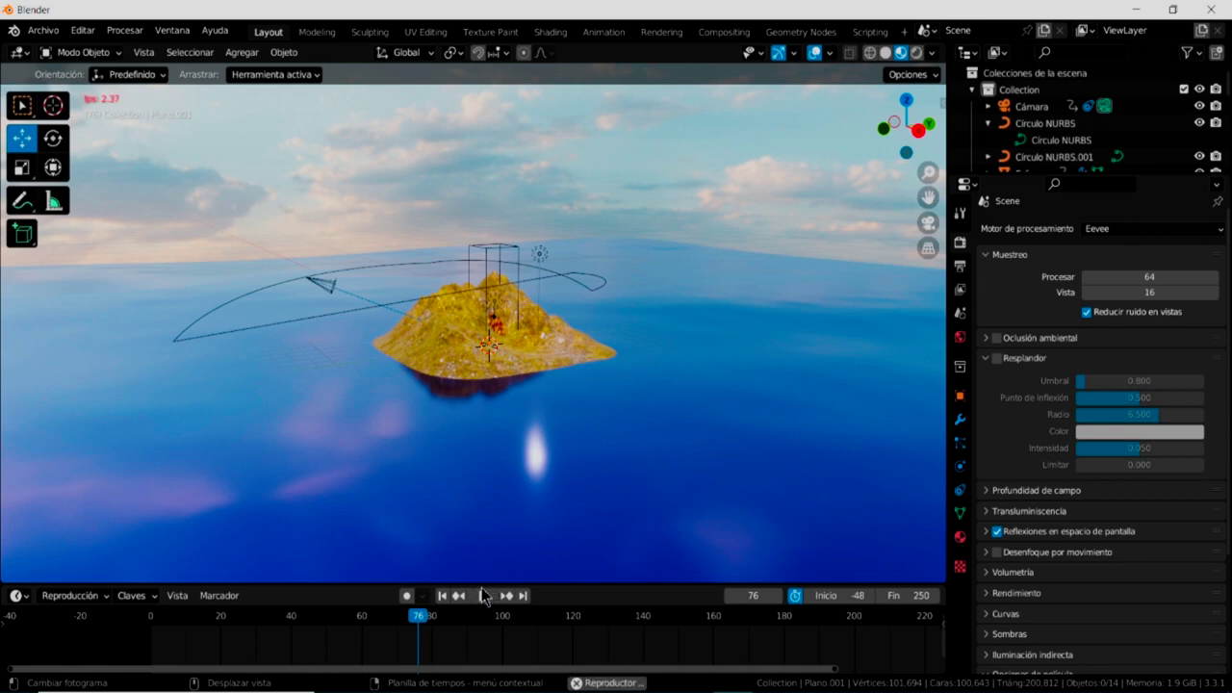
{"action": "middle_click_drag", "start_coordinate": [503, 468], "coordinate": [515, 470]}
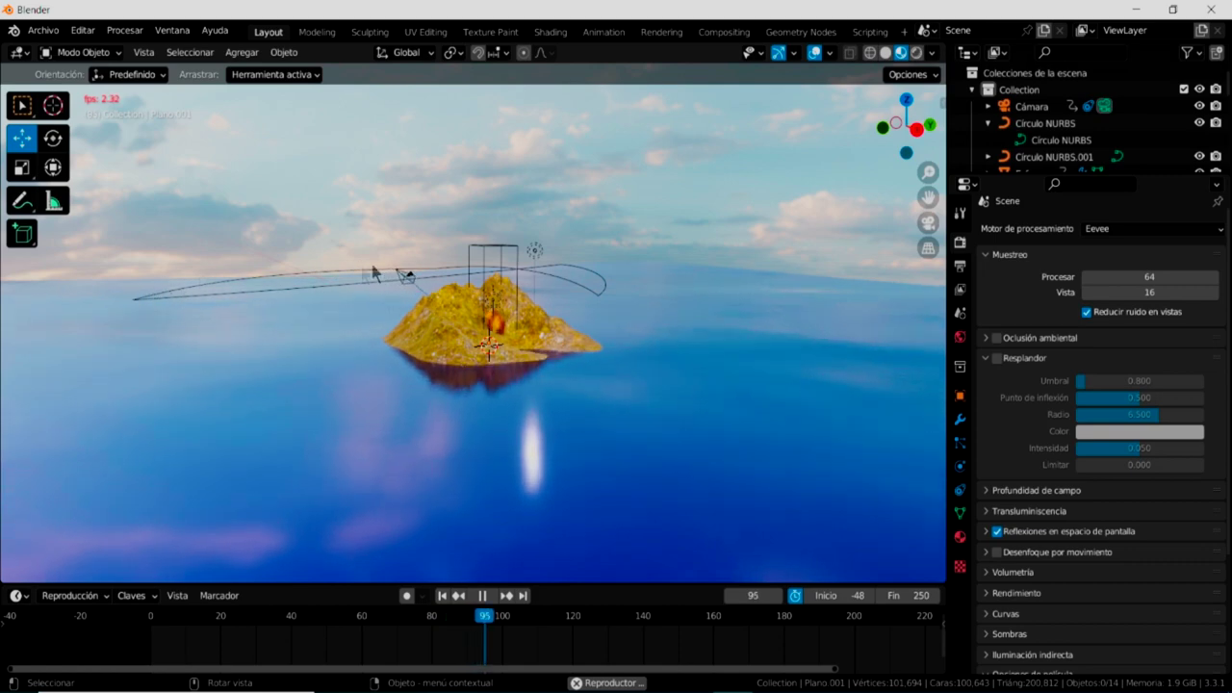
{"action": "left_click", "coordinate": [248, 54]}
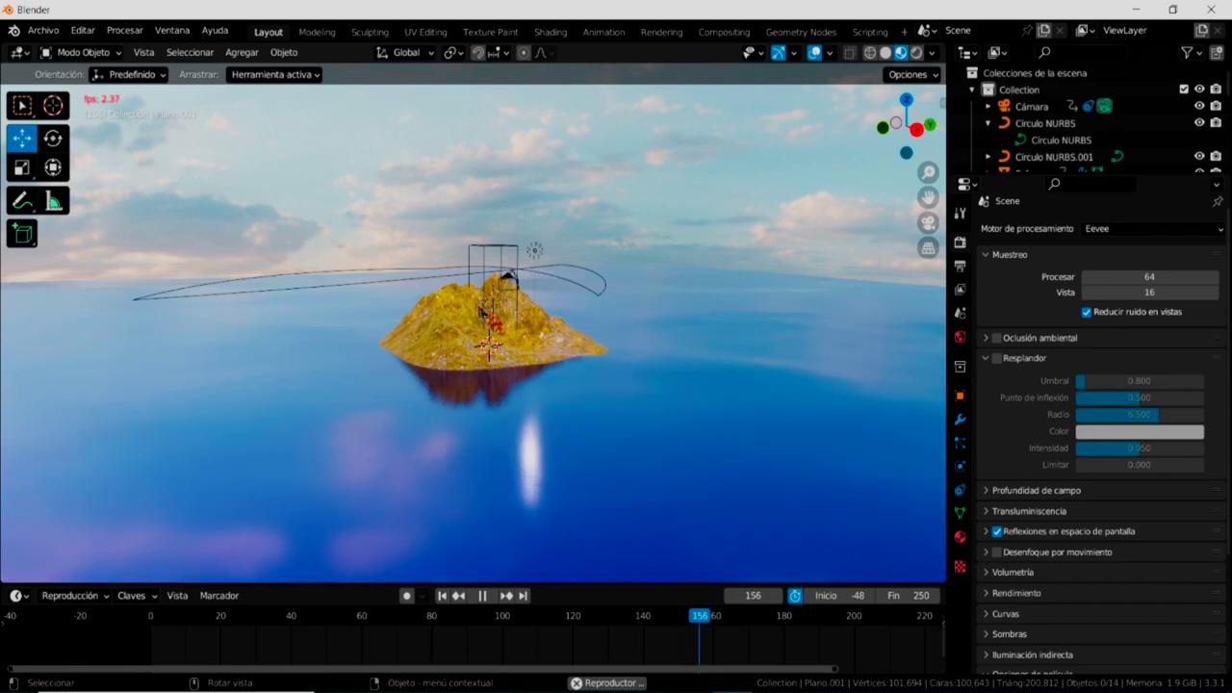
{"action": "left_click", "coordinate": [901, 54]}
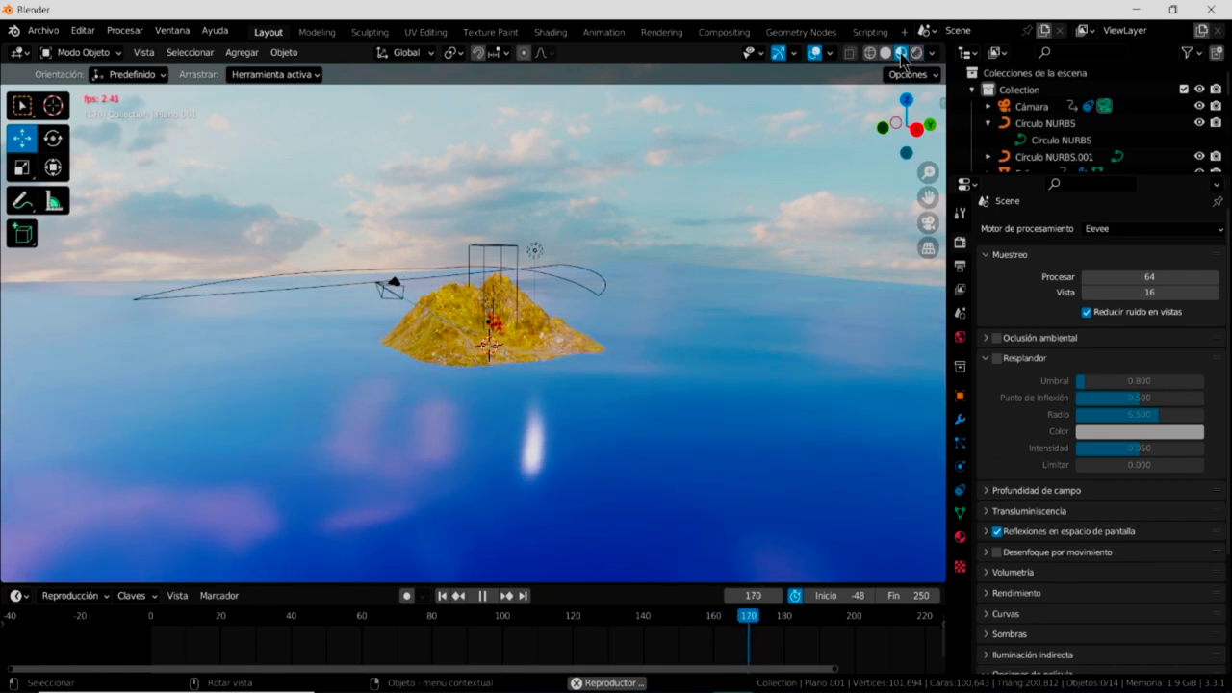
Preview Solid, Wireframe and X-ray shading, settle on Solid, and turn off viewport overlays.
{"action": "left_click", "coordinate": [886, 54]}
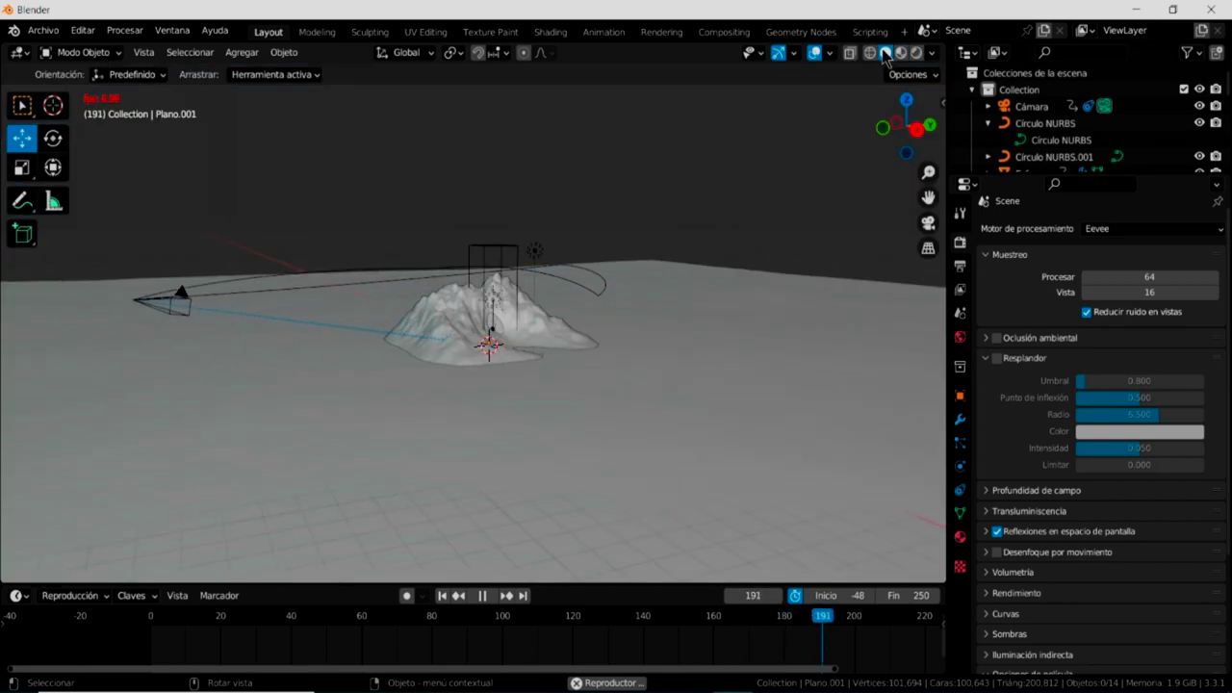
{"action": "left_click", "coordinate": [871, 54]}
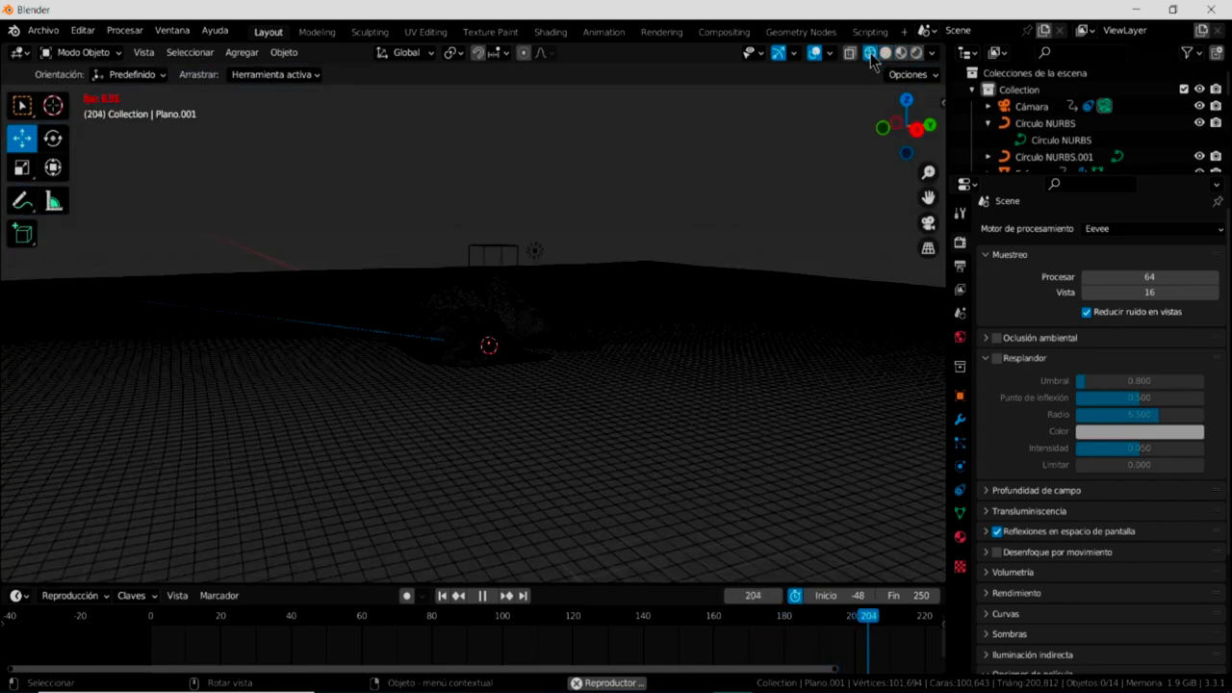
{"action": "left_click", "coordinate": [850, 54]}
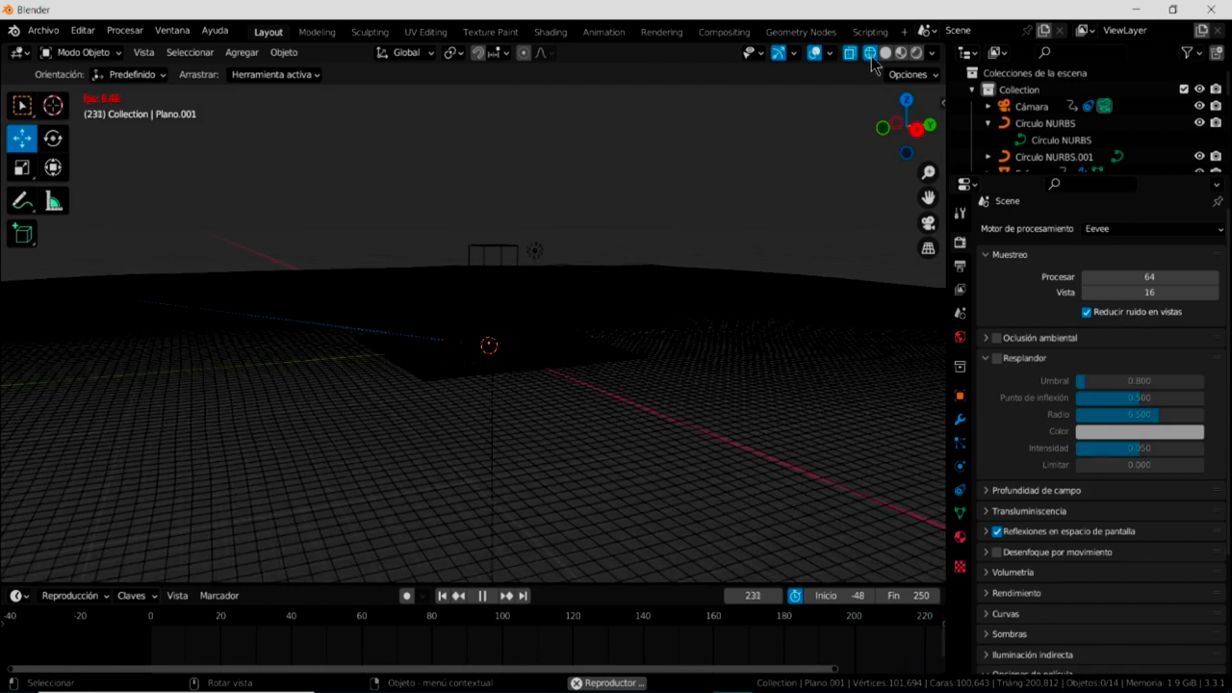
{"action": "left_click", "coordinate": [886, 53]}
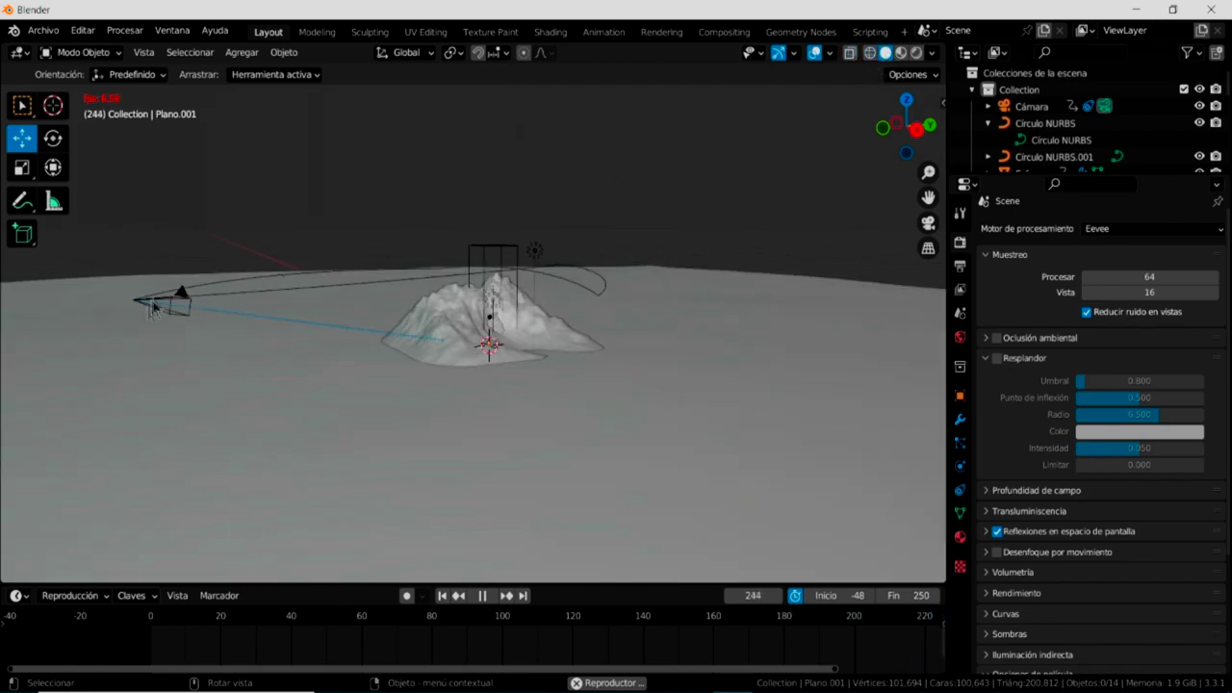
{"action": "left_click", "coordinate": [815, 54]}
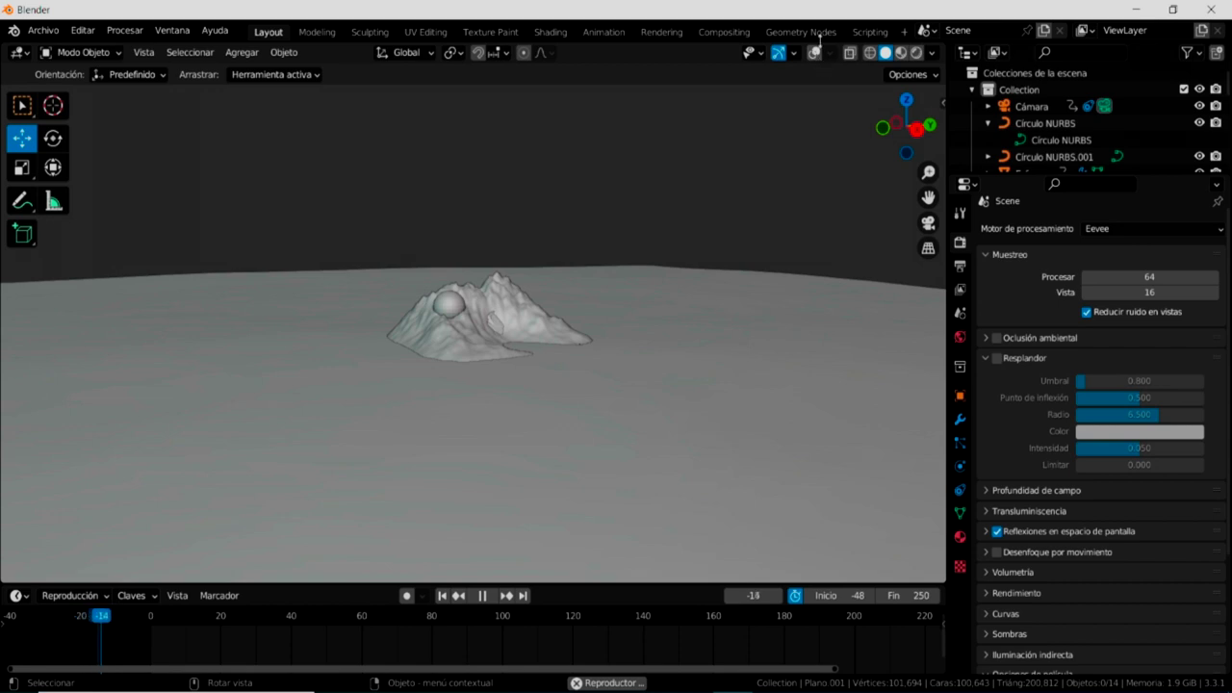
Switch to Material Preview shading and zoom in on the smoking crater during playback.
{"action": "left_click", "coordinate": [900, 53]}
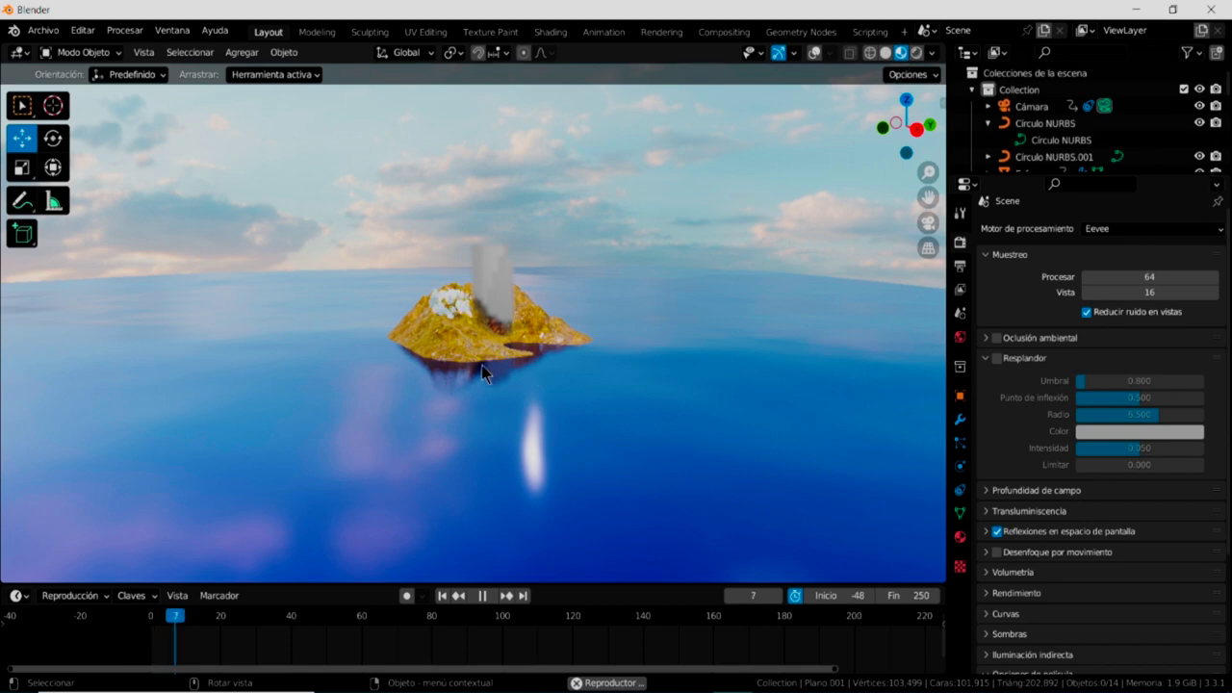
{"action": "scroll", "coordinate": [483, 367], "scroll_direction": "up", "scroll_amount": 2}
{"action": "scroll", "coordinate": [489, 370], "scroll_direction": "up", "scroll_amount": 3}
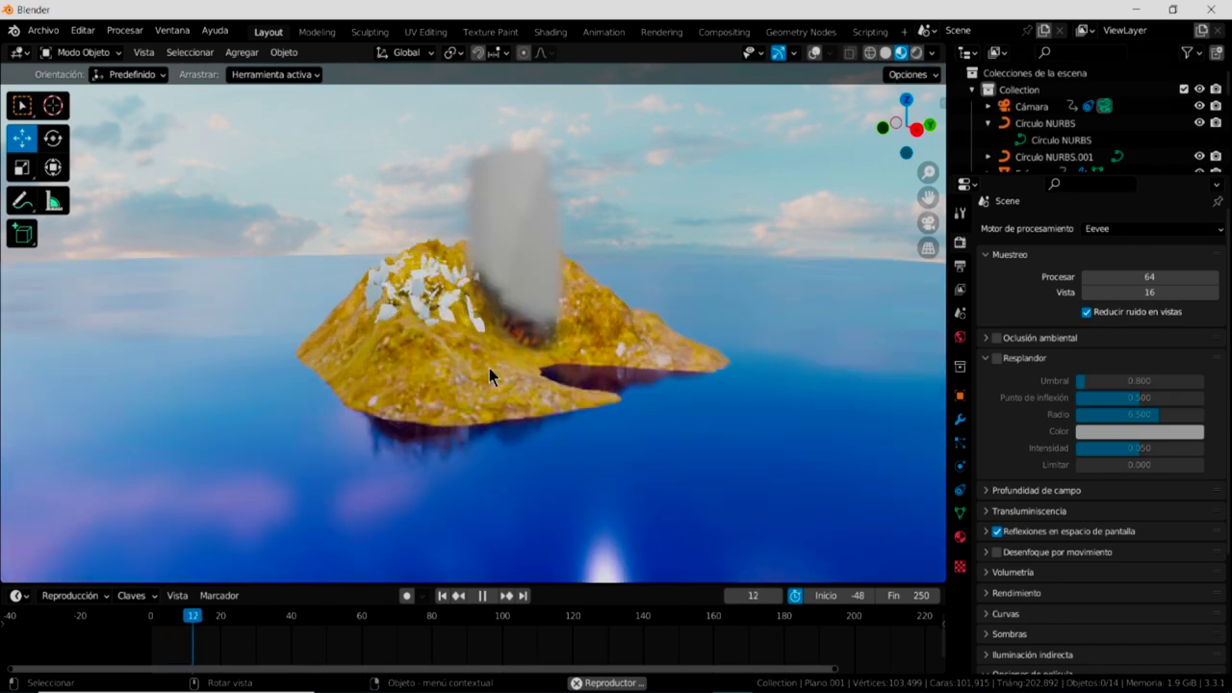
{"action": "scroll", "coordinate": [489, 367], "scroll_direction": "up", "scroll_amount": 5}
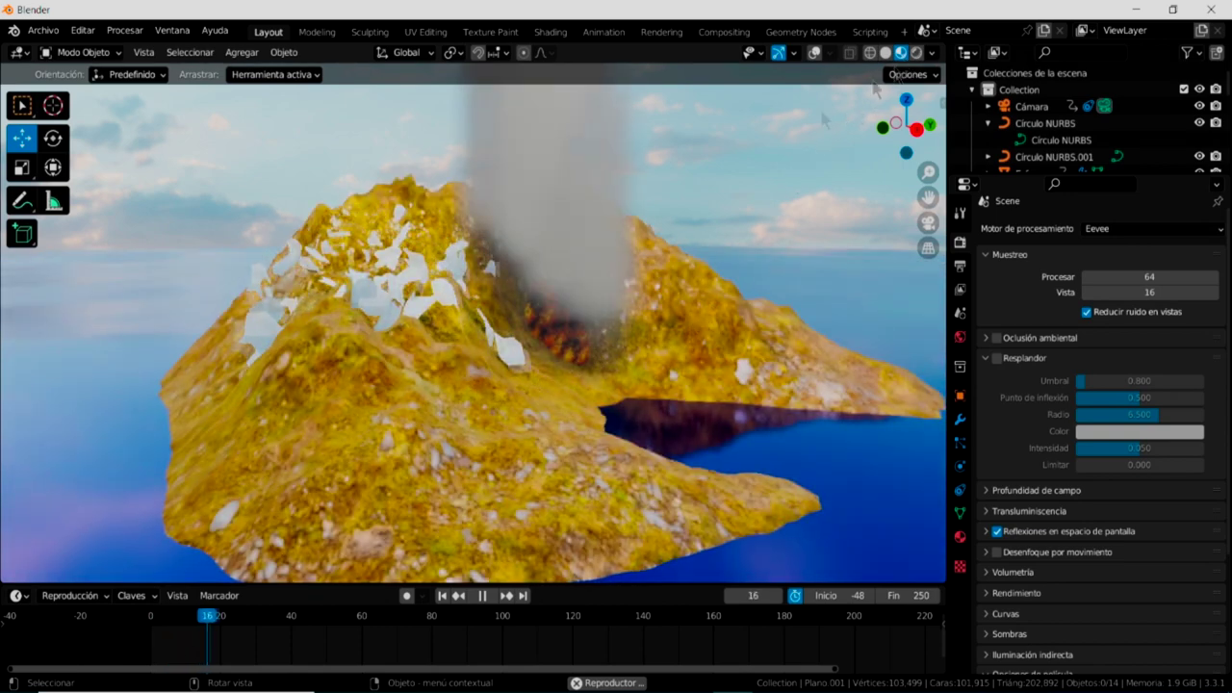